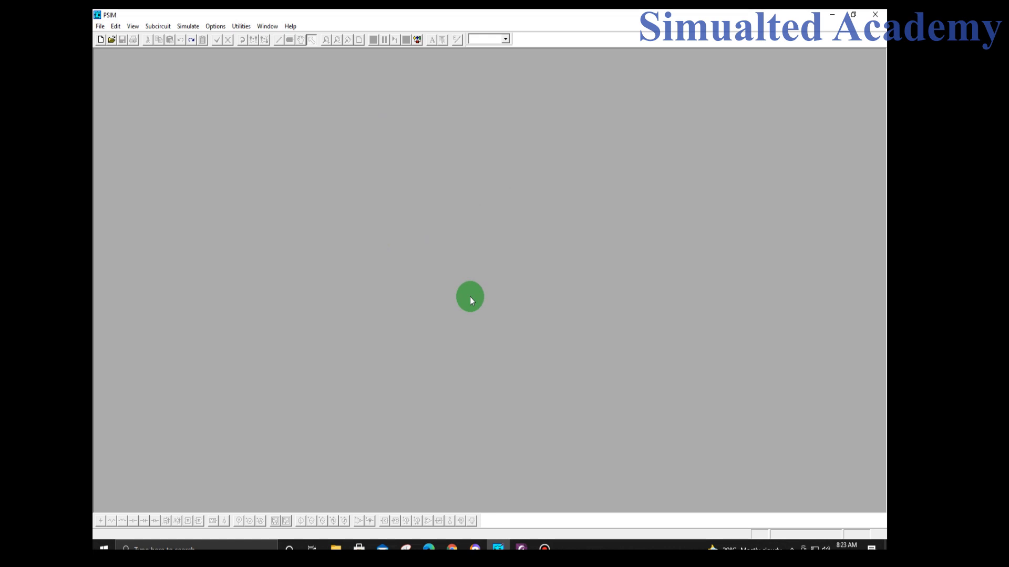
Create a new blank schematic and enlarge its window to fill most of the workspace
left_click(100, 26)
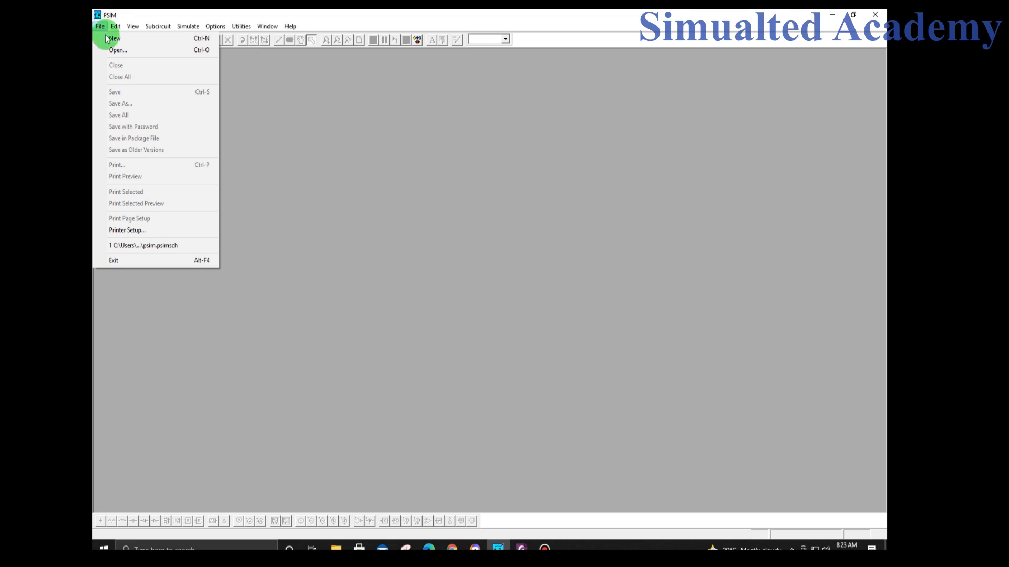
left_click(317, 97)
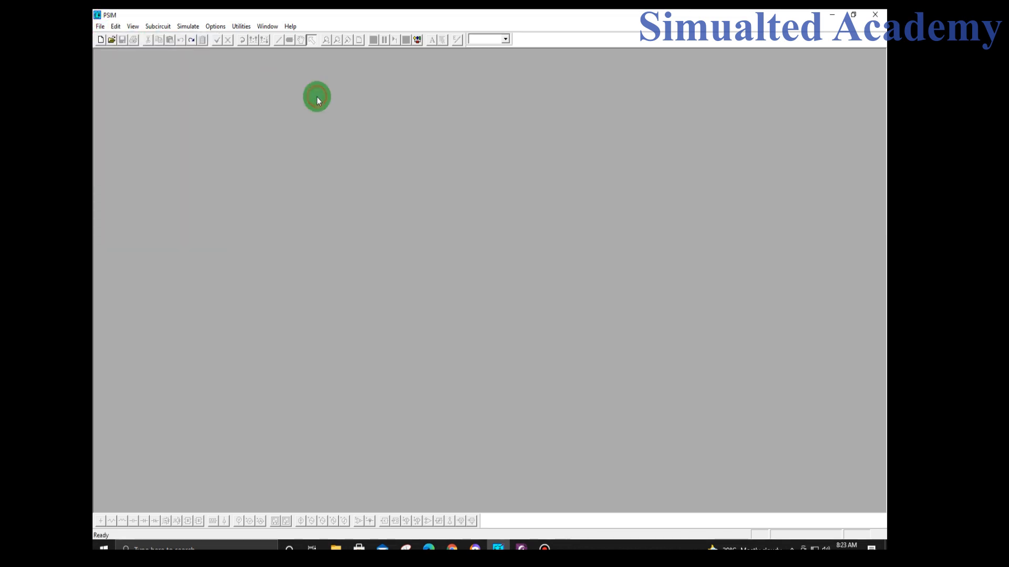
left_click(99, 41)
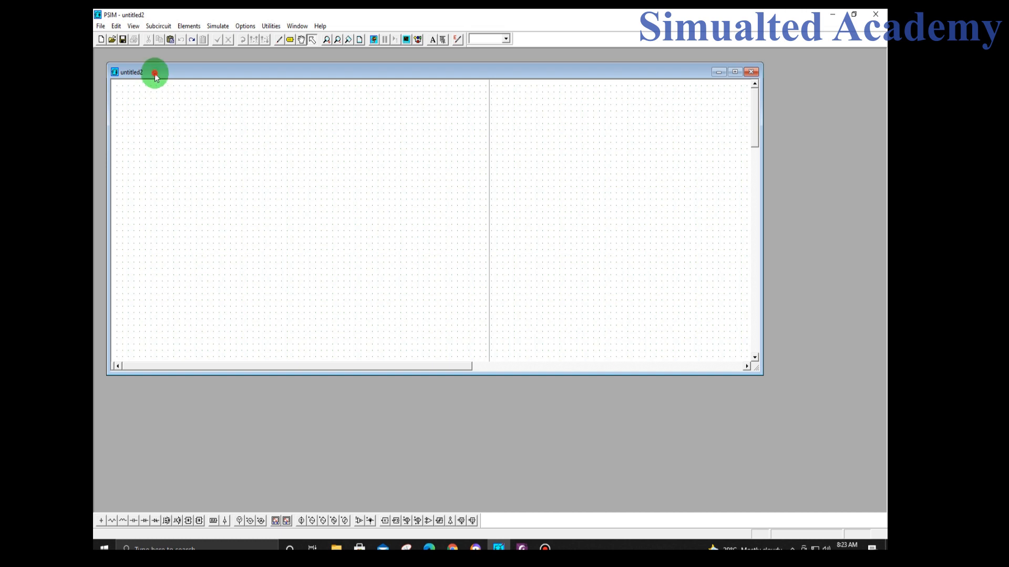
left_click_drag(153, 72, 150, 63)
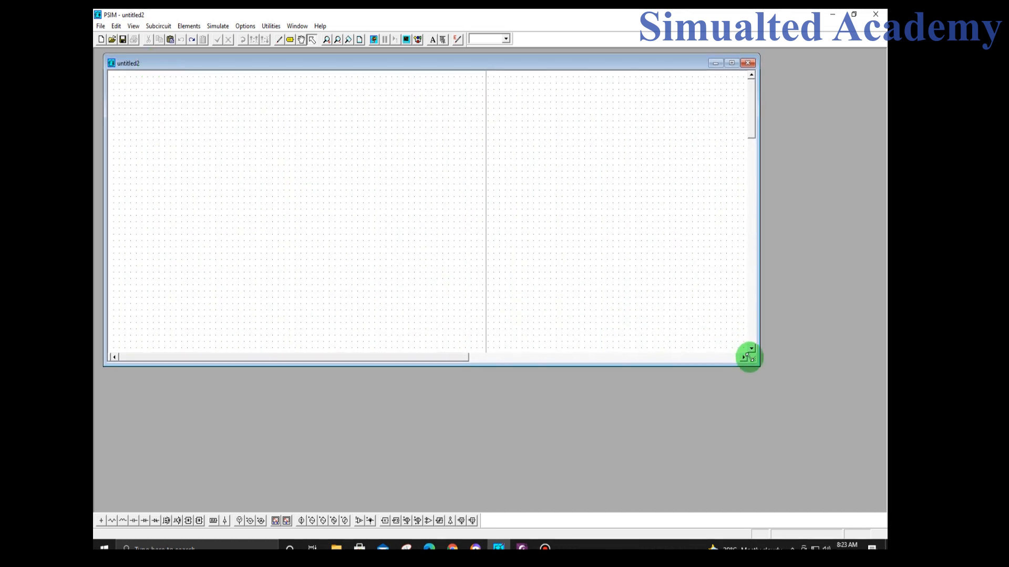
left_click_drag(752, 358, 833, 494)
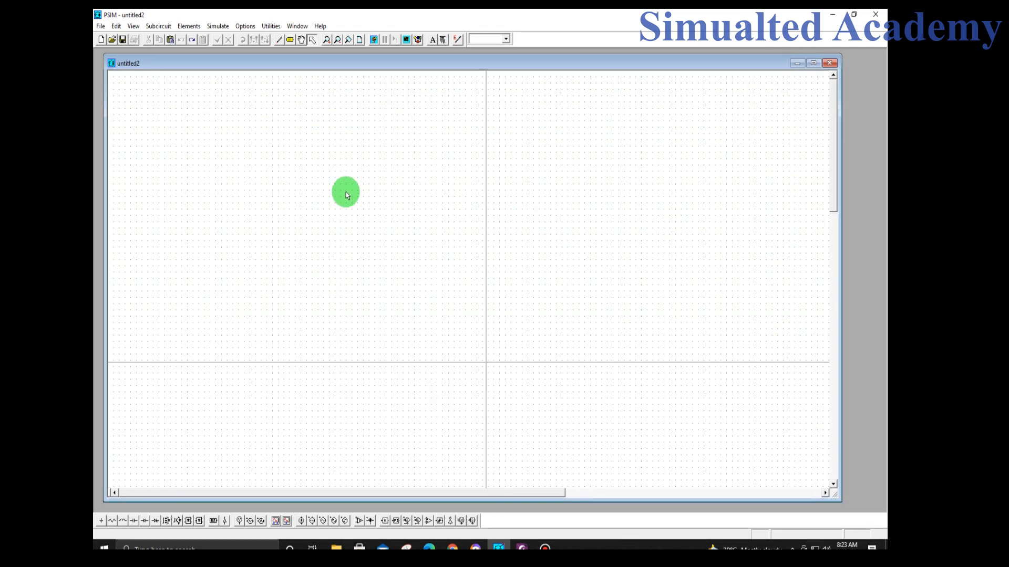
Save the schematic as a PSIM file named PSIM in the Downloads folder
left_click(100, 27)
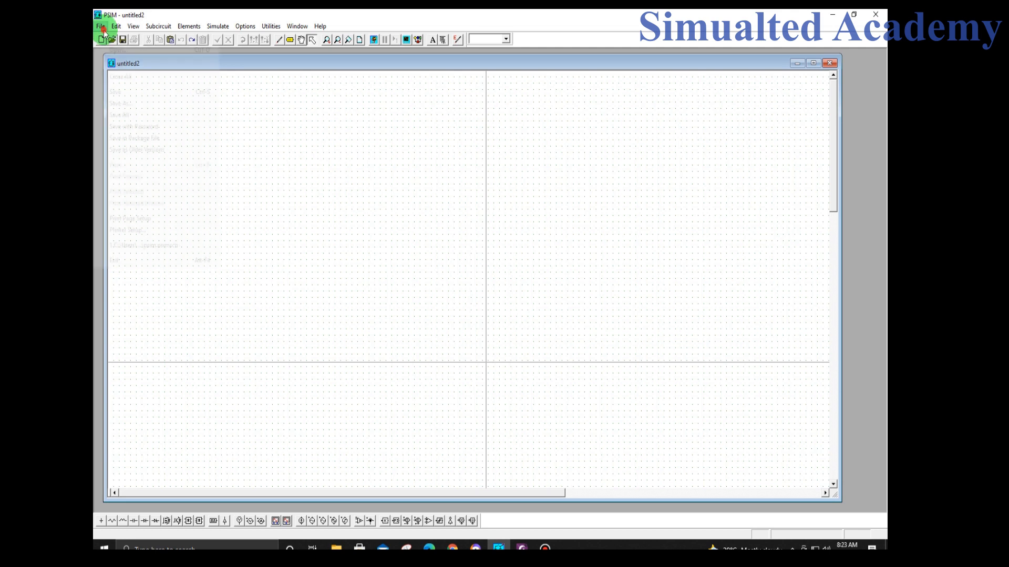
left_click(135, 104)
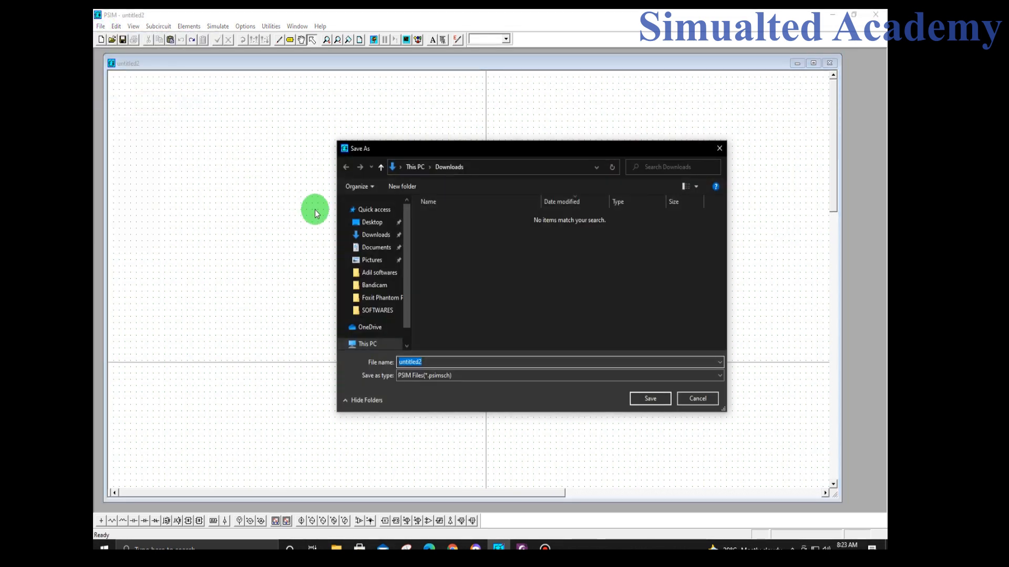
left_click(366, 239)
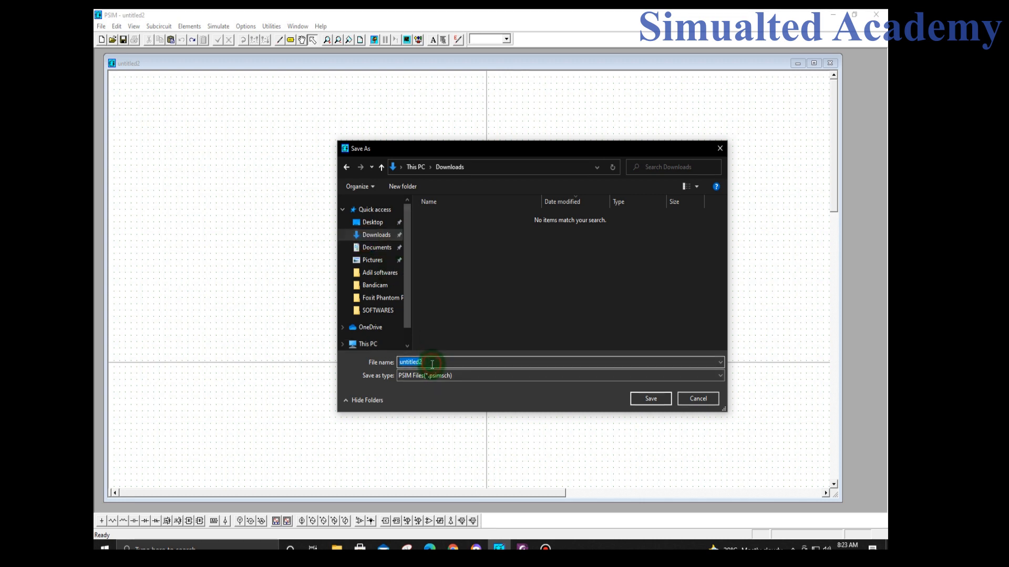
type("PSIM")
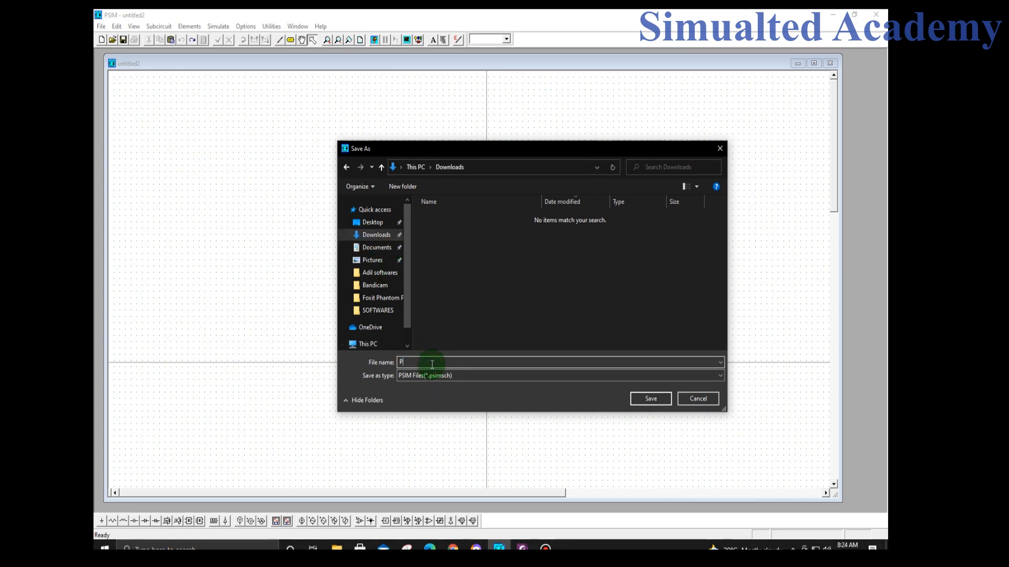
left_click(642, 399)
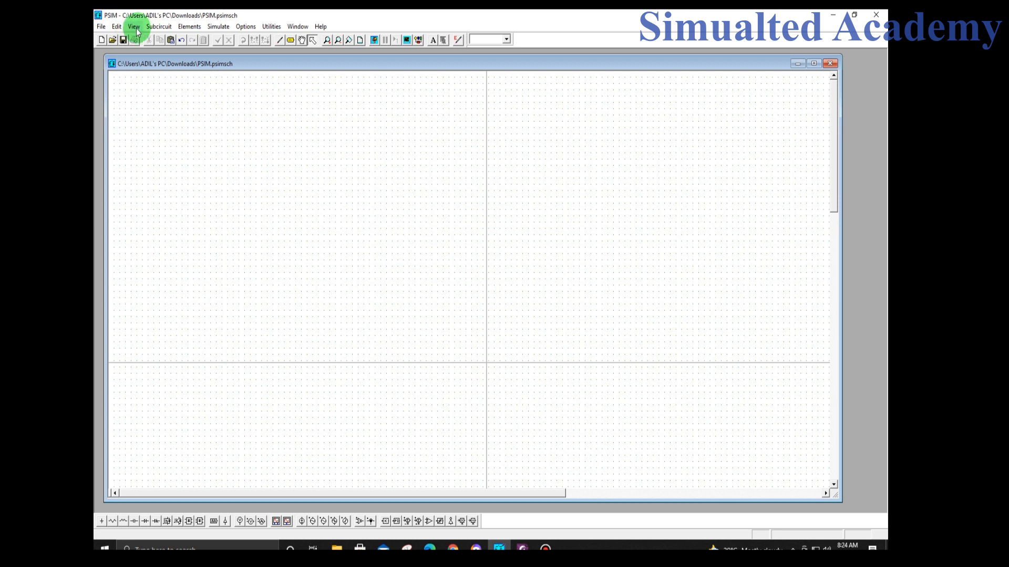
Examine the available element categories, including the RLC branches, switches and transformers among the power elements
left_click(190, 28)
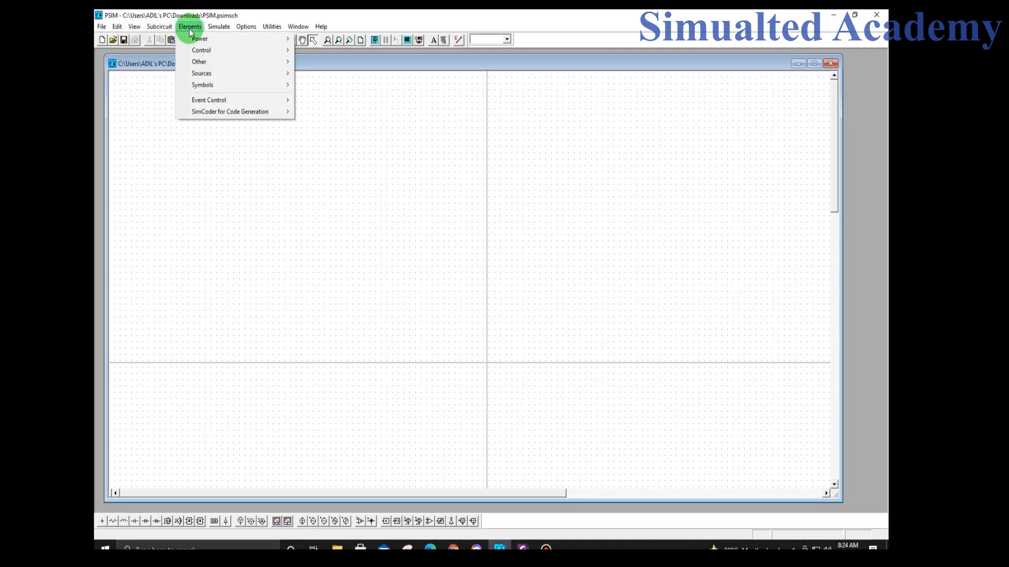
mouse_move(205, 41)
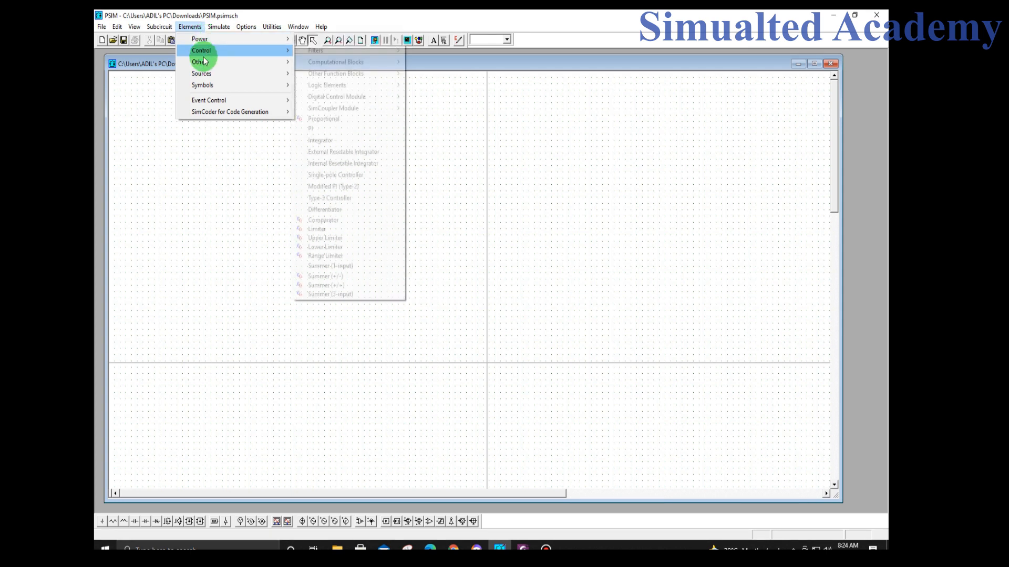
mouse_move(212, 73)
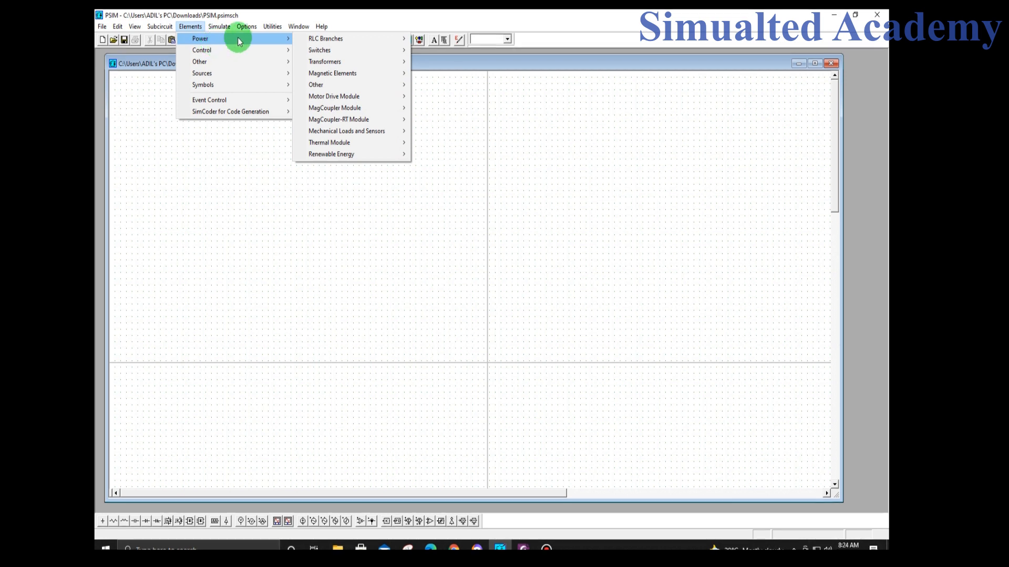
mouse_move(359, 41)
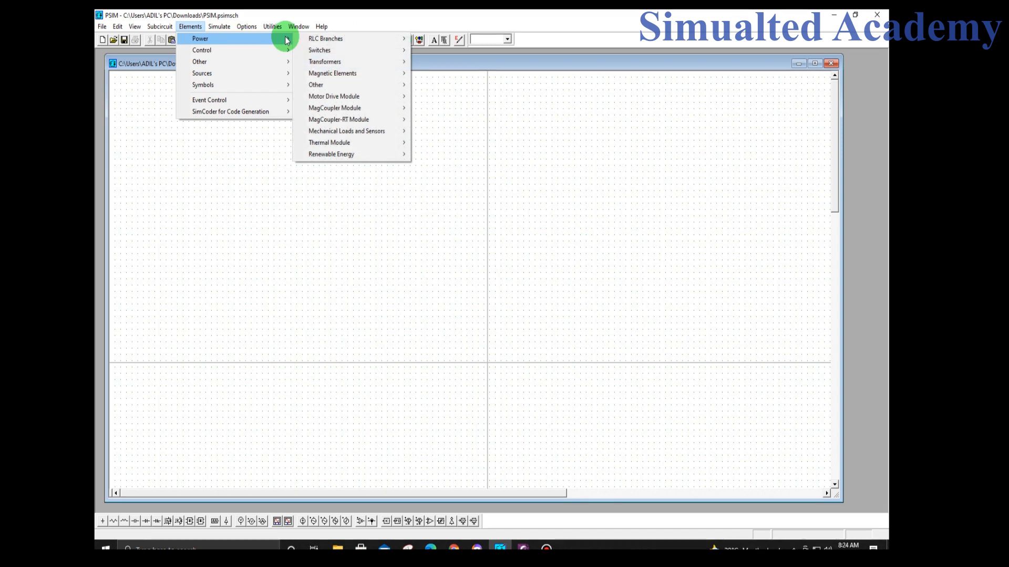
mouse_move(313, 41)
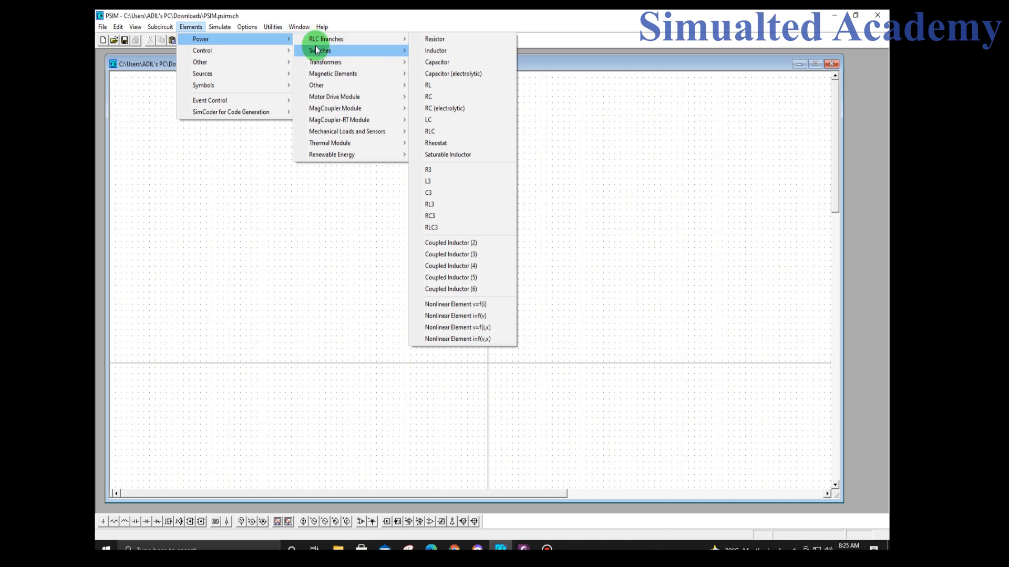
mouse_move(317, 50)
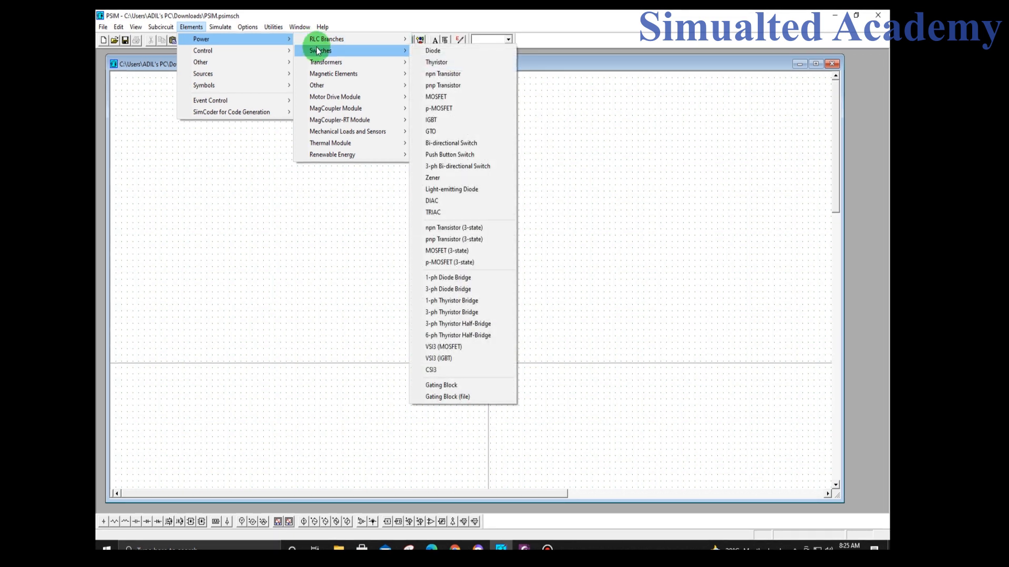
mouse_move(323, 62)
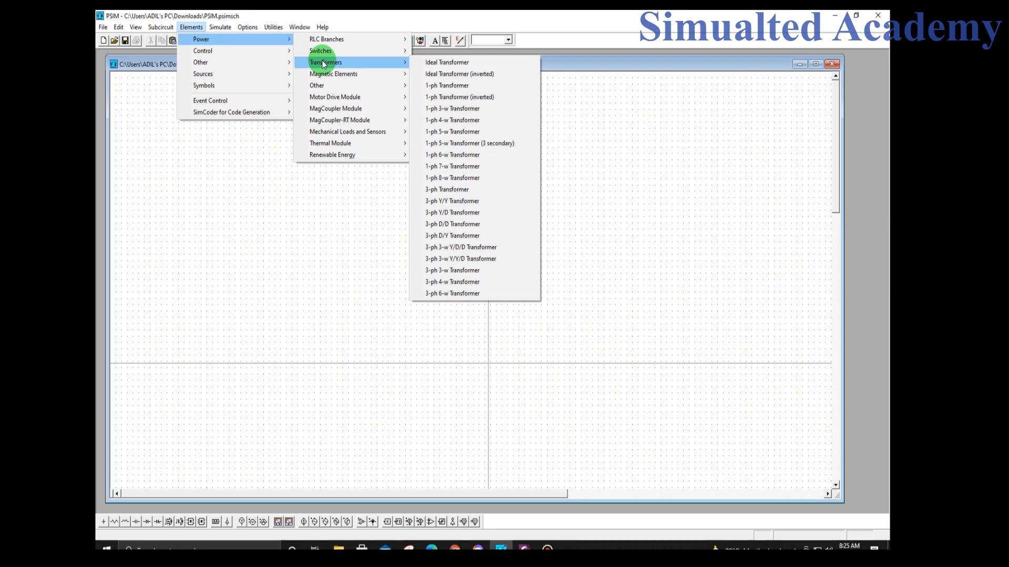
left_click(260, 138)
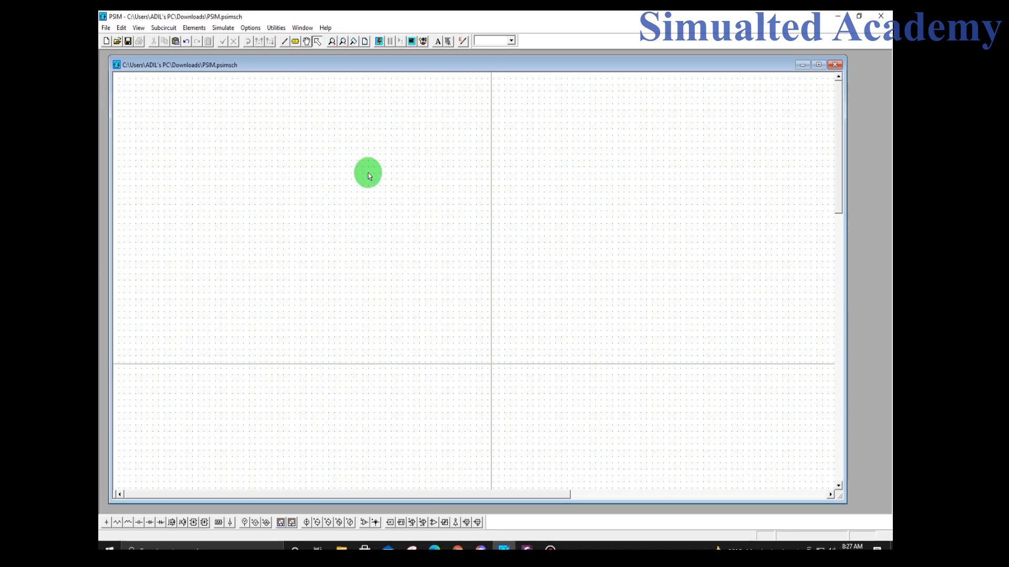
Search the element library for "c", try placing a capacitor on the schematic, and close the library browser
left_click(449, 42)
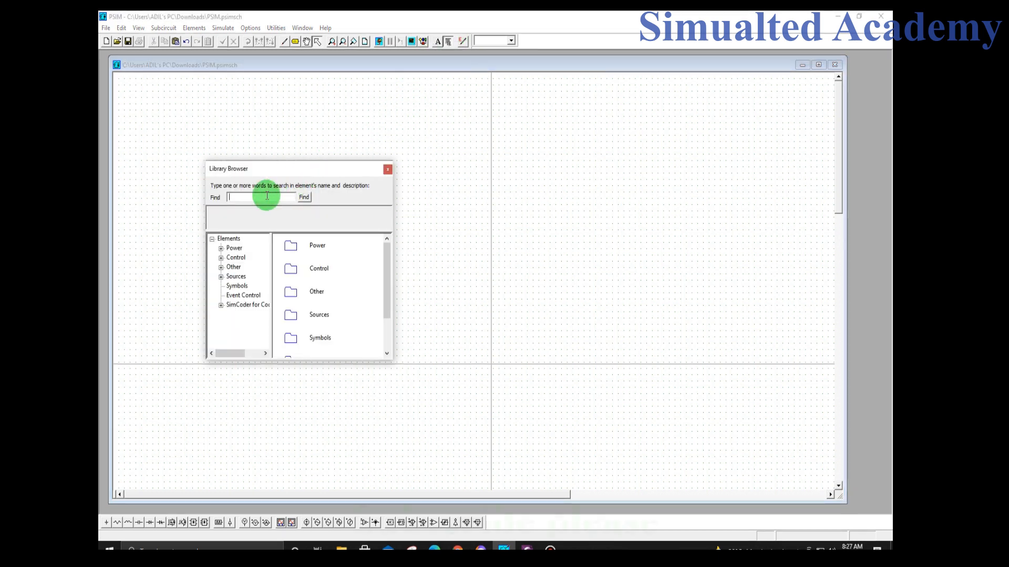
type("c")
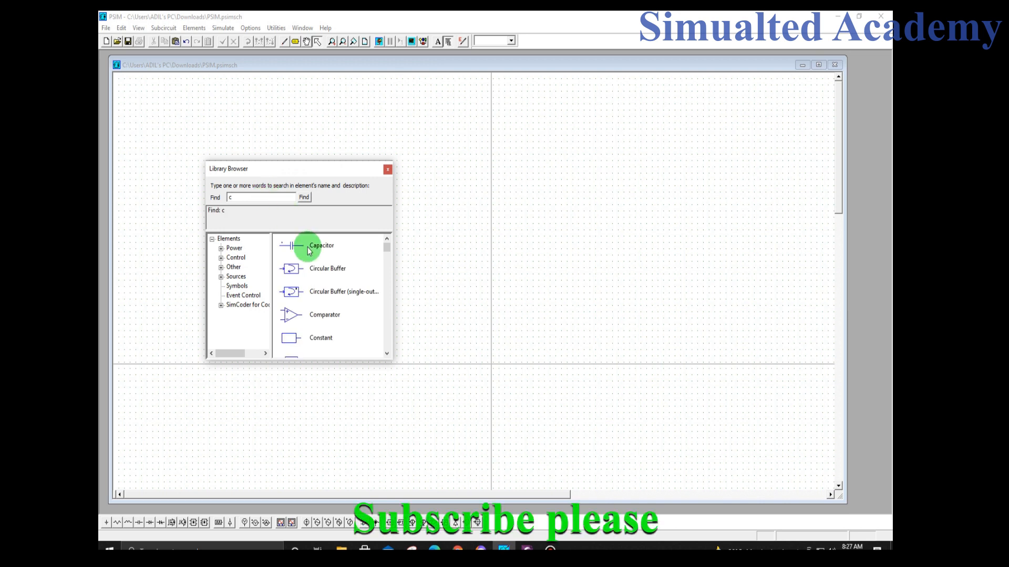
left_click_drag(308, 251, 349, 245)
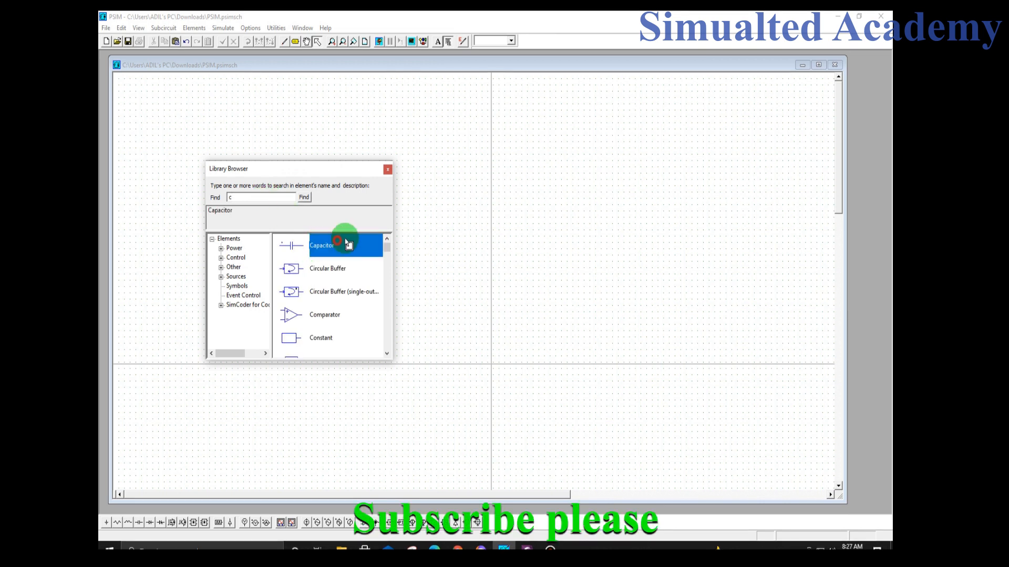
double_click(324, 247)
left_click(445, 214)
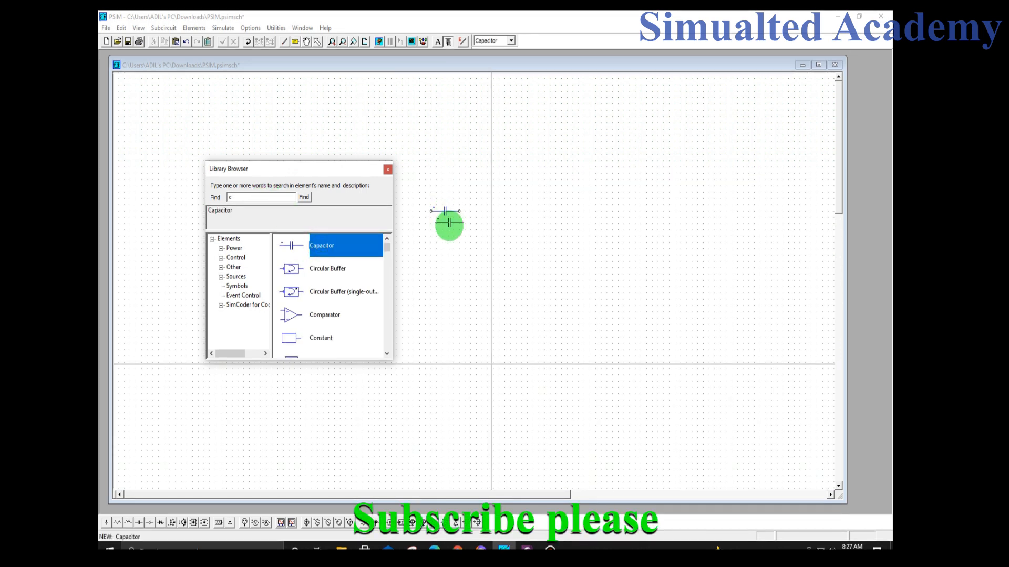
left_click(387, 169)
key("Escape")
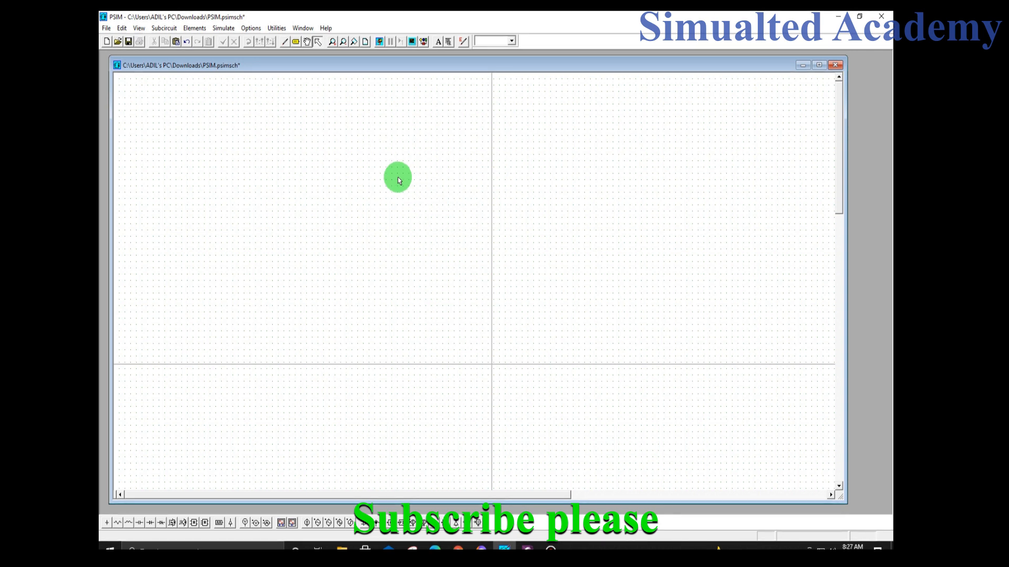
Place one resistor in the upper-left area of the schematic and end placement
left_click(118, 523)
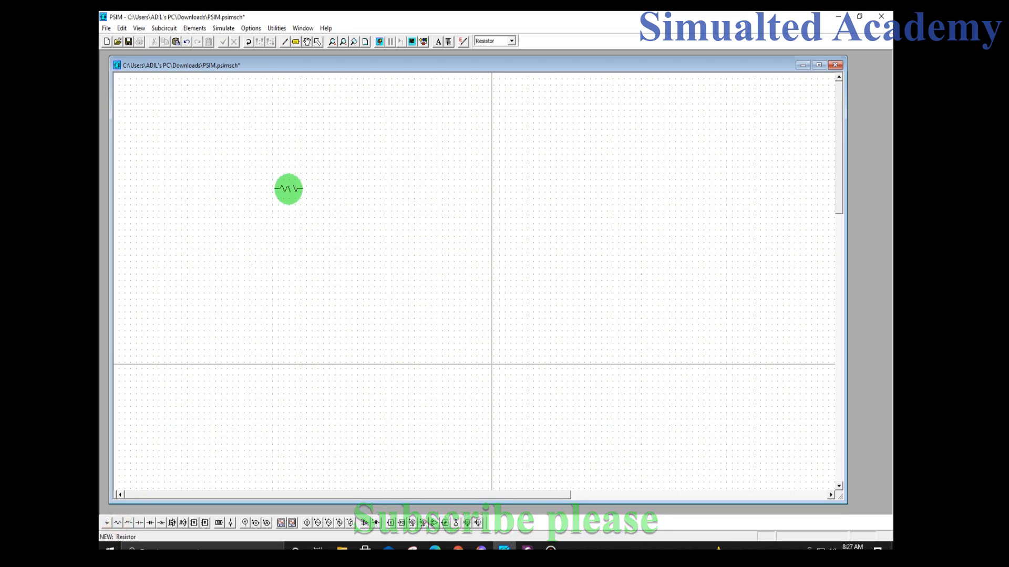
left_click(288, 188)
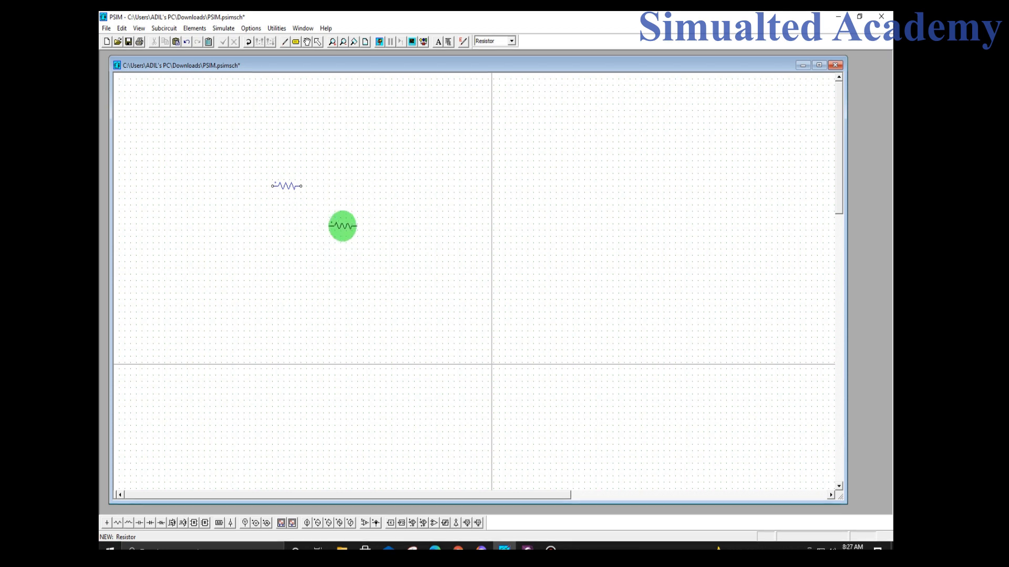
key("Escape")
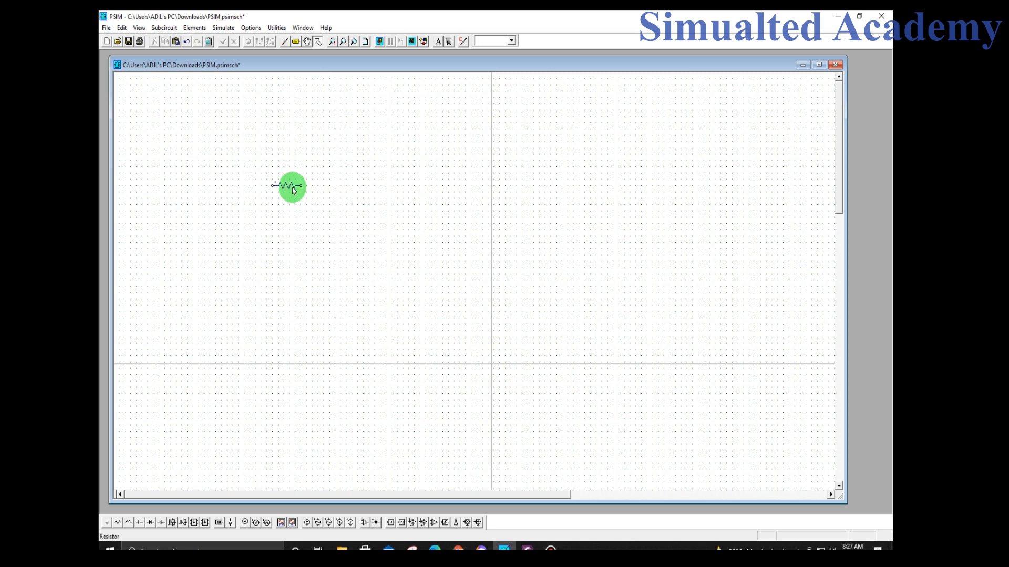
Rotate the resistor to vertical, flip it horizontally, and flip it vertically twice before deselecting it
left_click(292, 186)
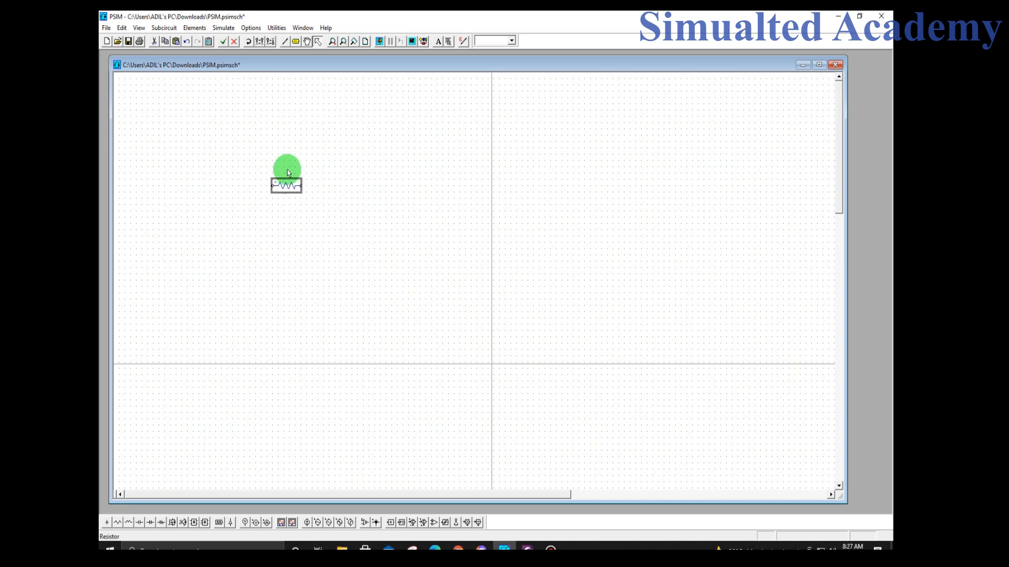
left_click(249, 42)
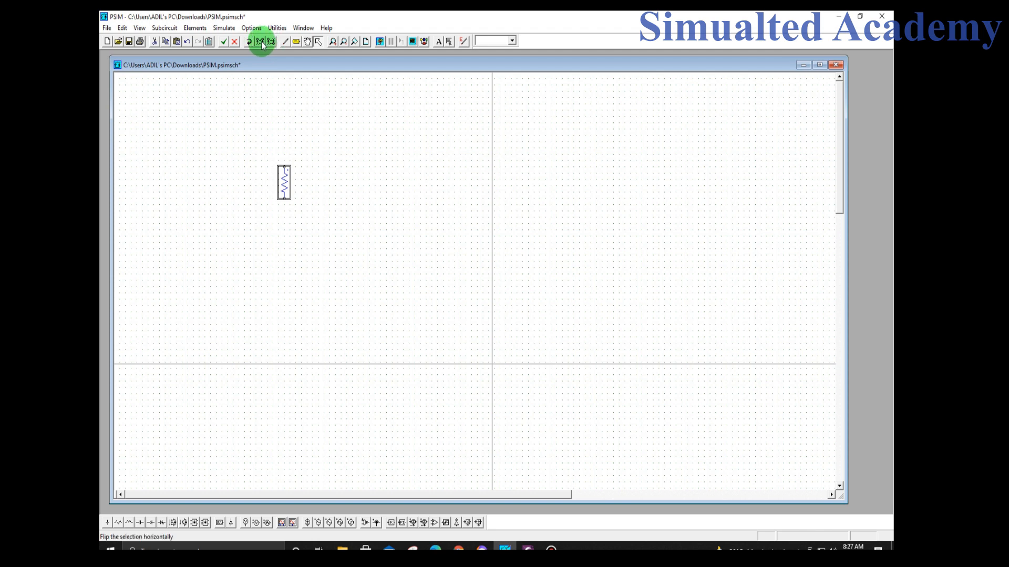
left_click(260, 42)
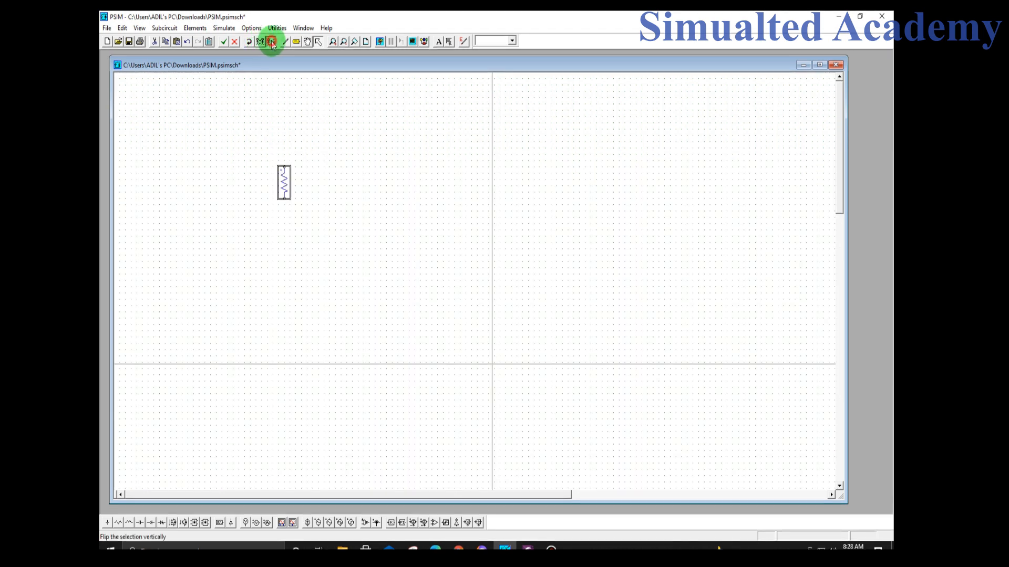
left_click(271, 42)
left_click(271, 43)
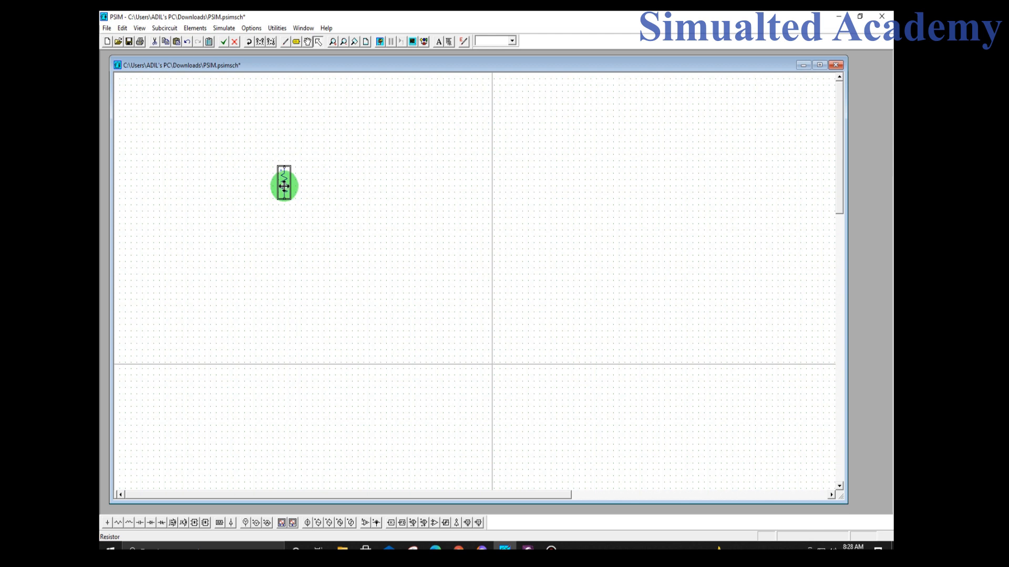
left_click(322, 181)
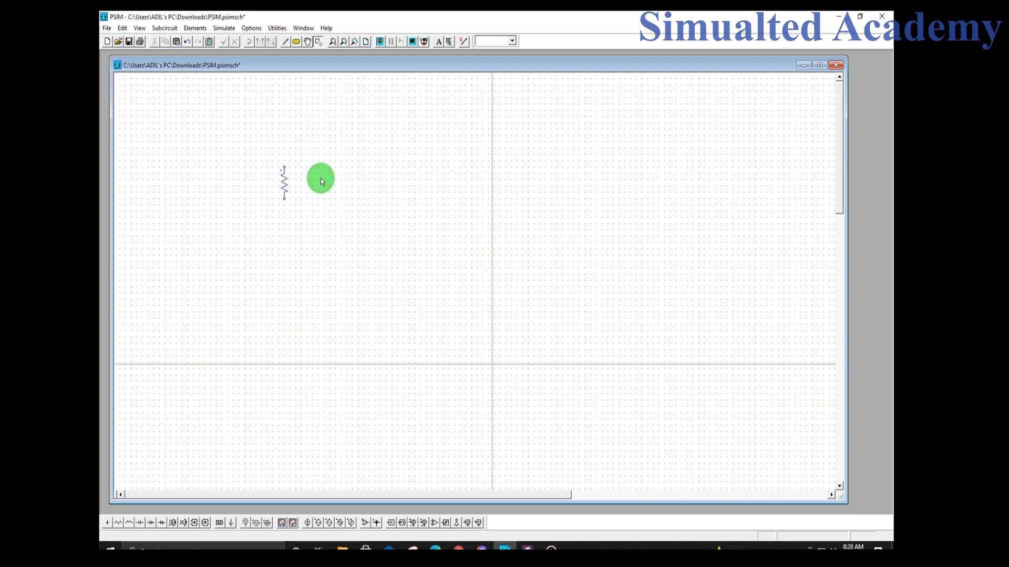
Paste a copy of the vertical resistor just to the right of the original and select the copy
key("ctrl+v")
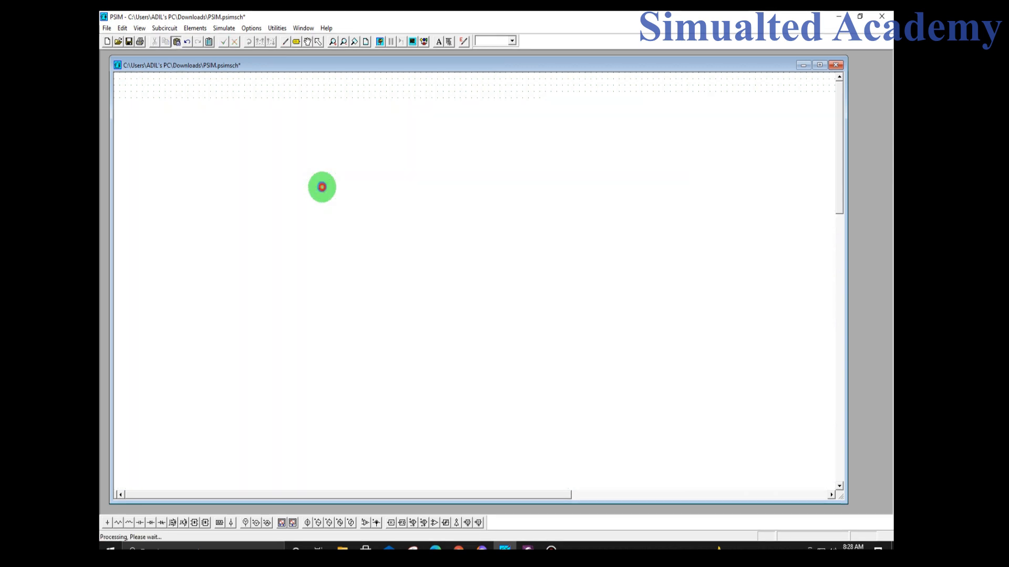
left_click(341, 177)
left_click(349, 184)
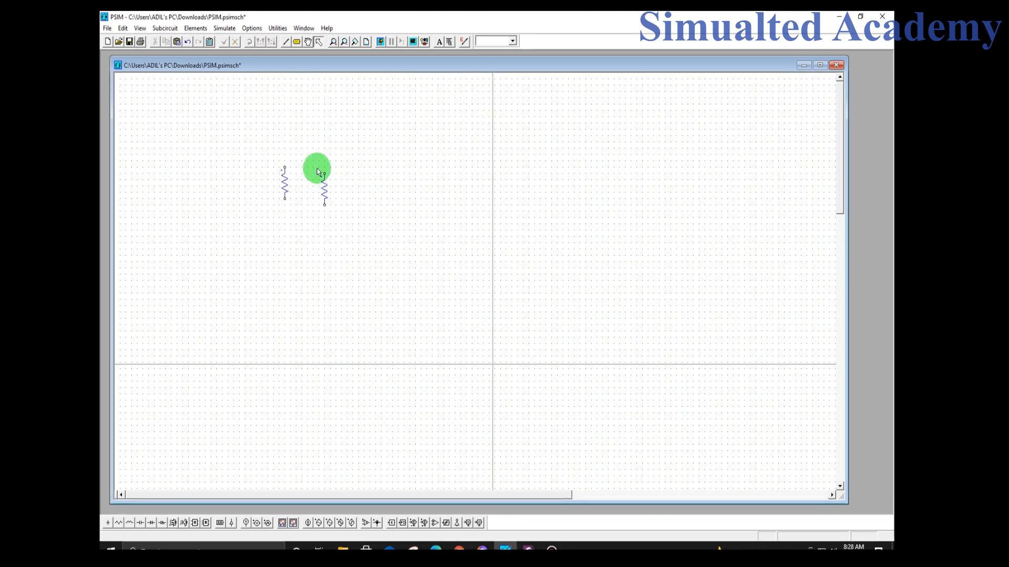
left_click(326, 189)
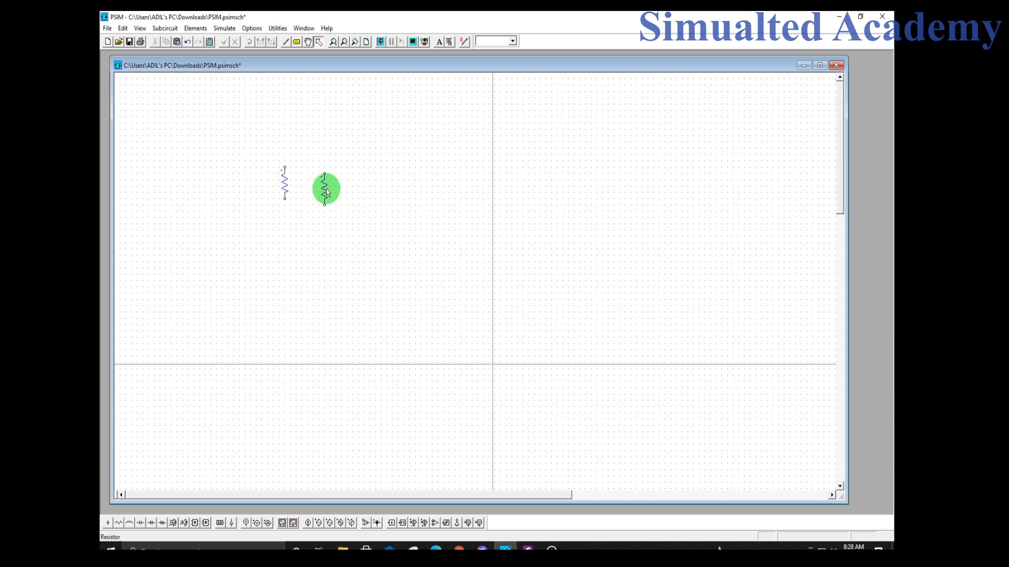
left_click(324, 189)
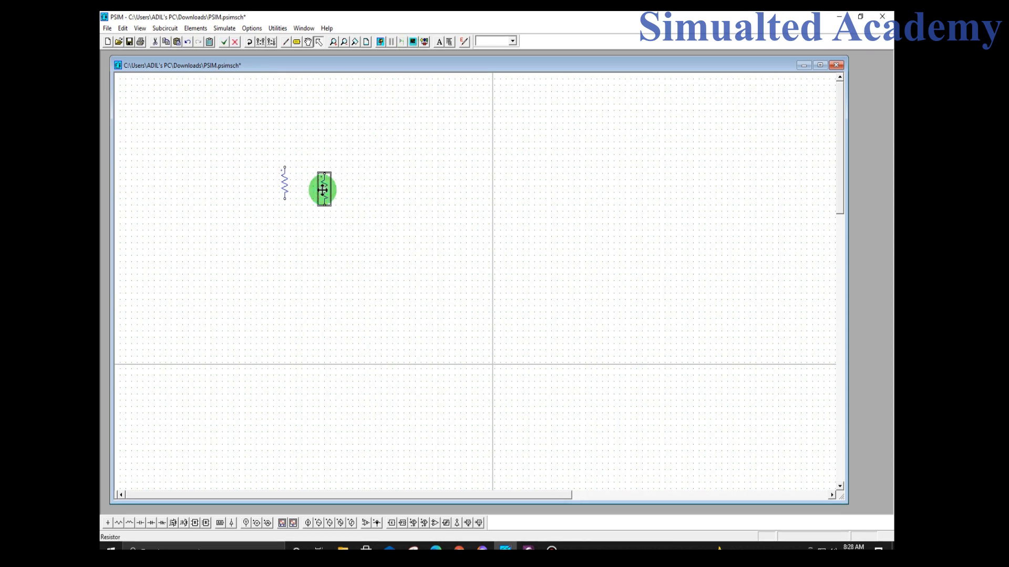
Delete the pasted resistor copy and the original vertical resistor from the schematic
key("Delete")
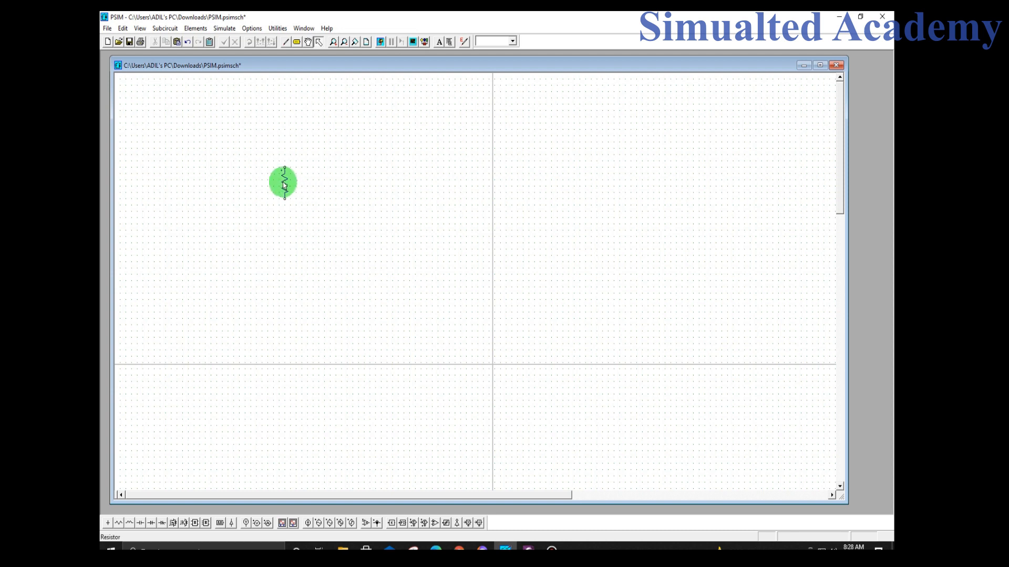
left_click(283, 182)
key("Delete")
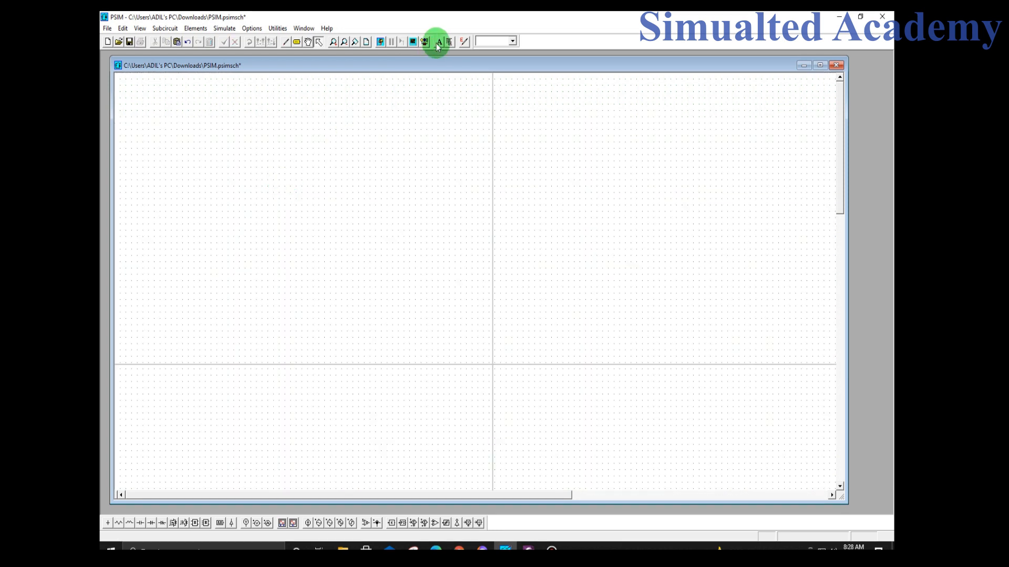
Create a text label reading "PSIM DEMO VIDEO" and choose a dark basic color for it
left_click(438, 42)
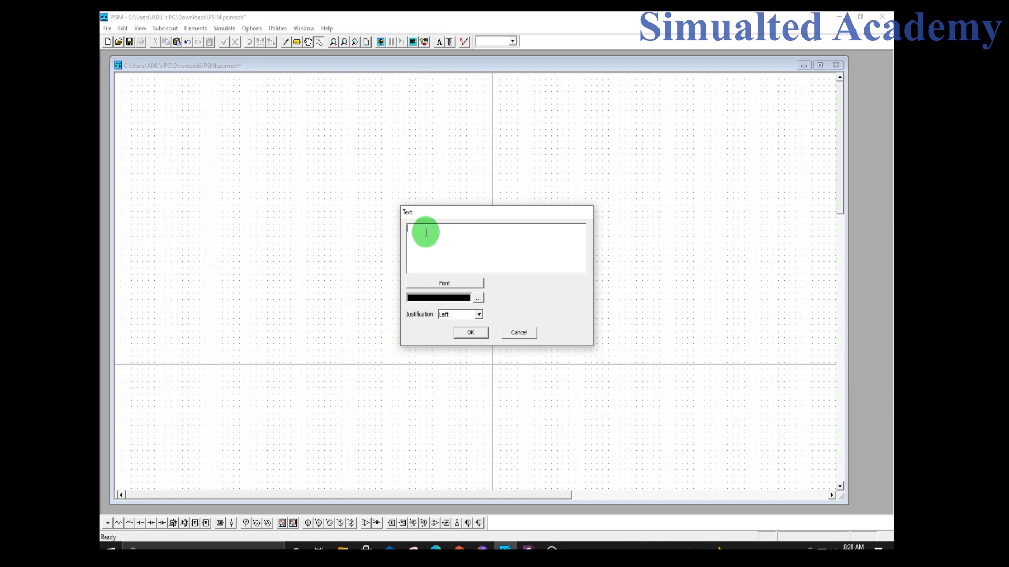
type("PSIM ")
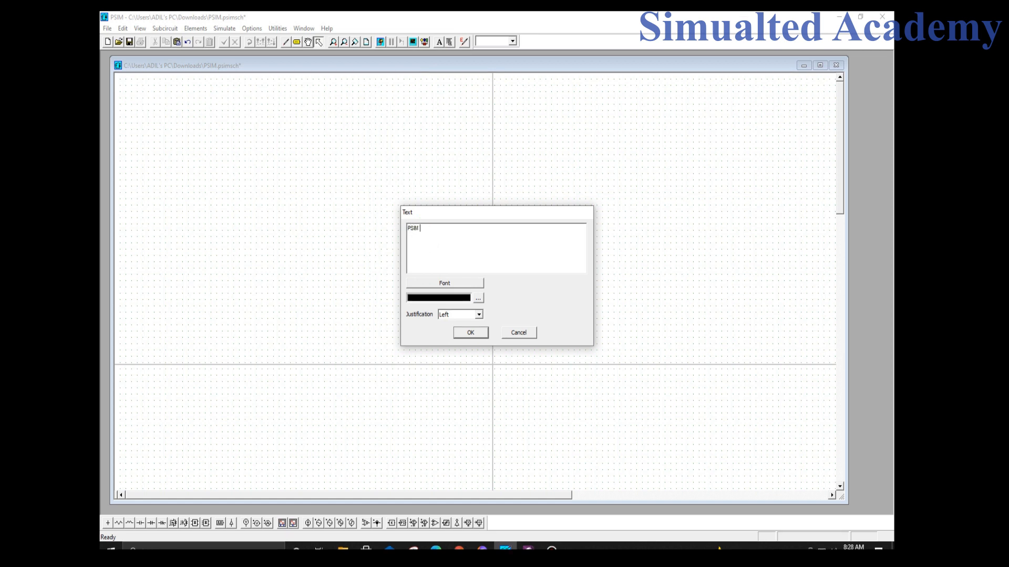
type("DEMO VIDEO")
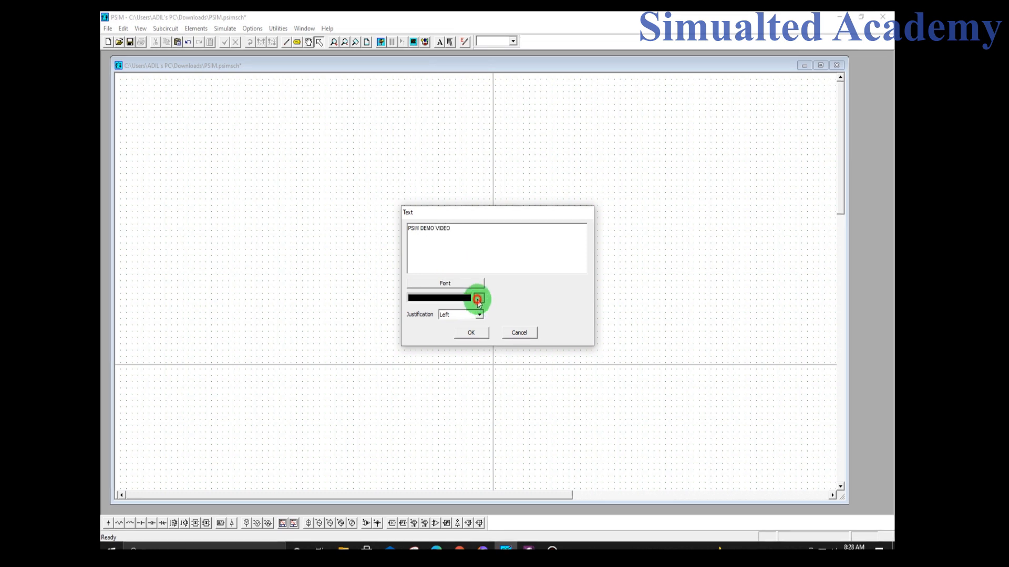
left_click(478, 298)
left_click(465, 268)
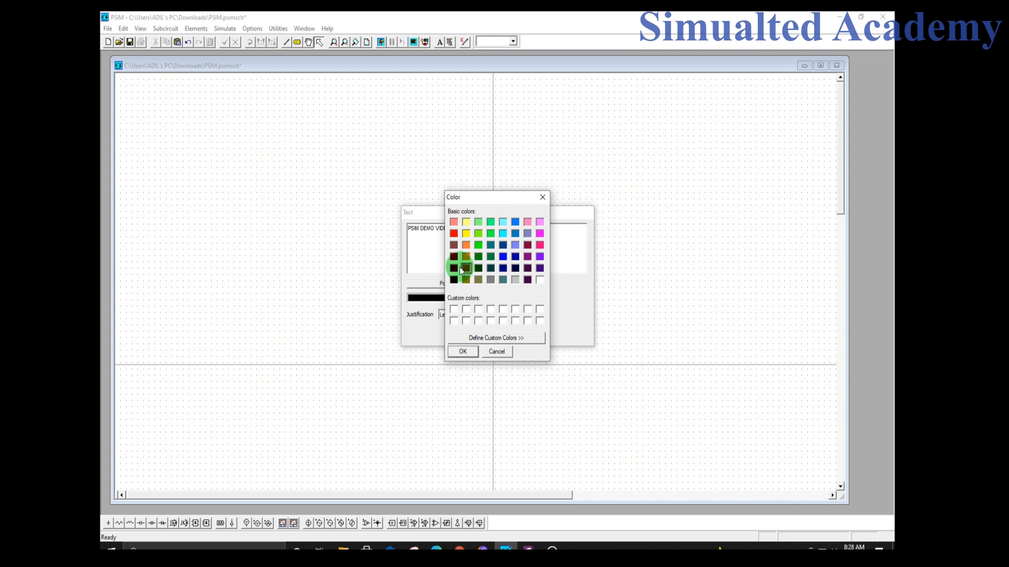
left_click(462, 351)
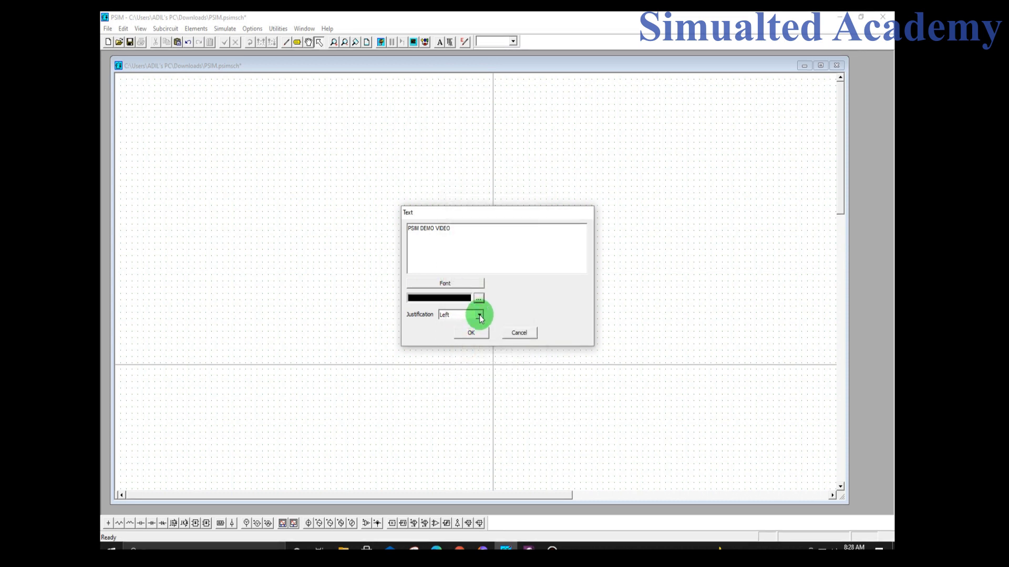
Set the text label's justification to Center and place it near the upper edge of the schematic
left_click(479, 315)
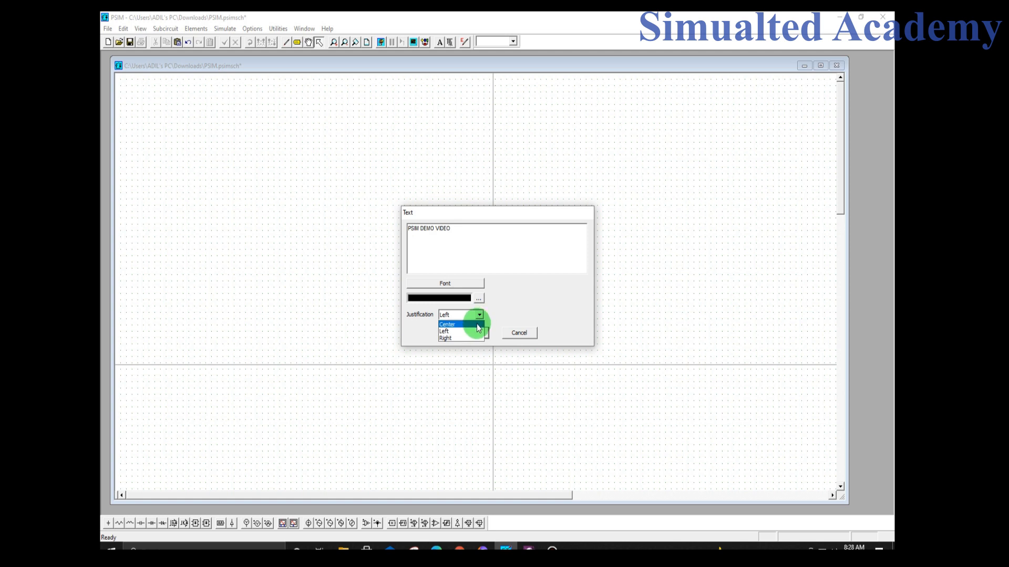
left_click(477, 324)
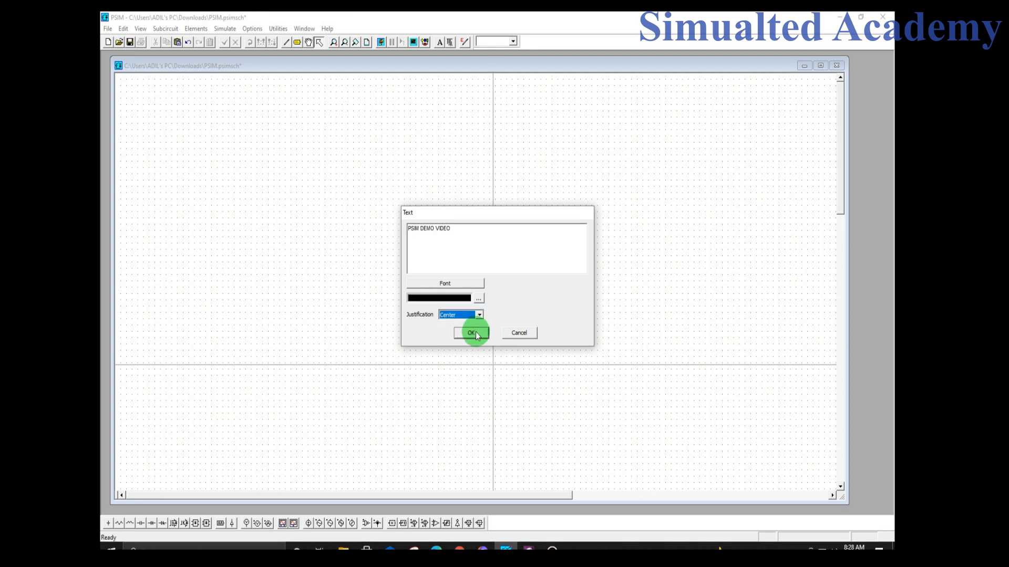
left_click(471, 333)
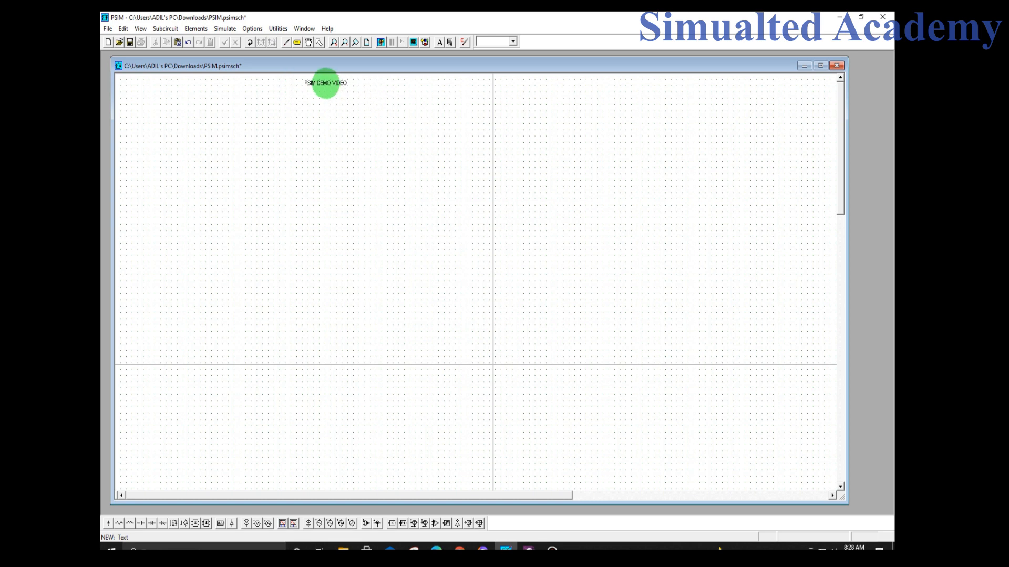
left_click(326, 84)
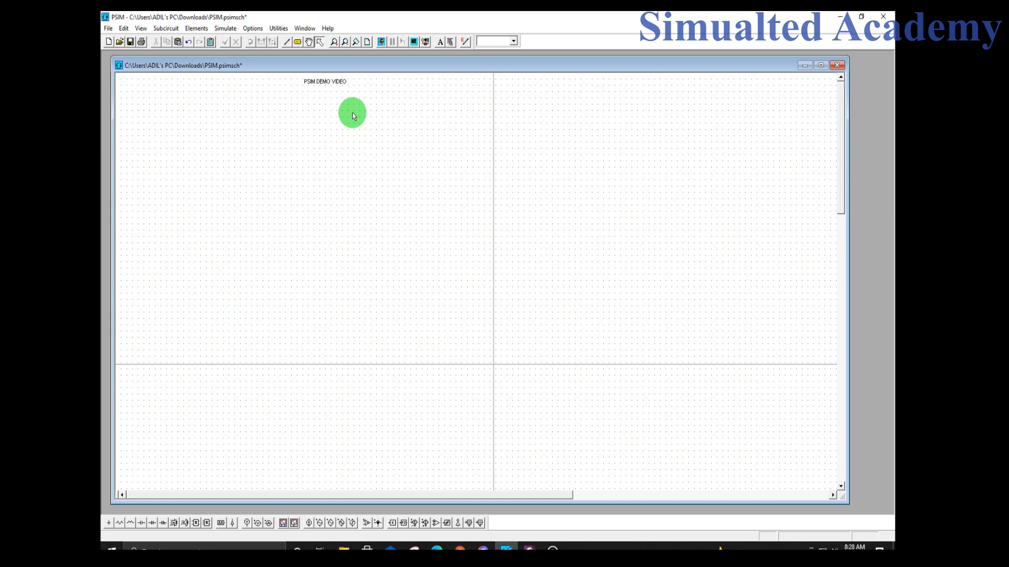
left_click(489, 41)
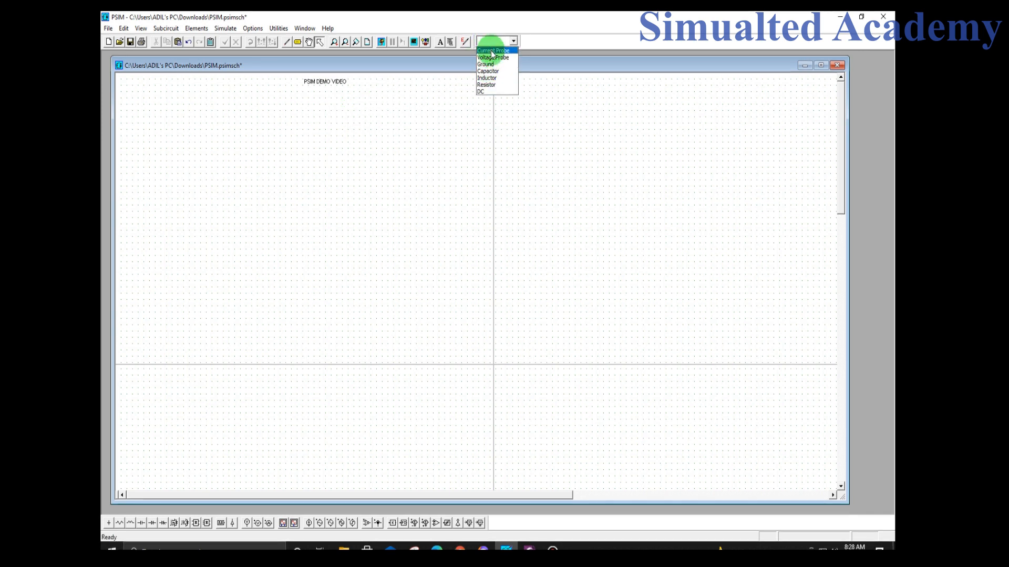
left_click(487, 84)
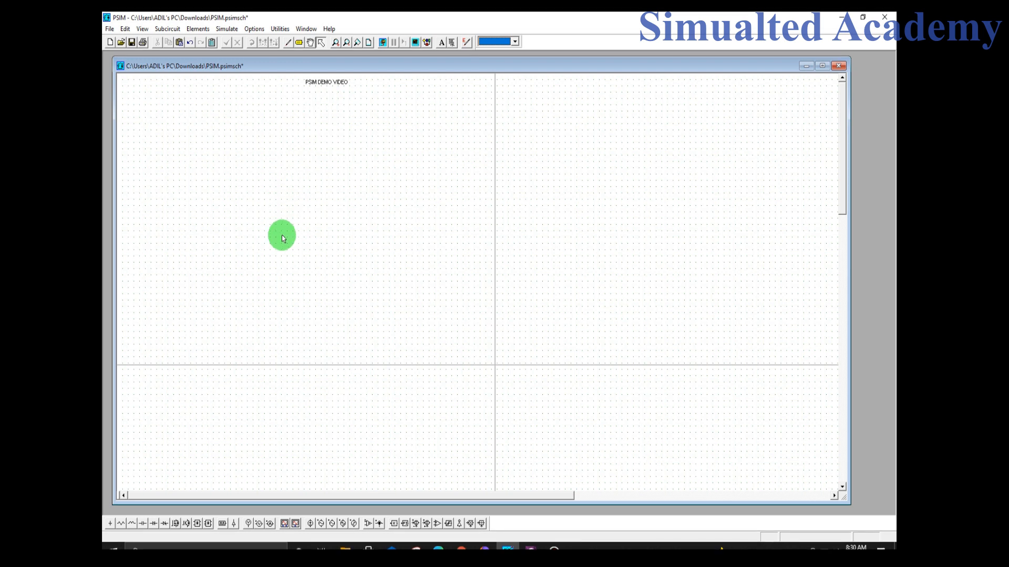
Place a vertical DC voltage source in the upper-left area and a horizontal resistor above and to the right of it
left_click(312, 524)
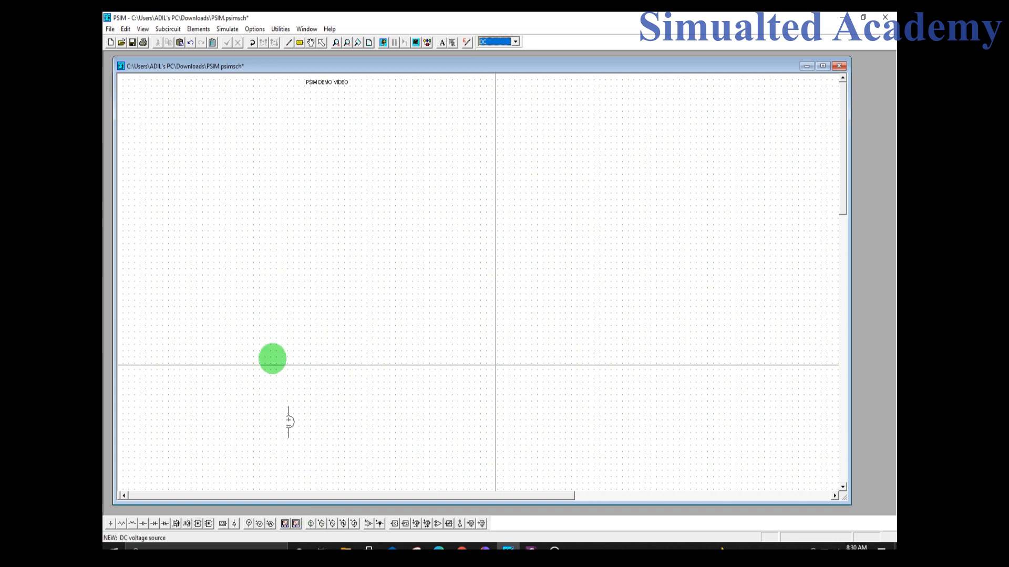
left_click(237, 237)
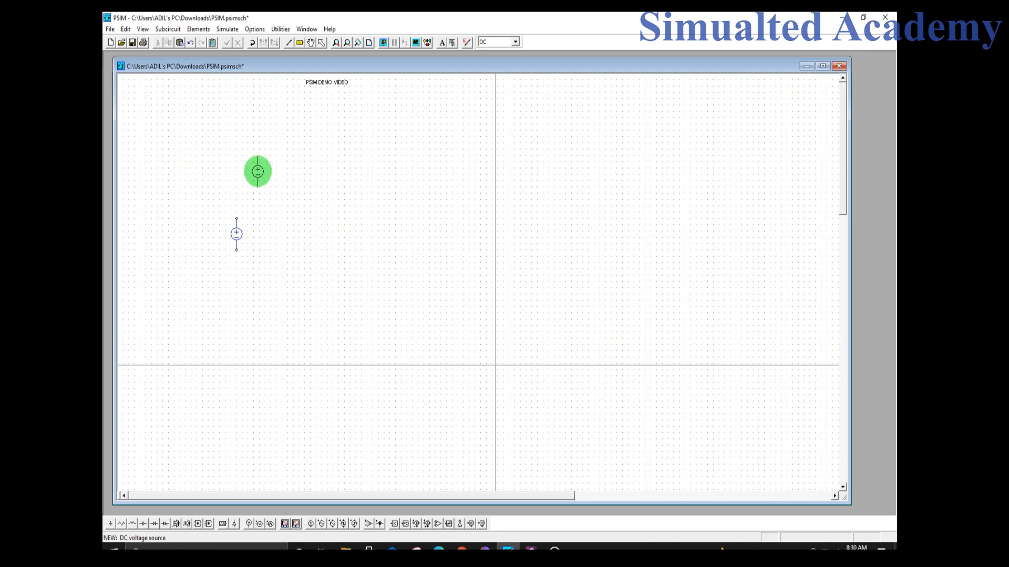
key("Escape")
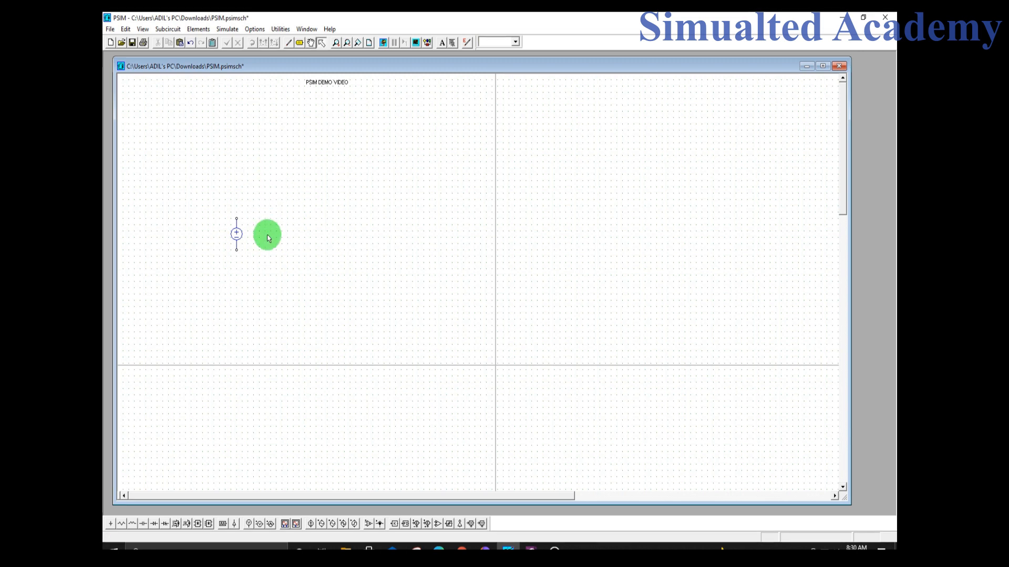
left_click(121, 525)
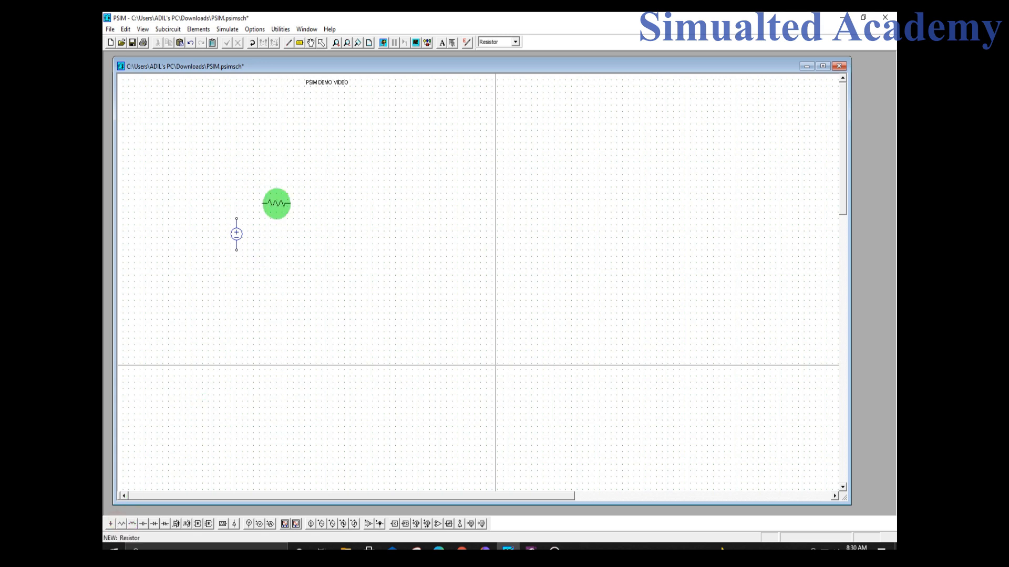
left_click(278, 200)
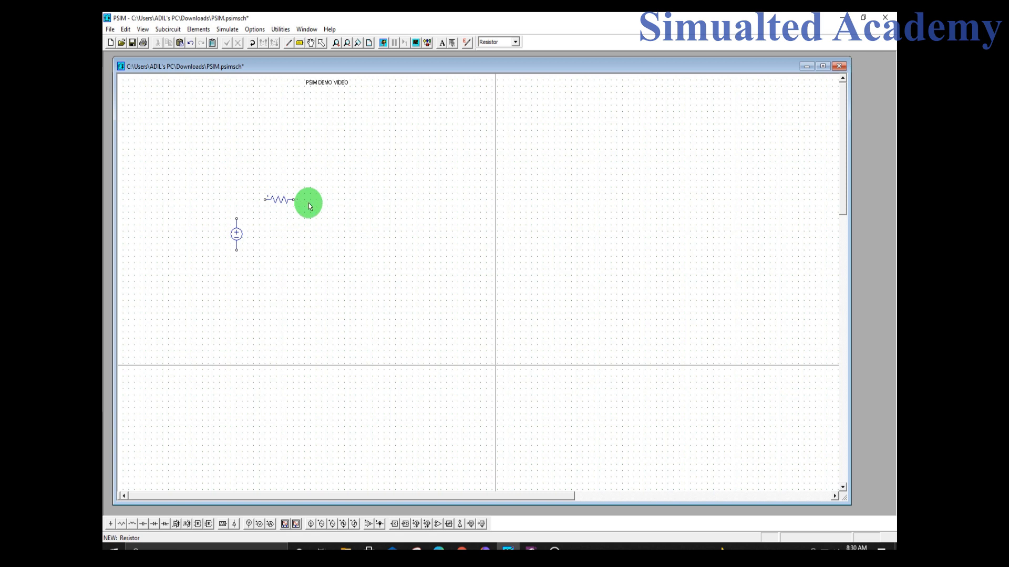
key("Escape")
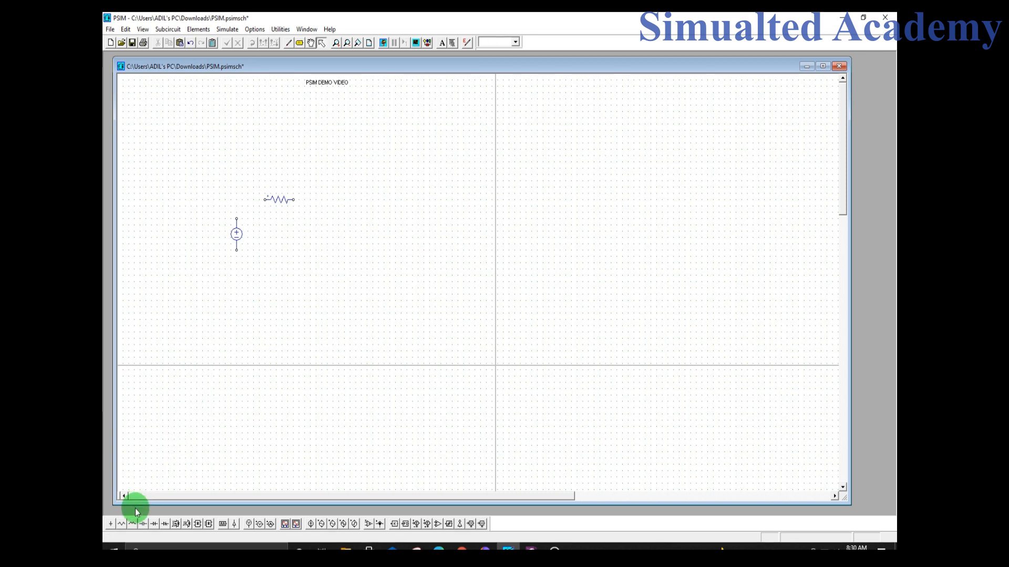
Place a horizontal inductor in line with the resistor and a capacitor rotated to vertical at the inductor's lower right
left_click(132, 524)
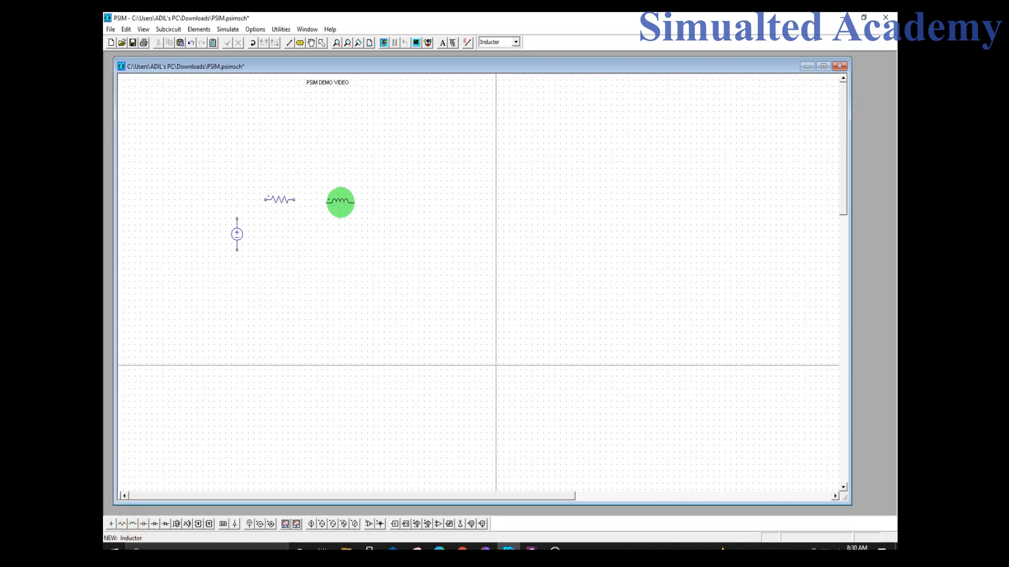
left_click(341, 199)
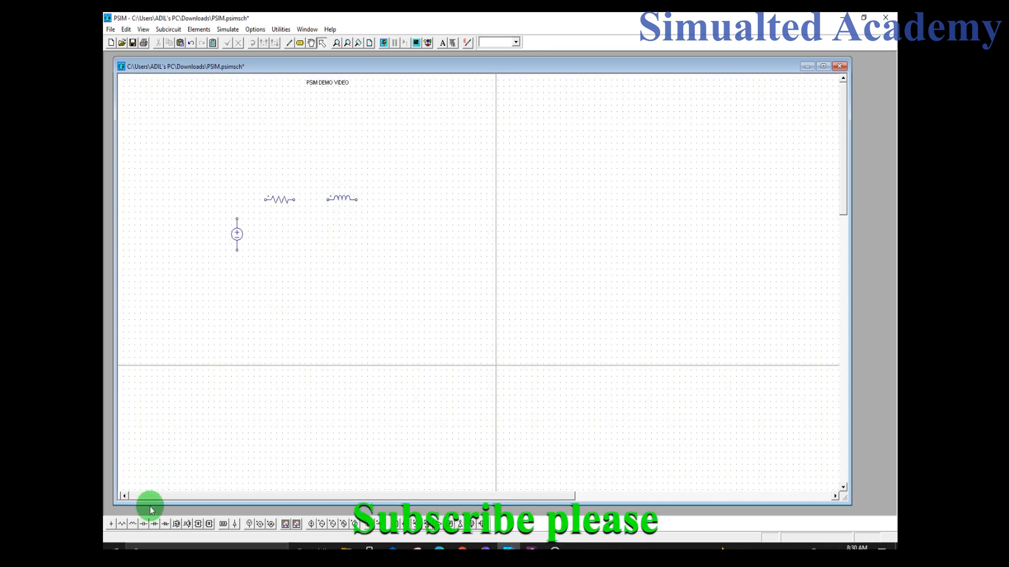
left_click(144, 524)
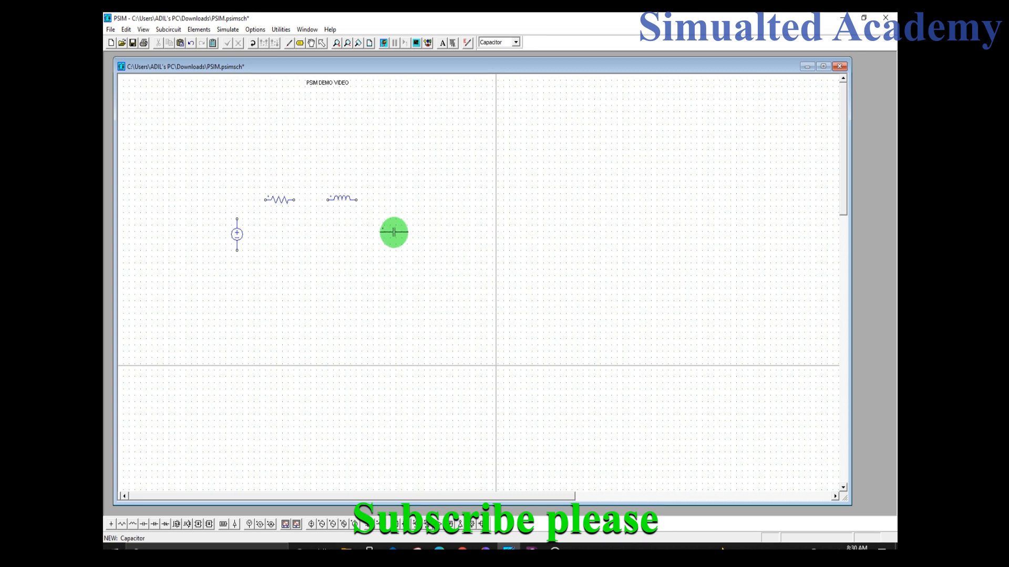
right_click(391, 232)
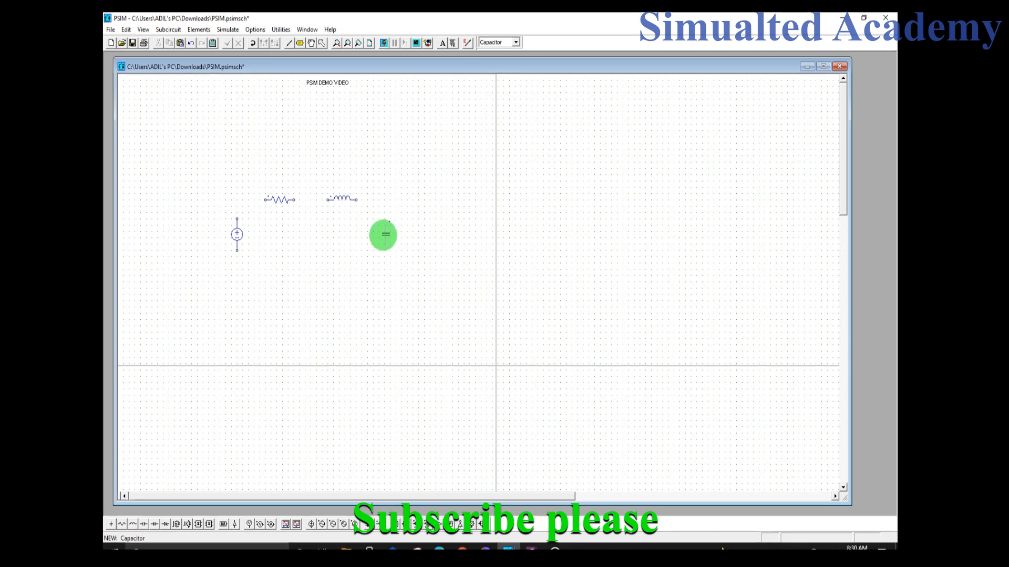
left_click(386, 232)
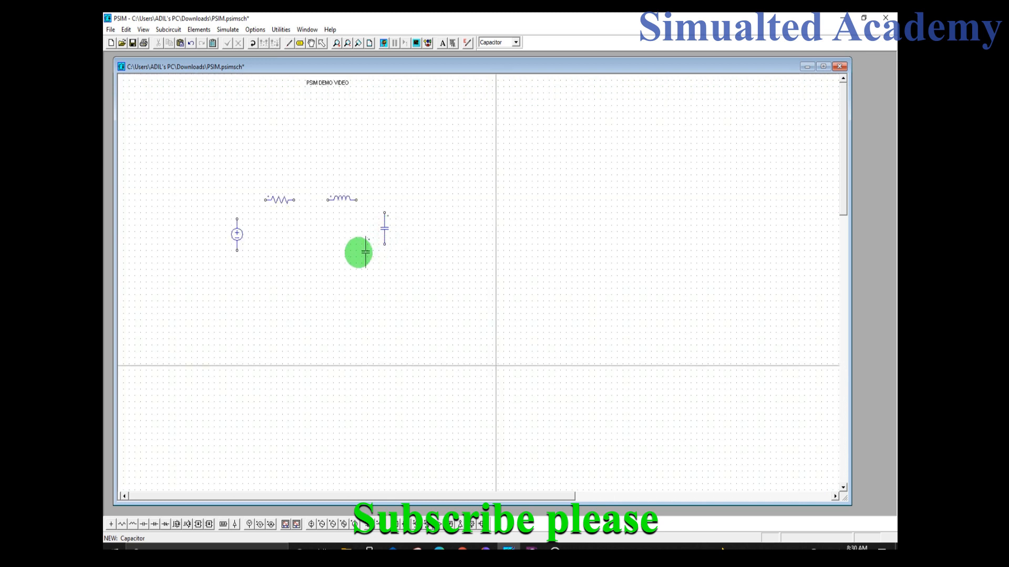
key("Escape")
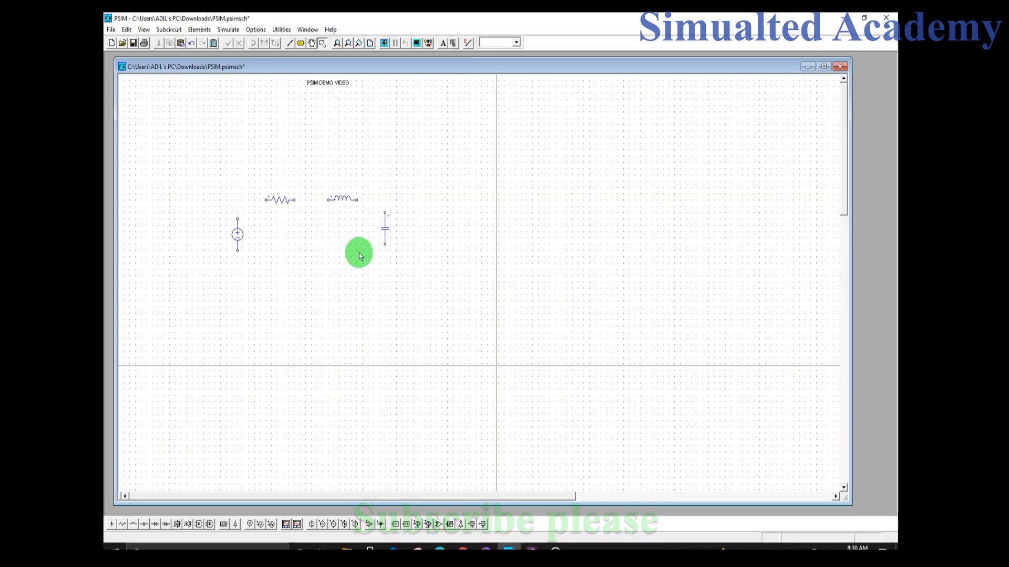
Wire the DC voltage source, resistor, inductor and capacitor into a closed series loop
left_click(290, 46)
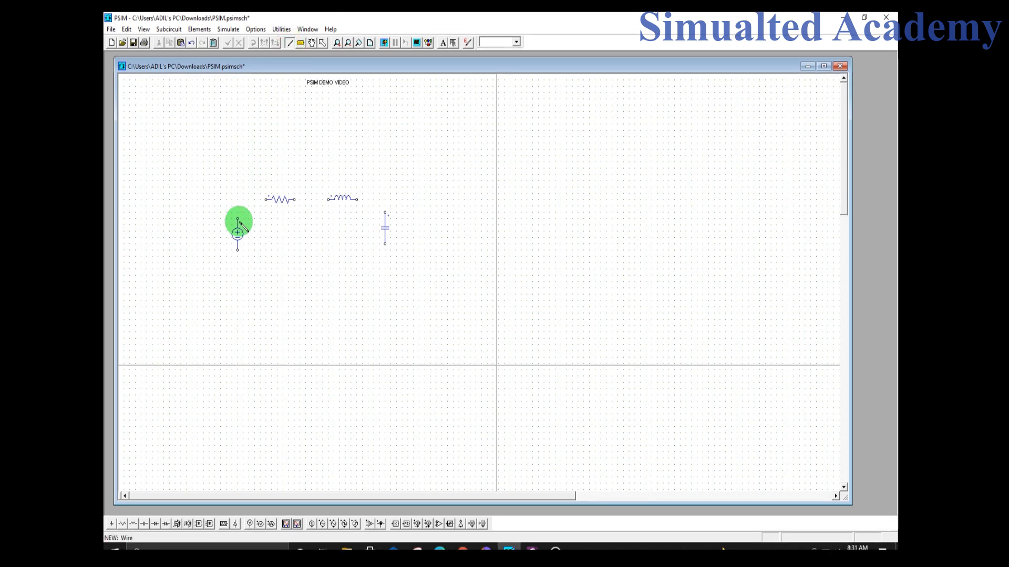
mouse_move(238, 219)
left_mouse_down()
mouse_move(239, 201)
mouse_move(372, 198)
mouse_move(383, 205)
mouse_move(387, 264)
mouse_move(237, 261)
left_mouse_up()
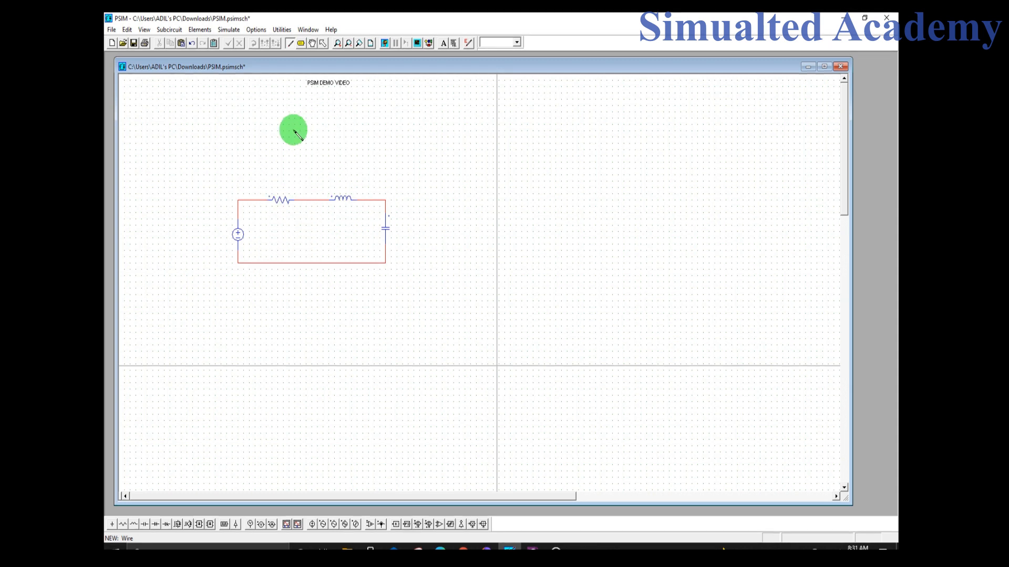
key("Escape")
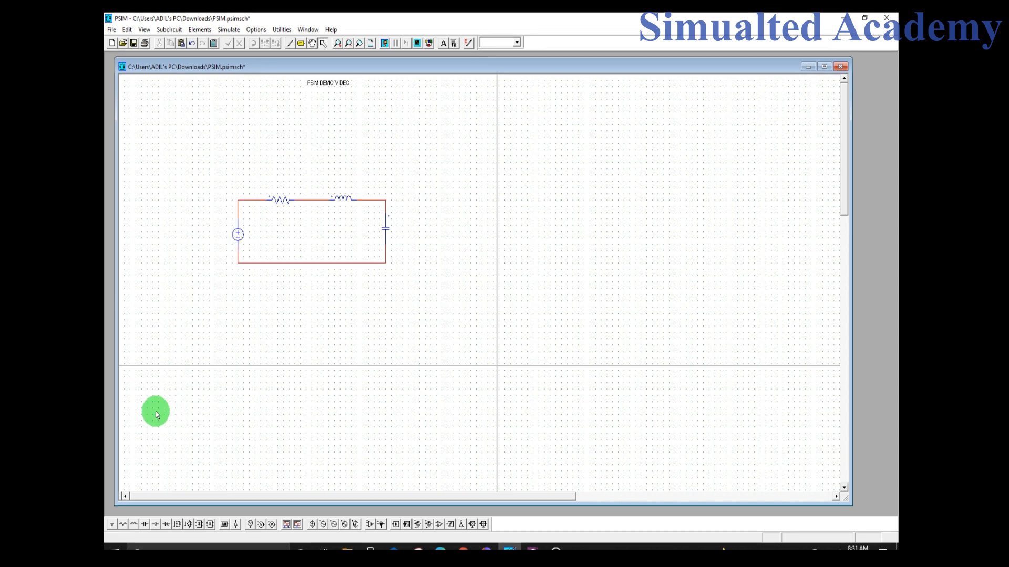
Place a ground symbol below the DC voltage source and wire it to the loop's lower-left corner
left_click(113, 526)
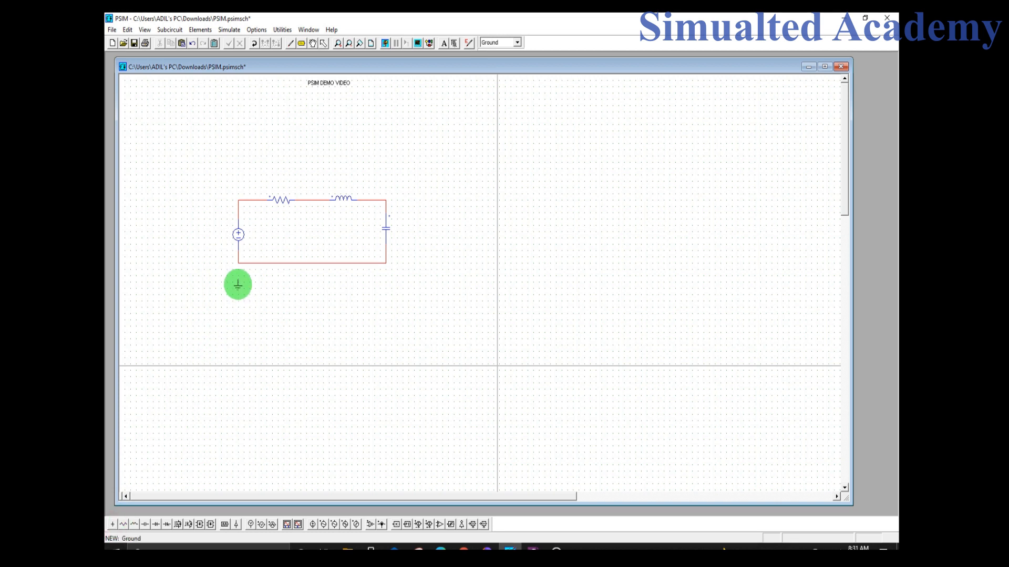
left_click(238, 281)
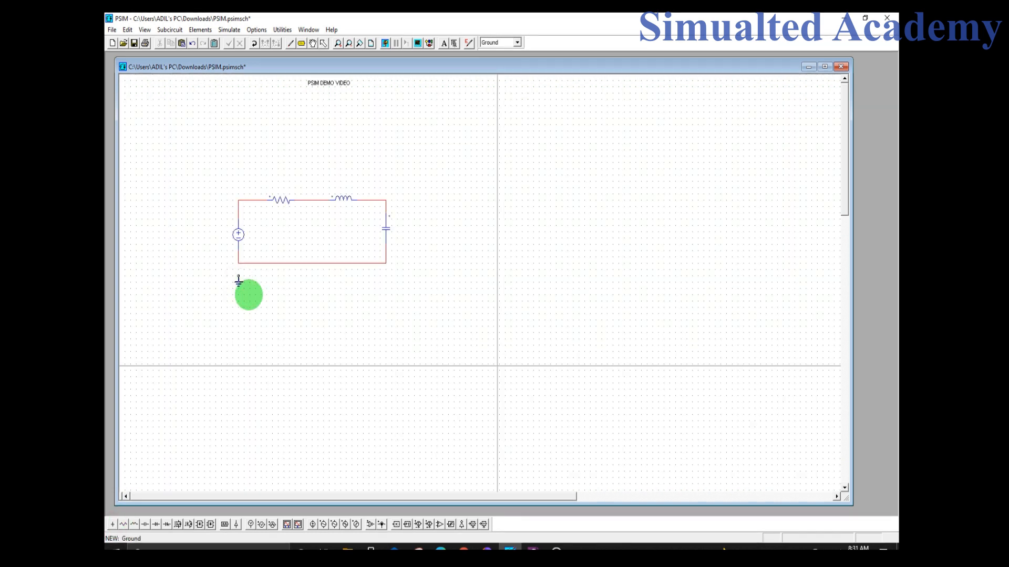
key("Escape")
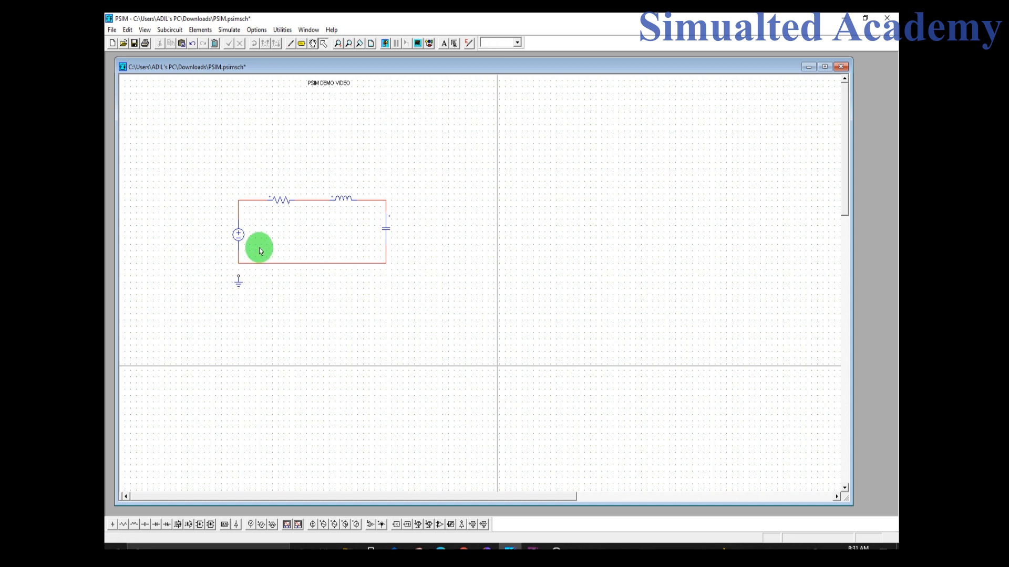
left_click(289, 47)
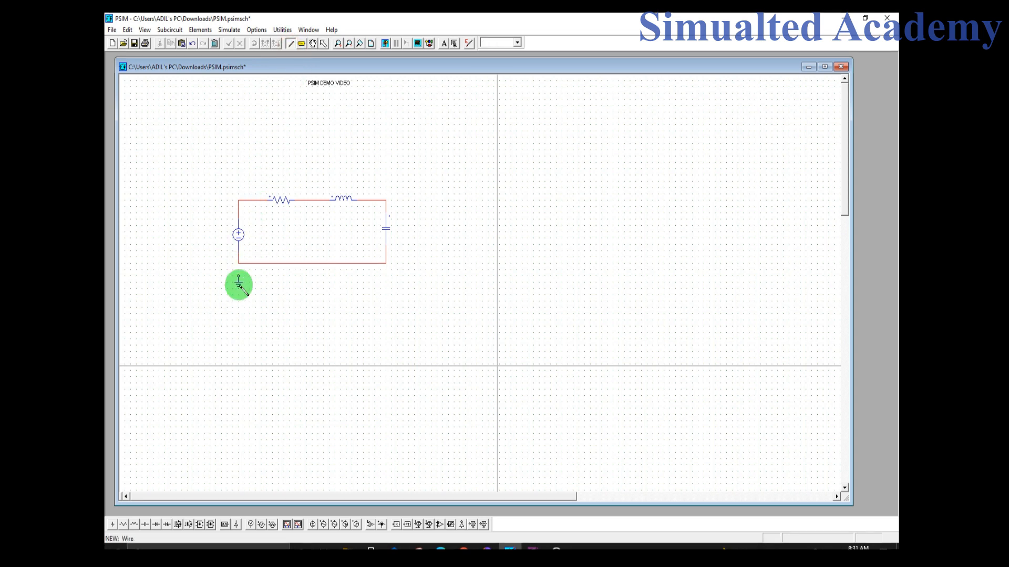
left_click_drag(239, 279, 238, 263)
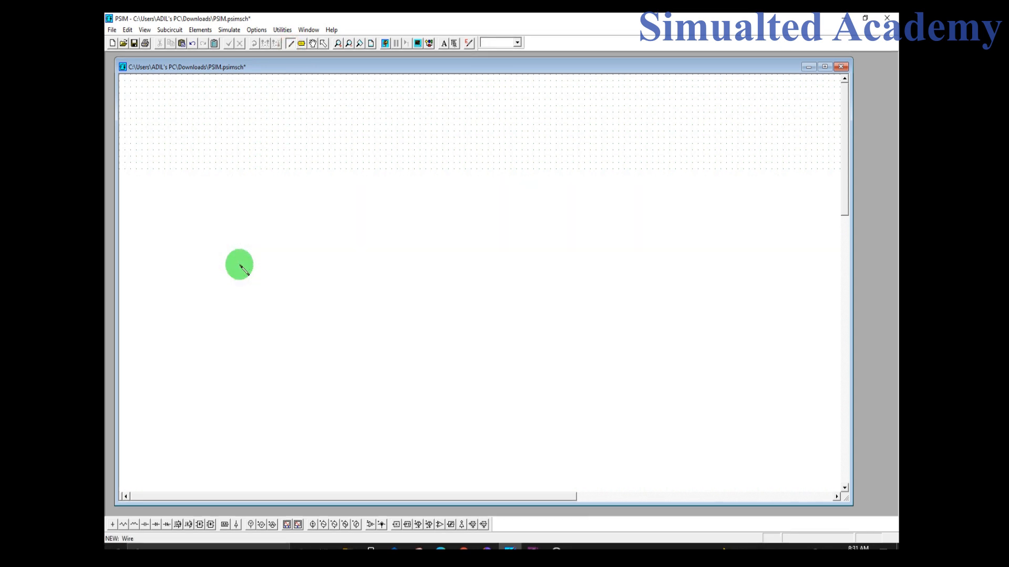
key("Escape")
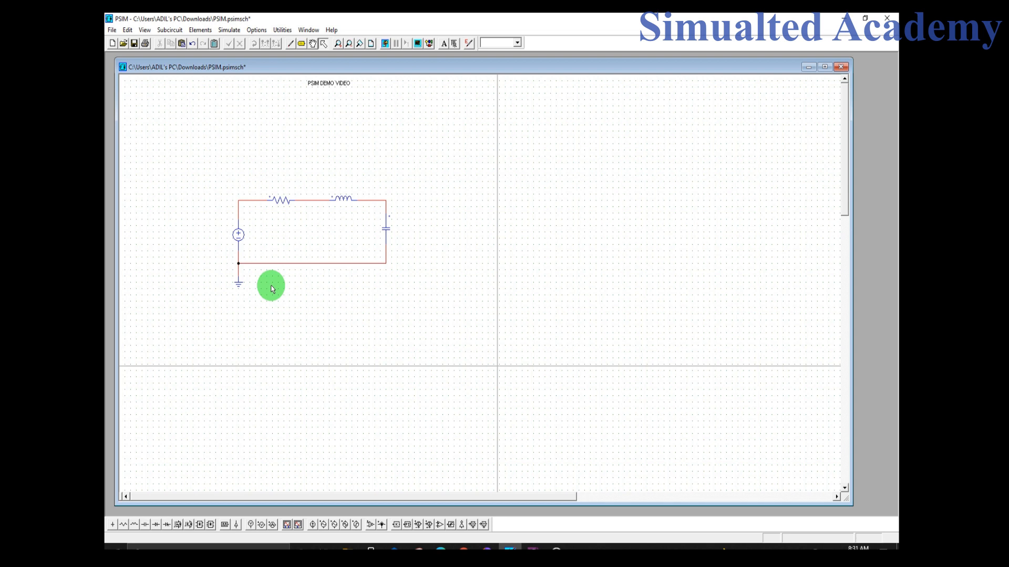
Set the DC voltage source's amplitude to 40 and display that value on the schematic
left_click(238, 235)
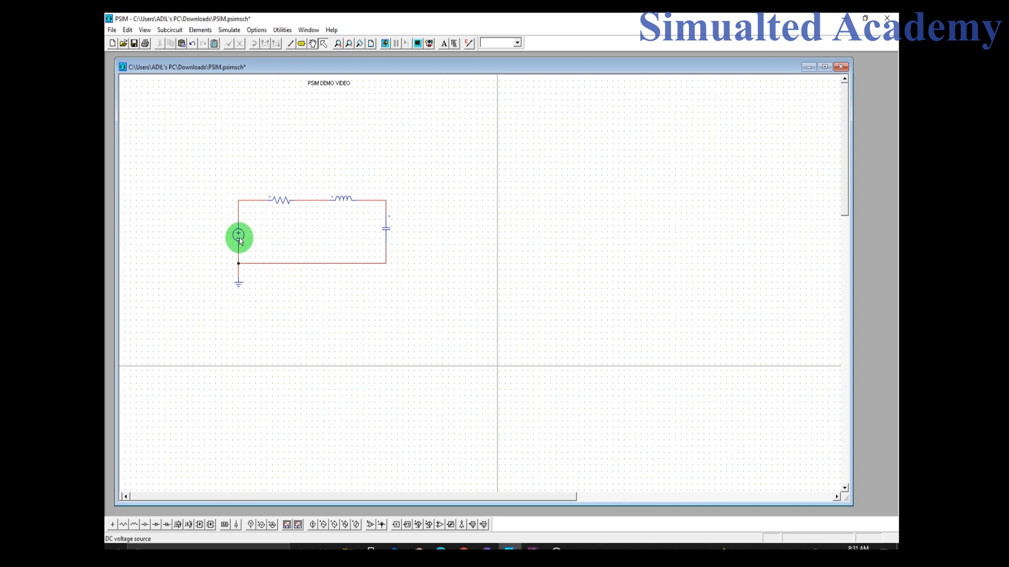
double_click(239, 237)
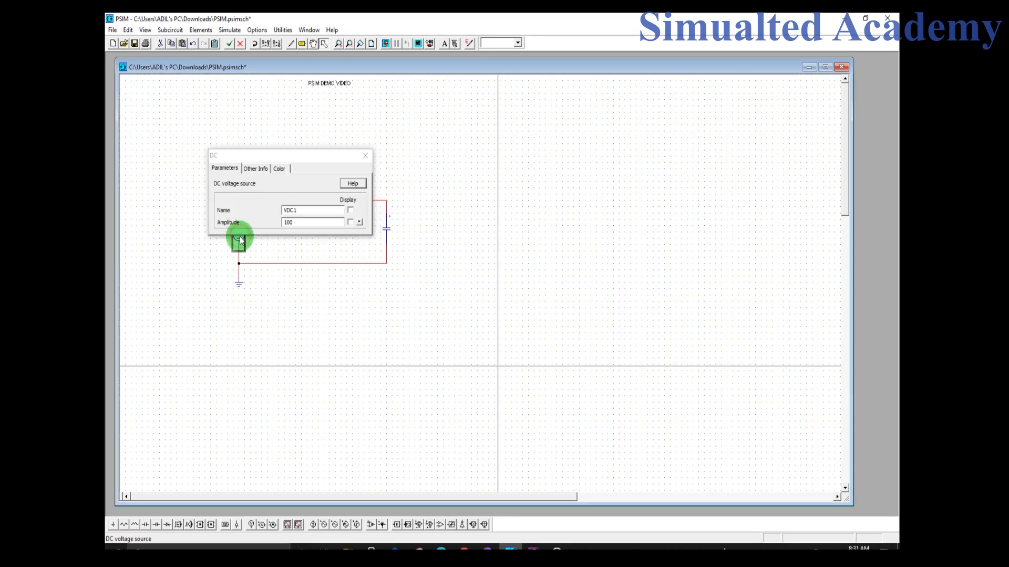
left_click(299, 222)
double_click(300, 222)
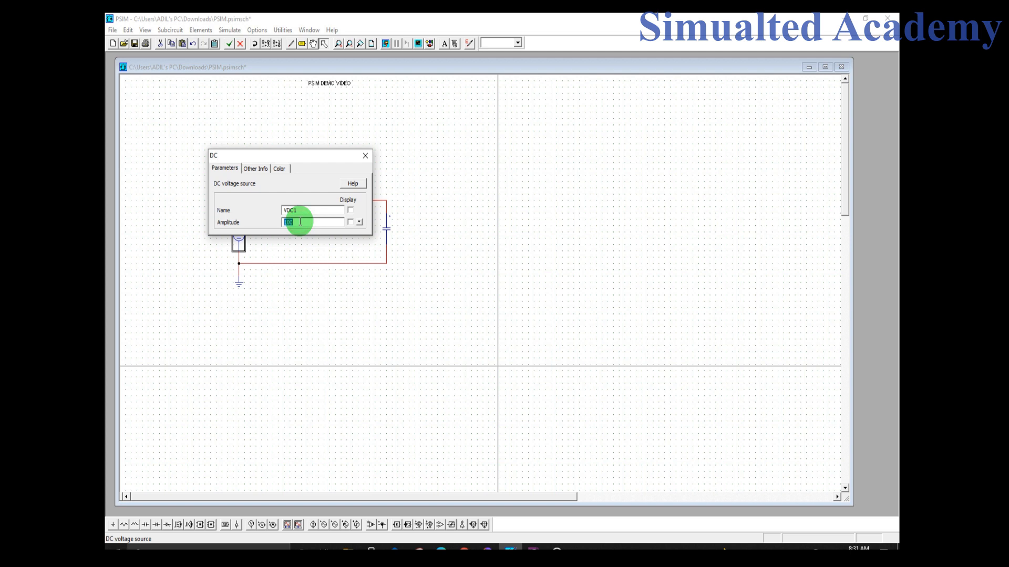
type("40")
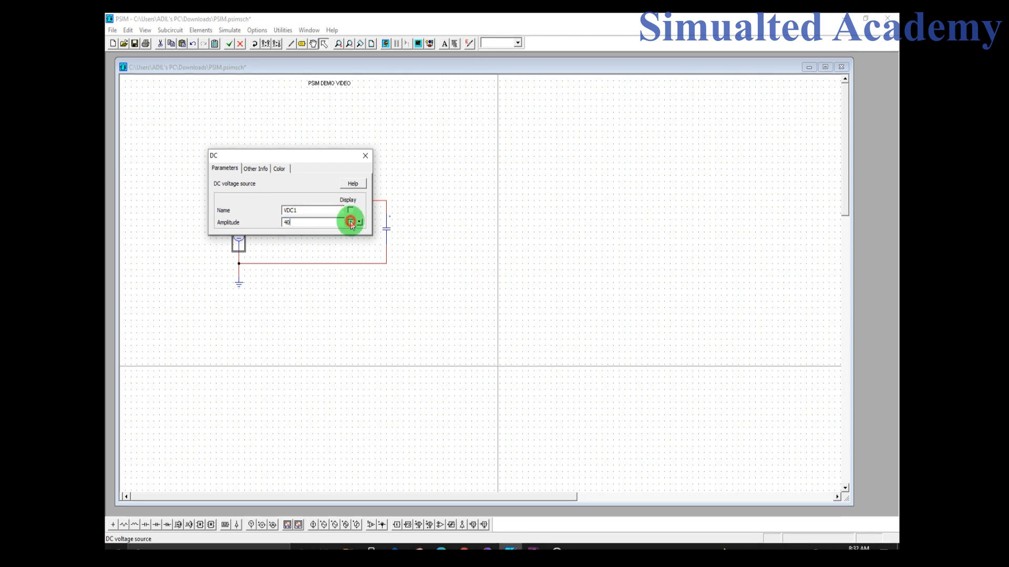
left_click(351, 223)
Rename the DC voltage source as Source and display its name on the schematic
double_click(327, 209)
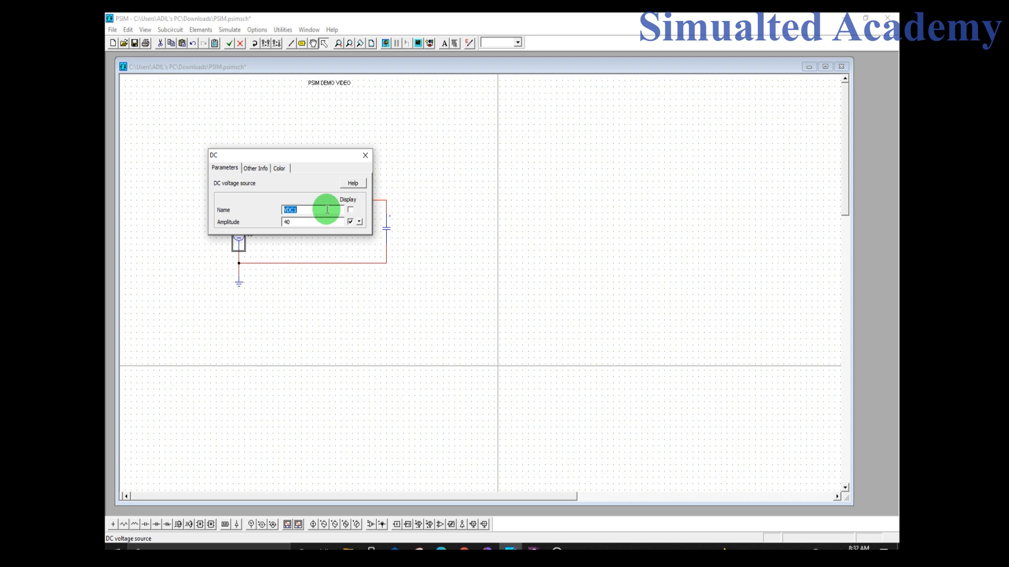
type("Sourc")
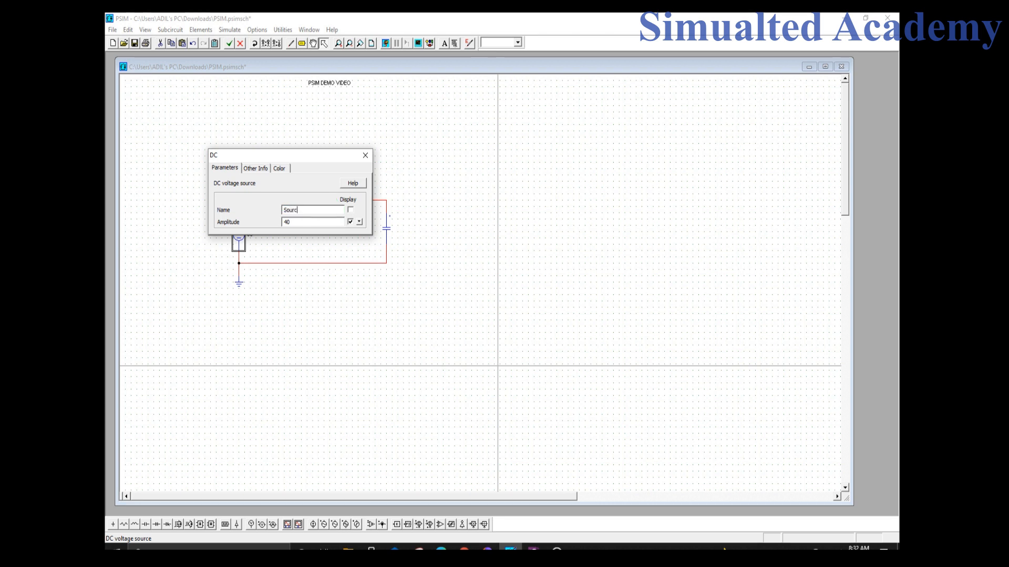
type("e")
left_click(351, 210)
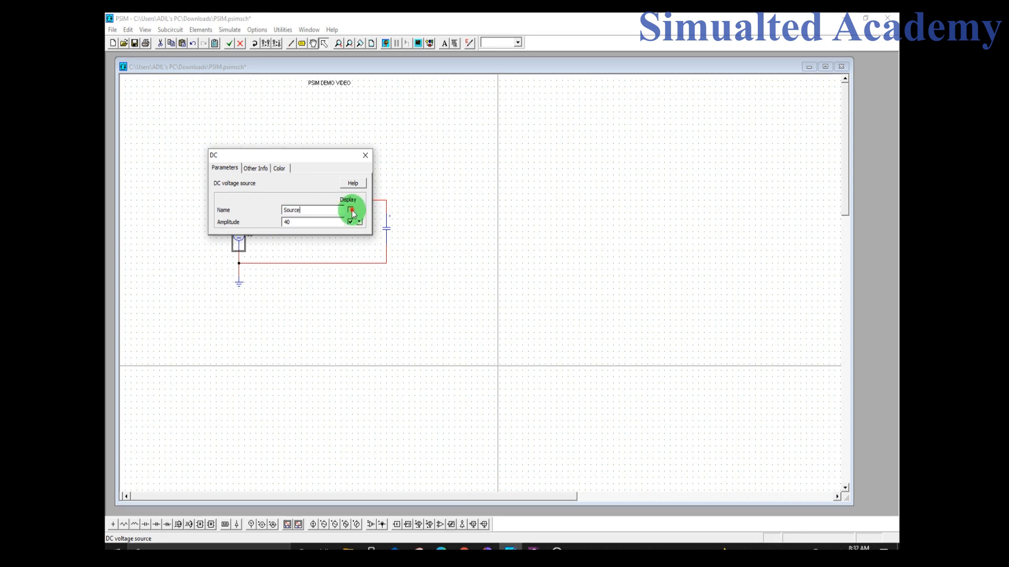
left_click_drag(316, 156, 386, 185)
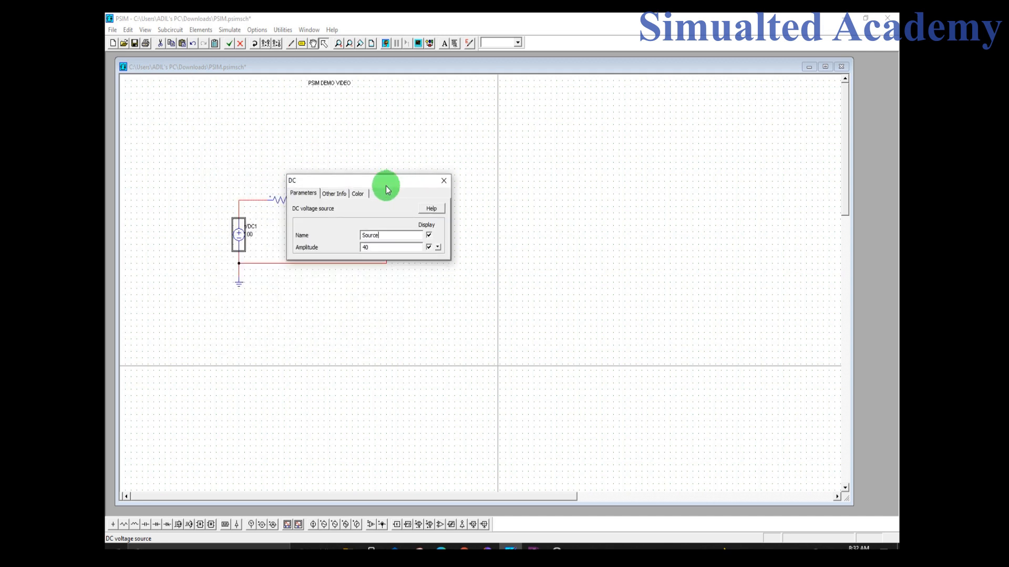
type("40")
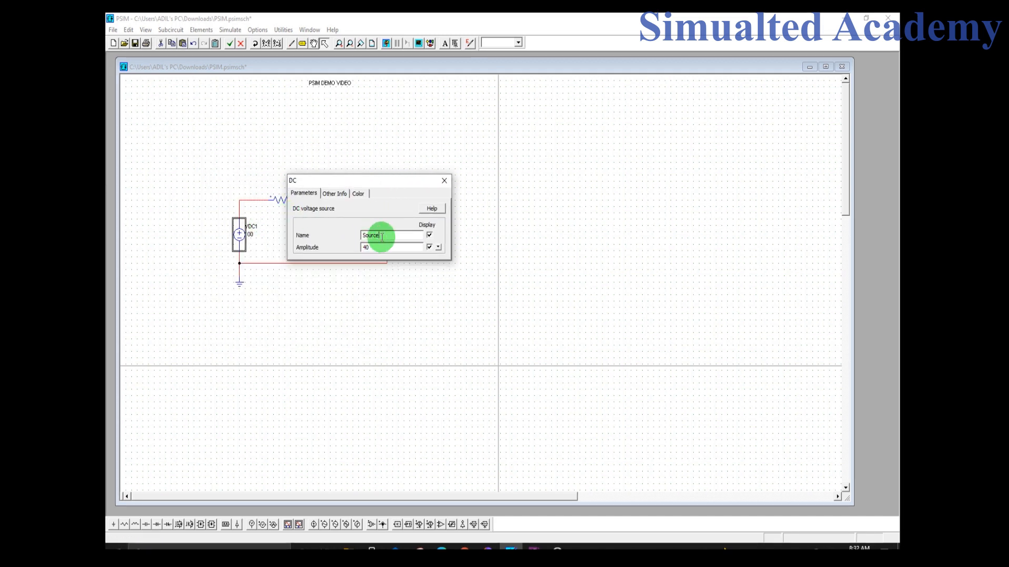
Change the DC voltage source's colour to dark blue and close its properties
left_click(336, 201)
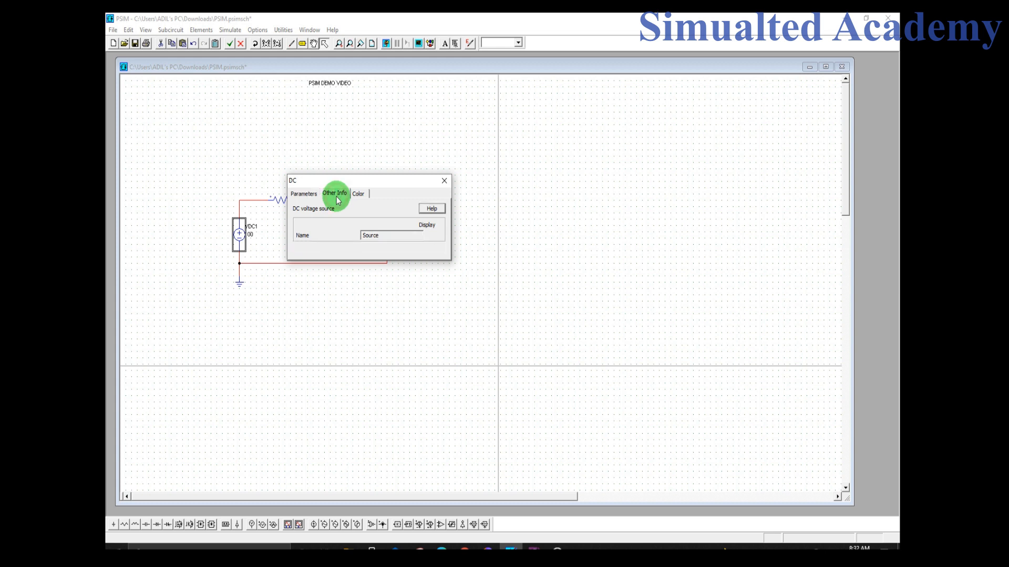
double_click(393, 237)
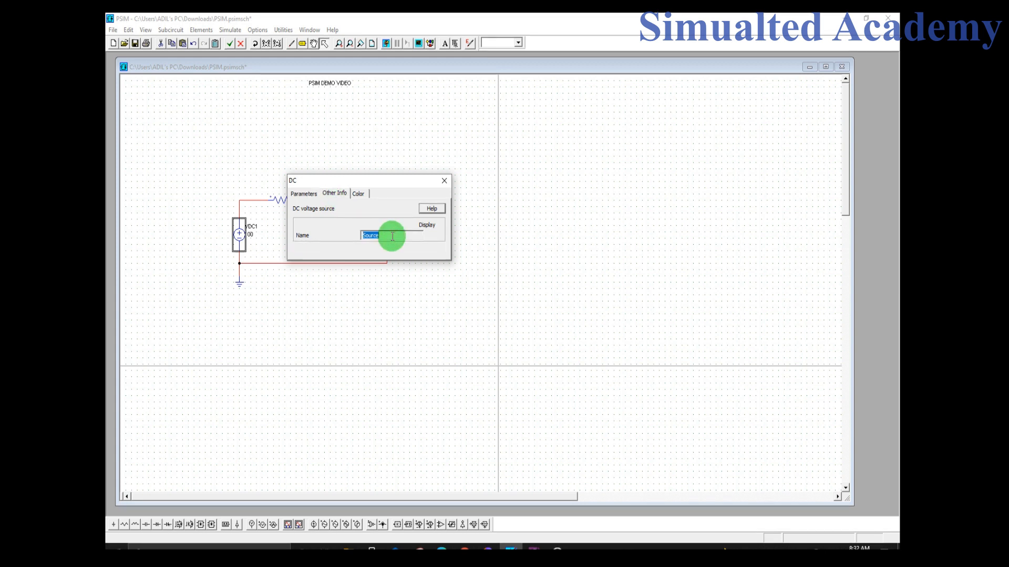
left_click(361, 195)
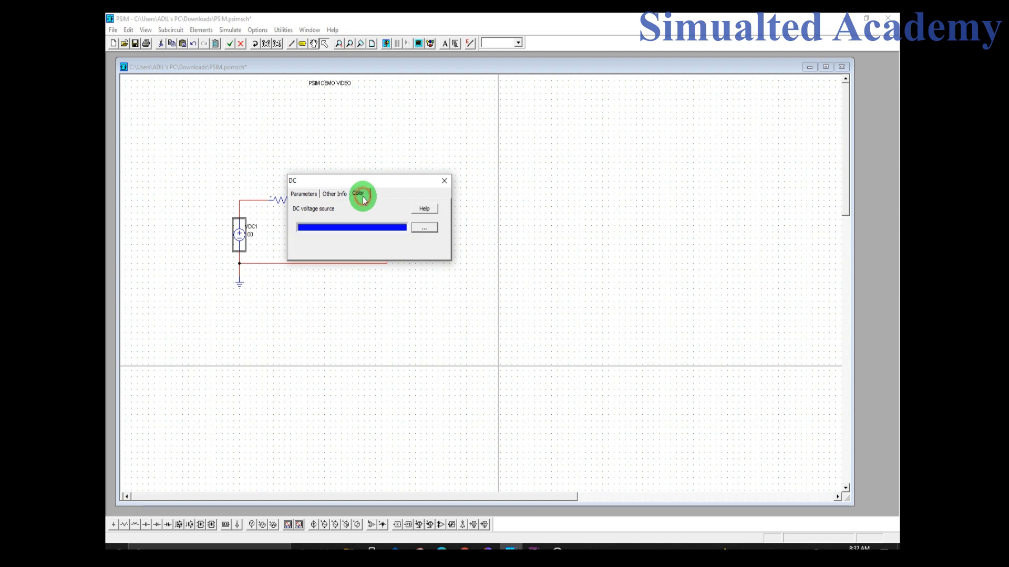
left_click(425, 228)
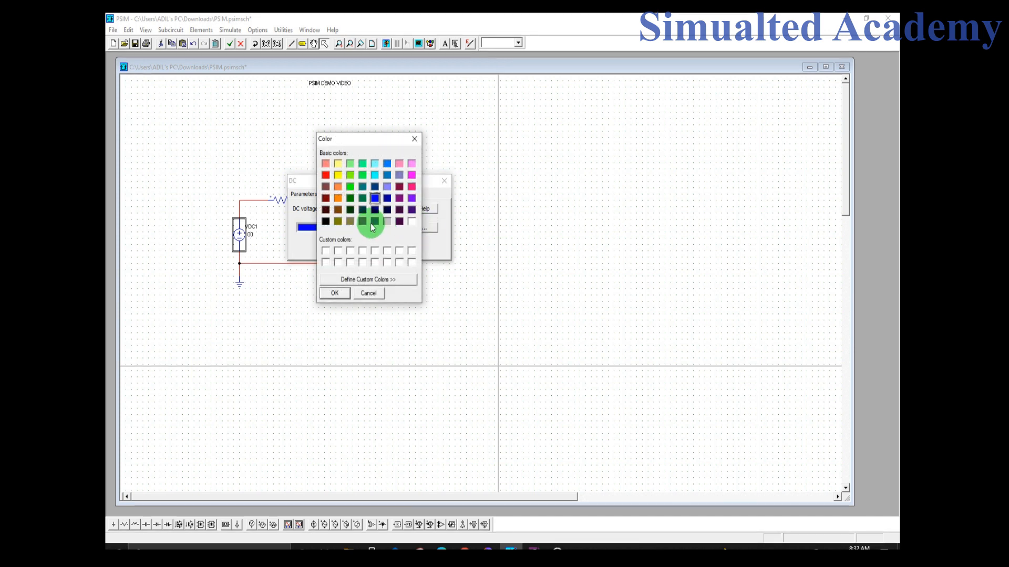
left_click(376, 211)
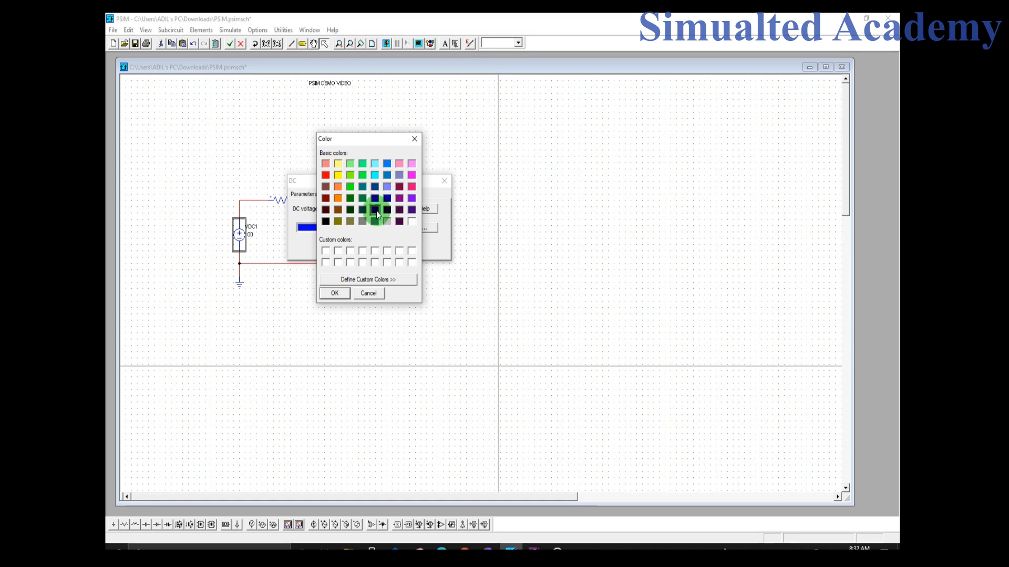
left_click(339, 293)
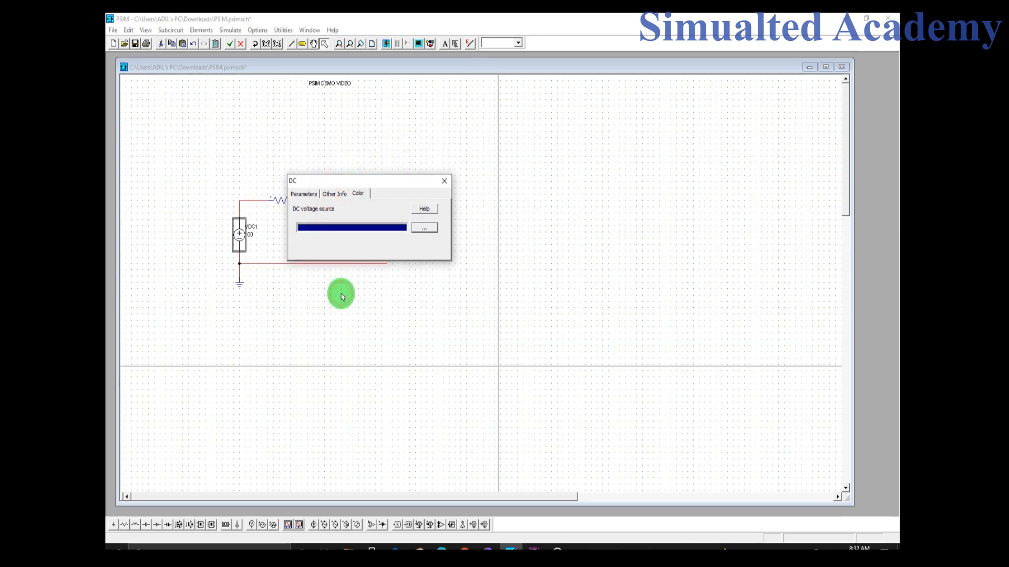
left_click(443, 182)
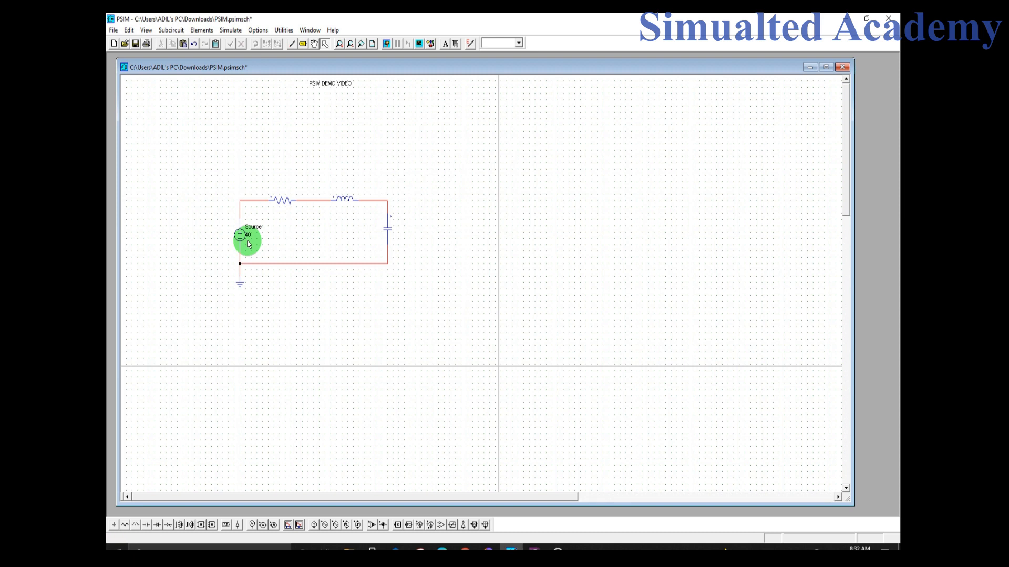
Rename the resistor as R, set its resistance to 10, and display both the name and resistance
left_click(282, 200)
double_click(284, 200)
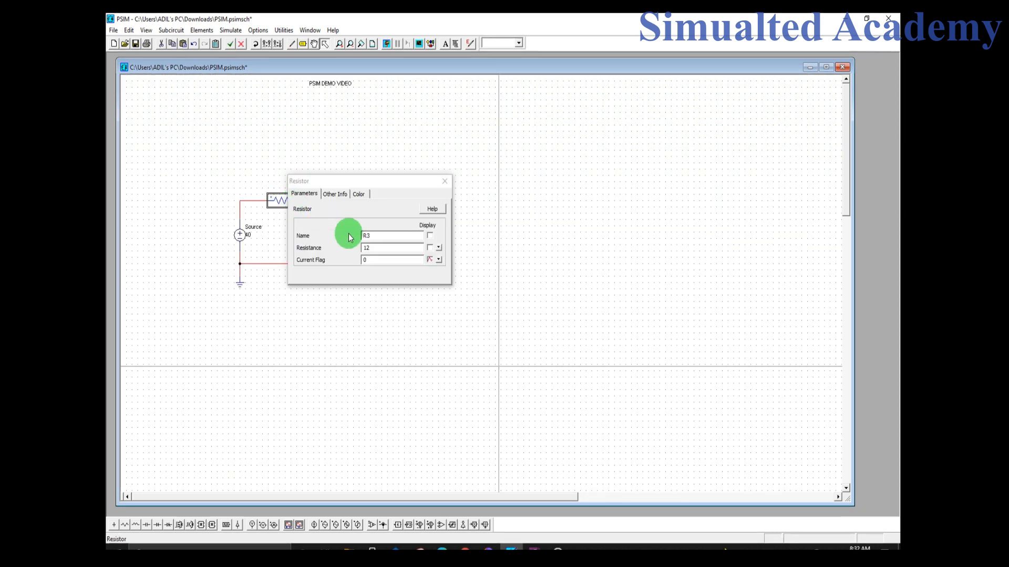
double_click(372, 235)
left_click(372, 235)
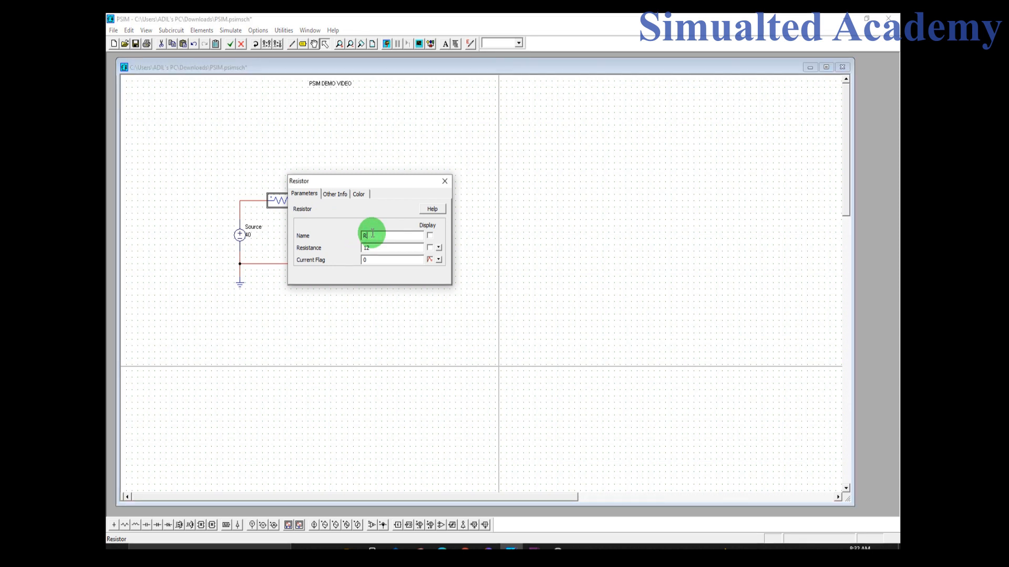
left_click(373, 248)
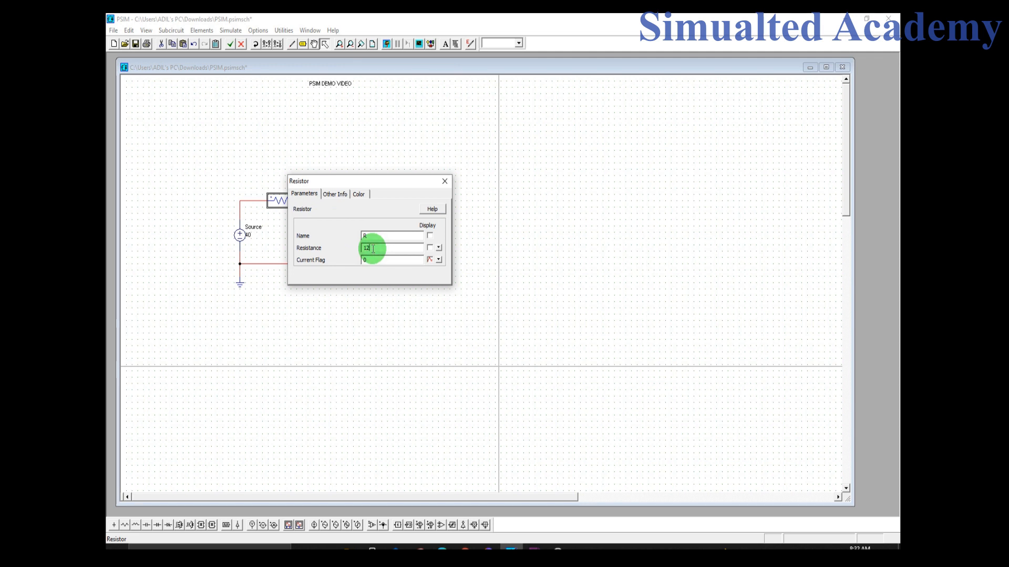
key("BackSpace")
type("0")
left_click(428, 247)
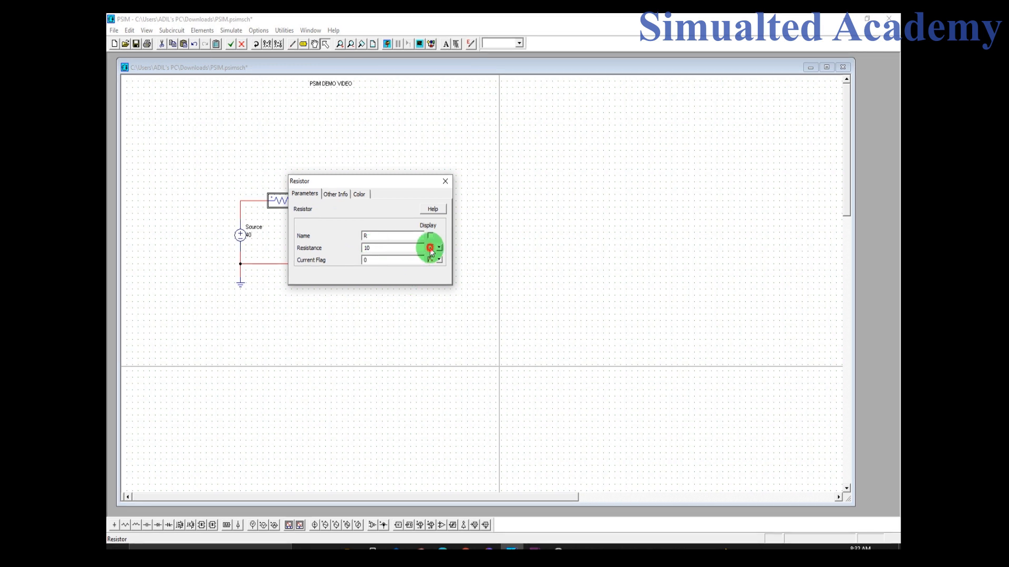
left_click(430, 237)
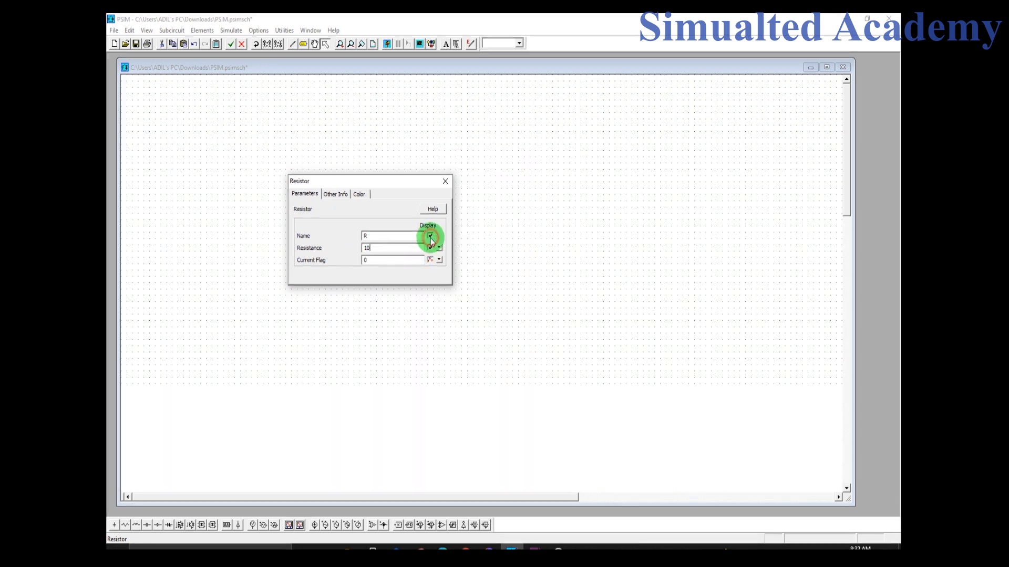
Examine the resistor's additional information and colour settings, keeping the current colour, and close its properties
left_click(335, 196)
double_click(379, 237)
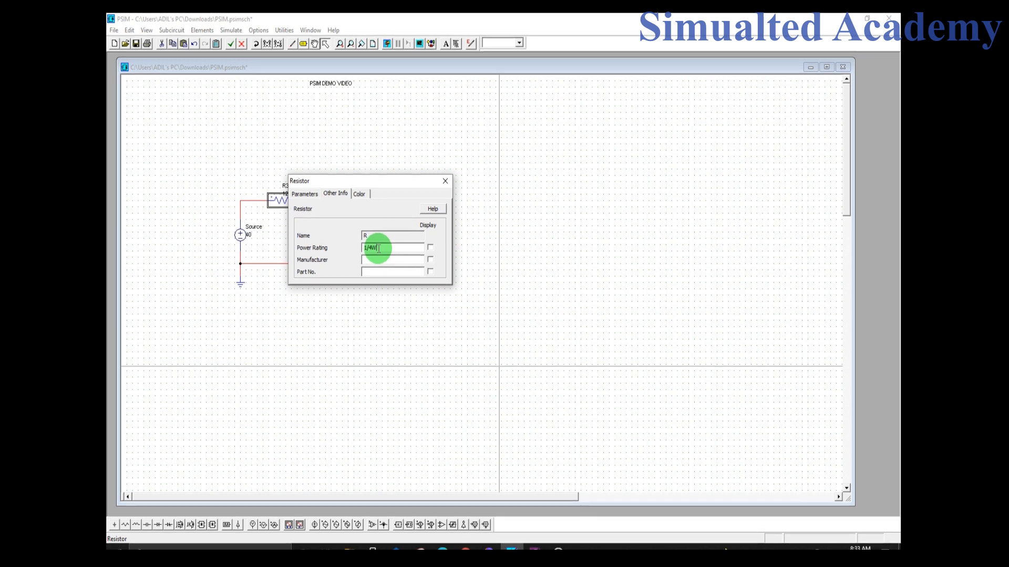
left_click(359, 194)
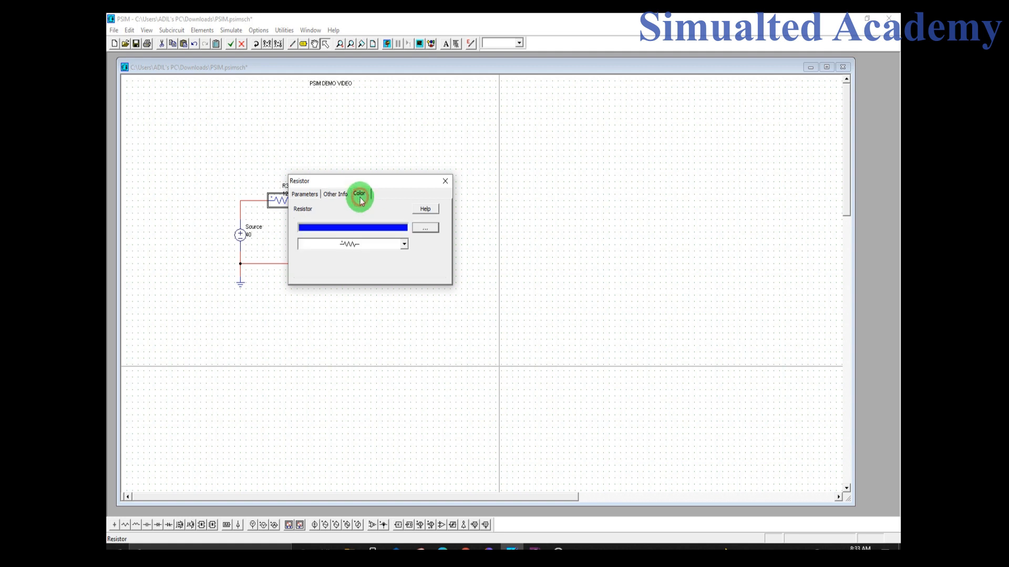
left_click(420, 229)
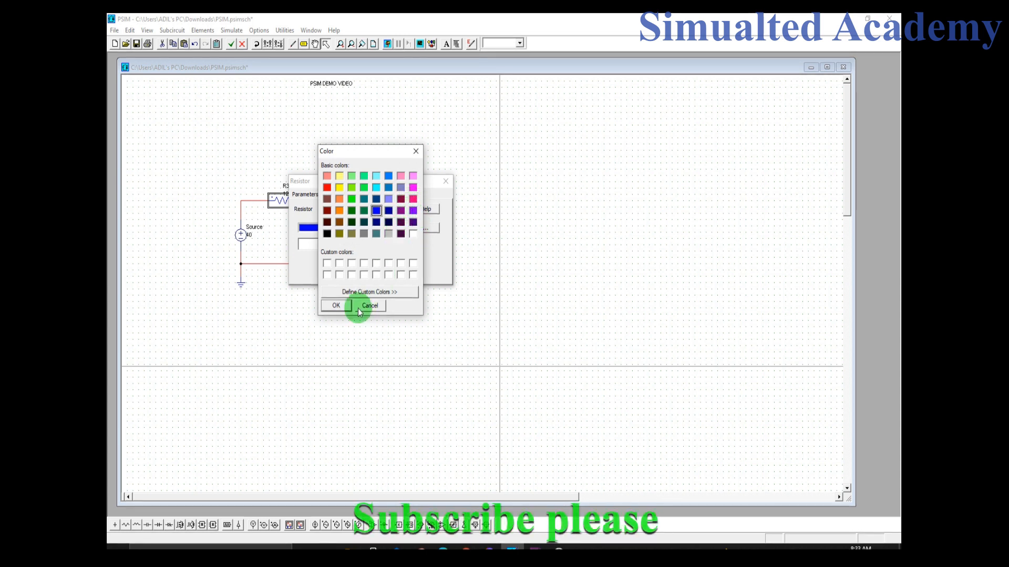
left_click(336, 306)
left_click(445, 181)
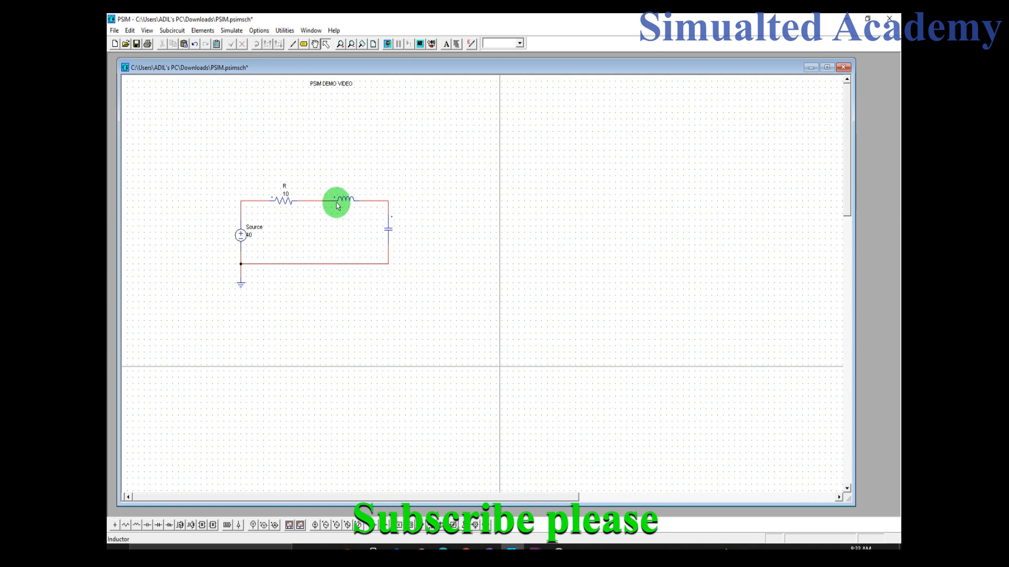
Try to change the resistance to 10k through the resistor's displayed value on the schematic
left_click(285, 195)
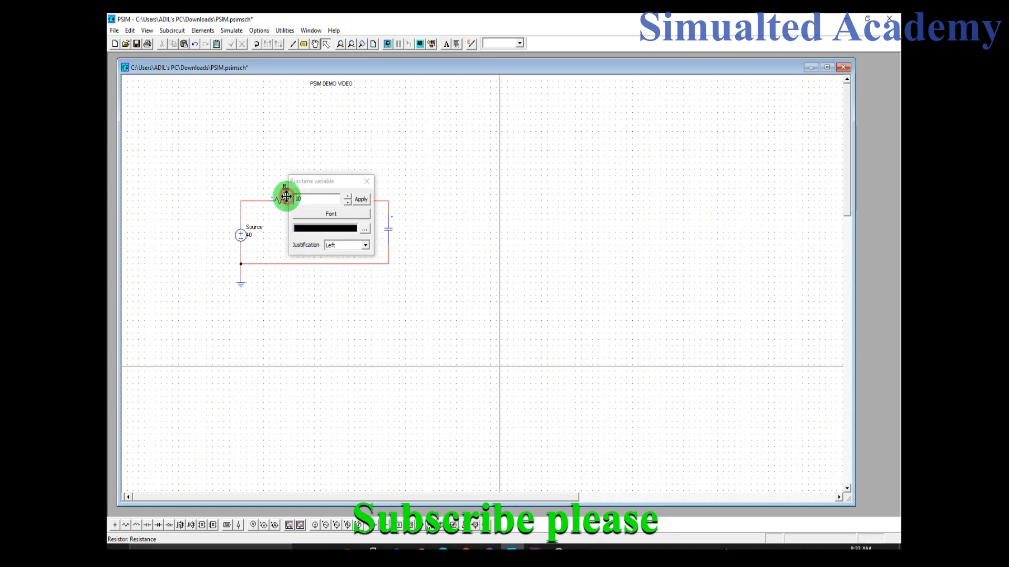
left_click(308, 197)
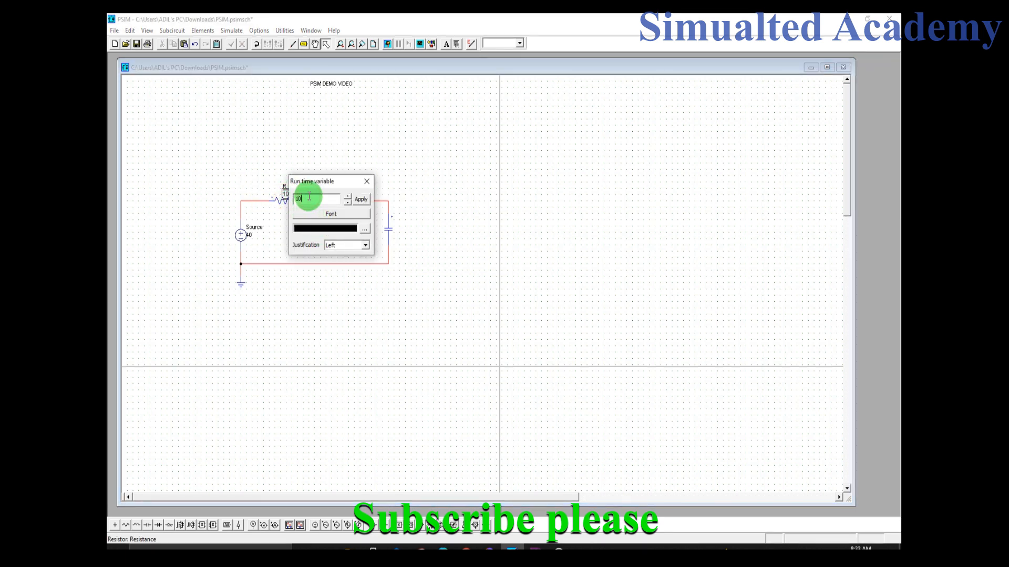
type("k")
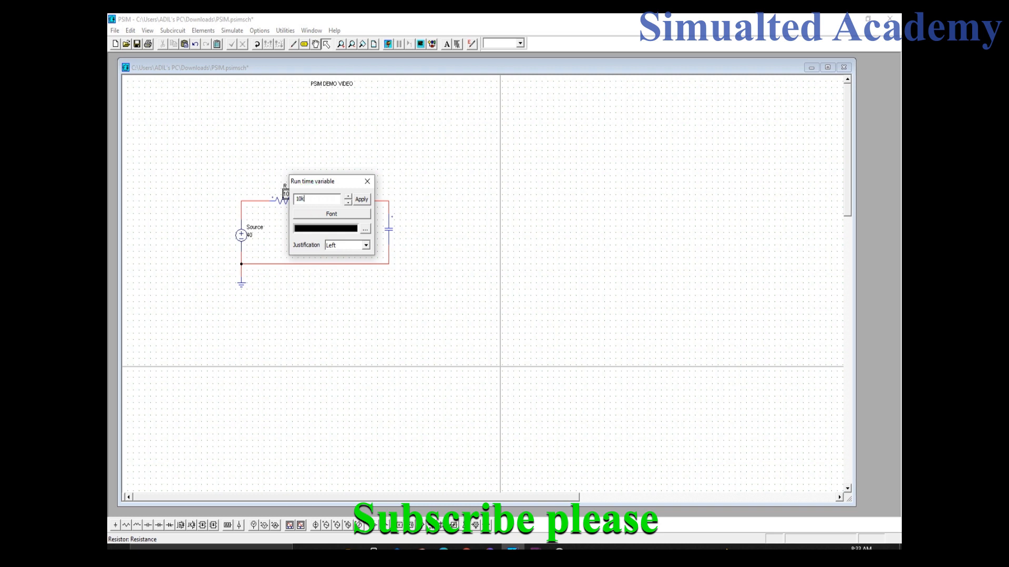
left_click(366, 181)
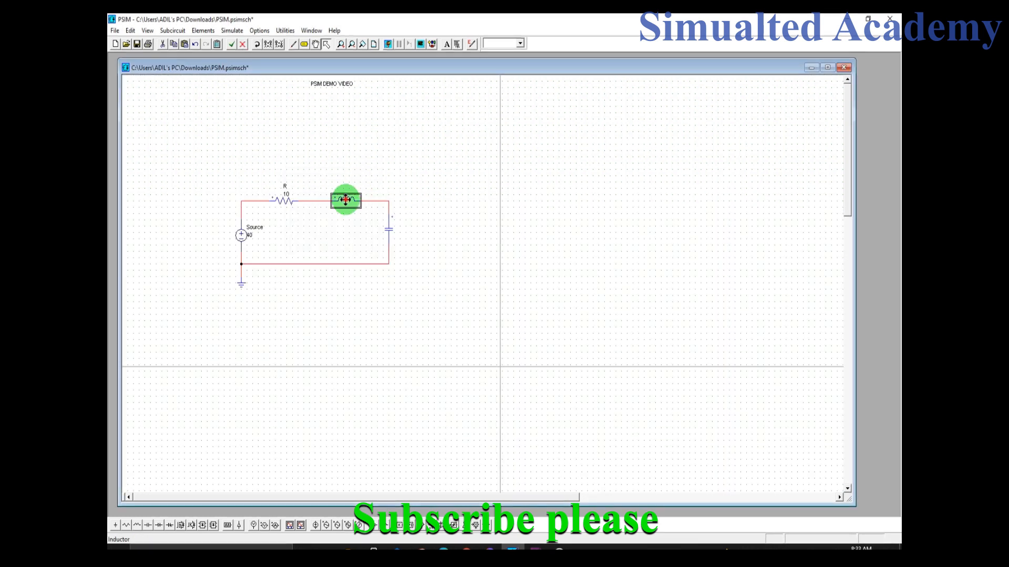
Rename the inductor as L, set its inductance to 12m, and display both the name and inductance
double_click(344, 199)
left_click(379, 239)
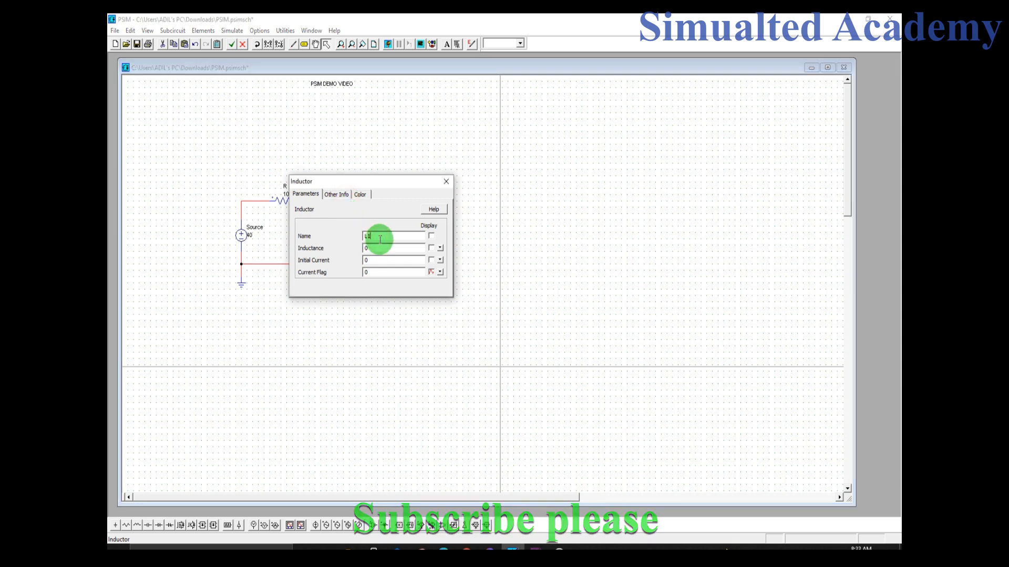
key("BackSpace")
double_click(378, 248)
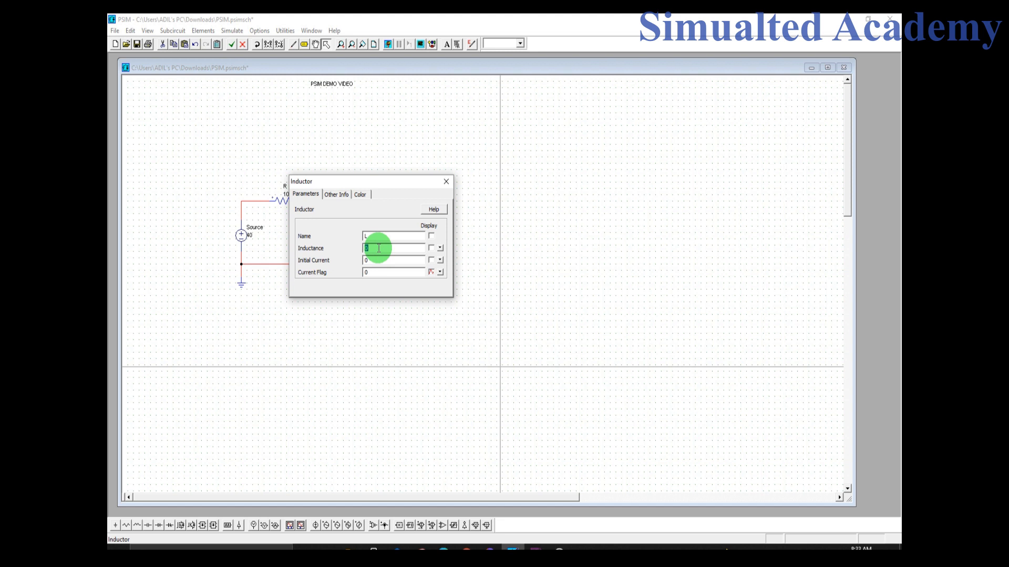
type("12m")
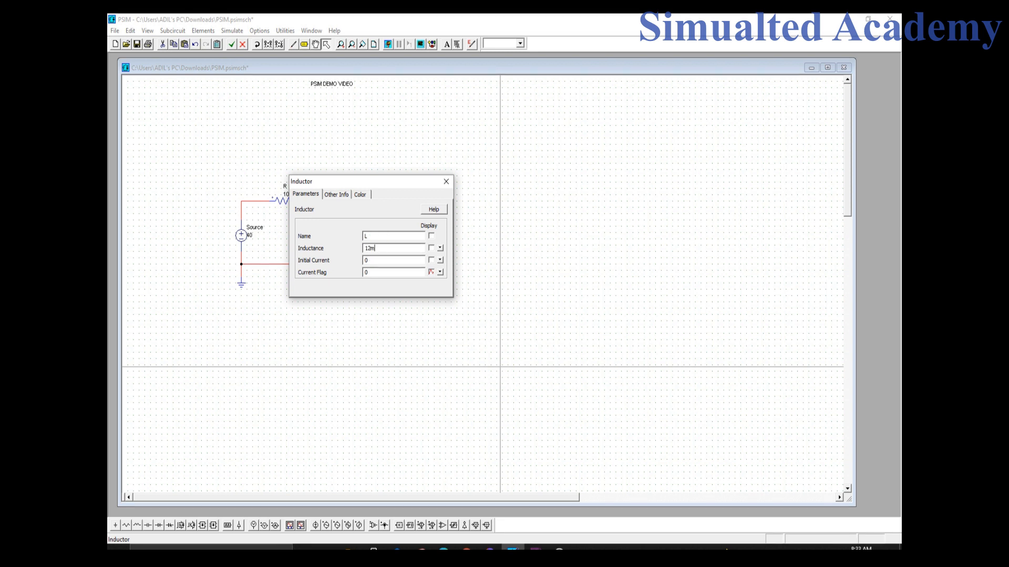
left_click(430, 236)
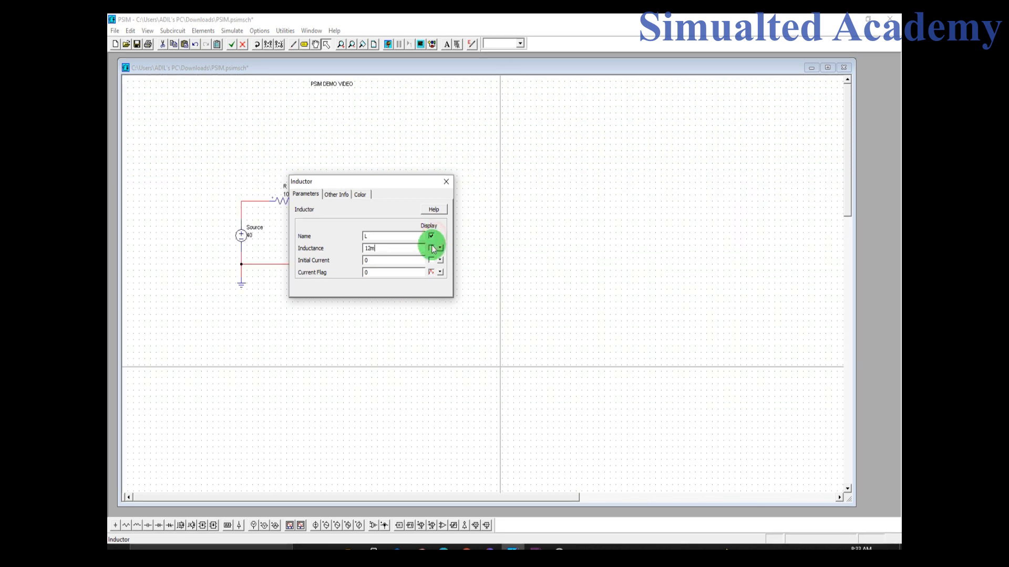
left_click(431, 248)
Examine the inductor's colour and additional information settings, keeping them as they are, and close its properties
left_click(360, 195)
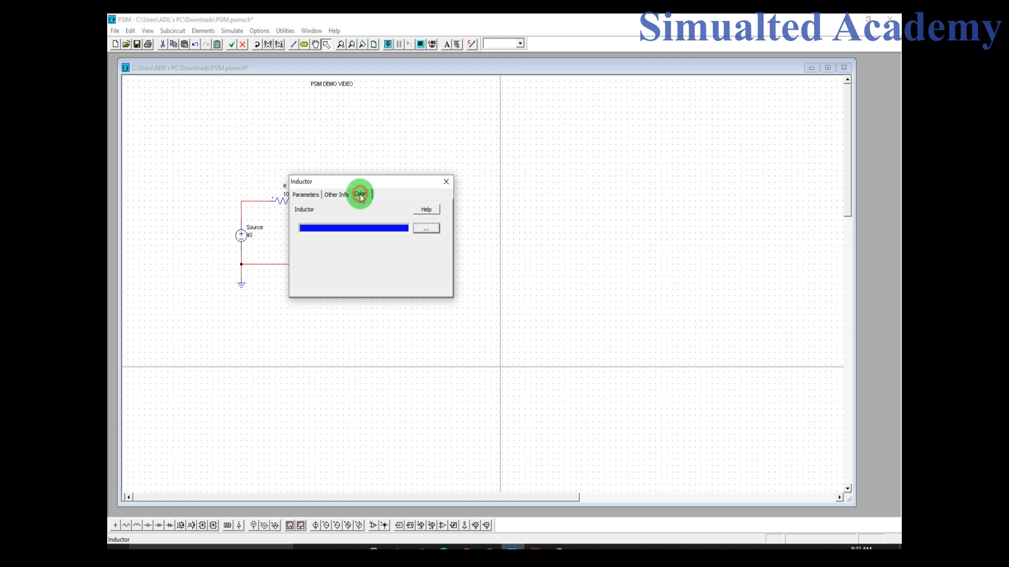
left_click(336, 194)
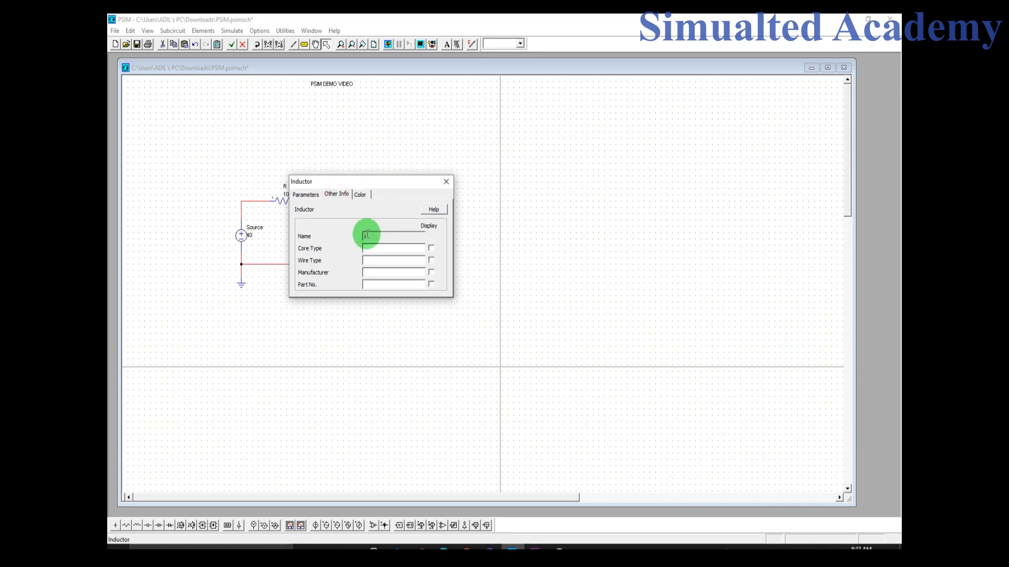
left_click(368, 236)
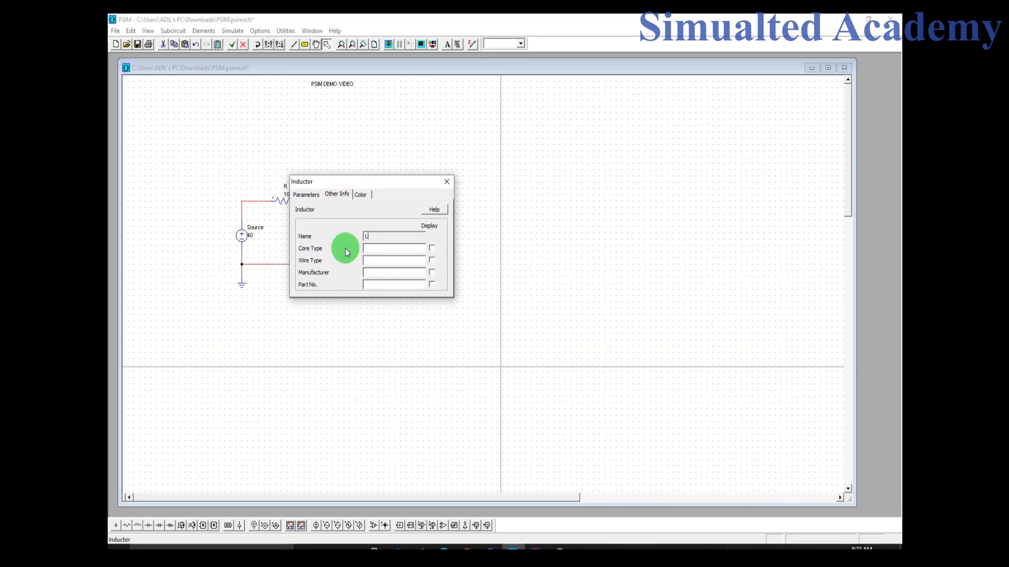
left_click(446, 183)
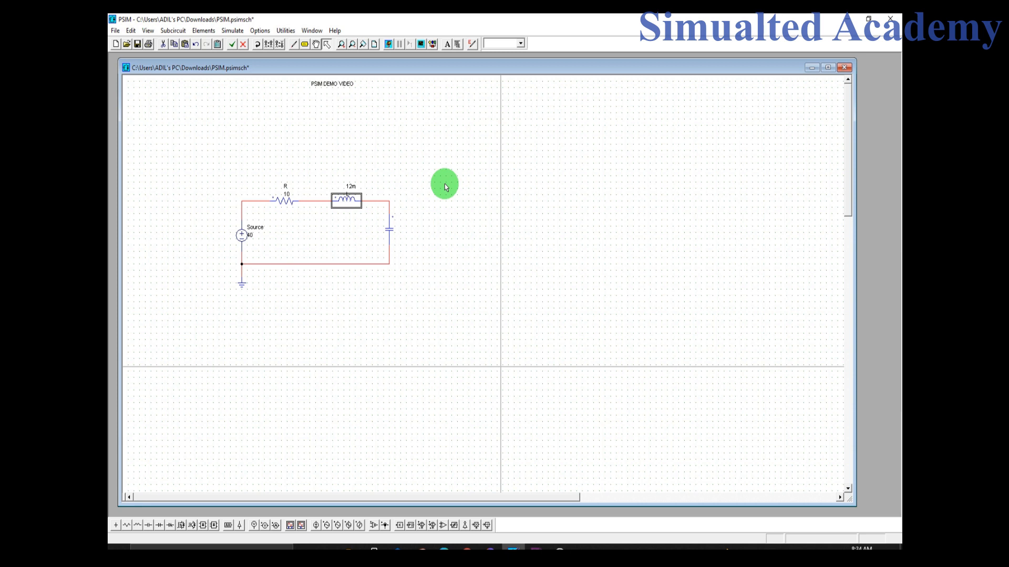
Rename the capacitor as C, set its capacitance to 6u, and display both the name and capacitance
left_click(389, 229)
double_click(389, 229)
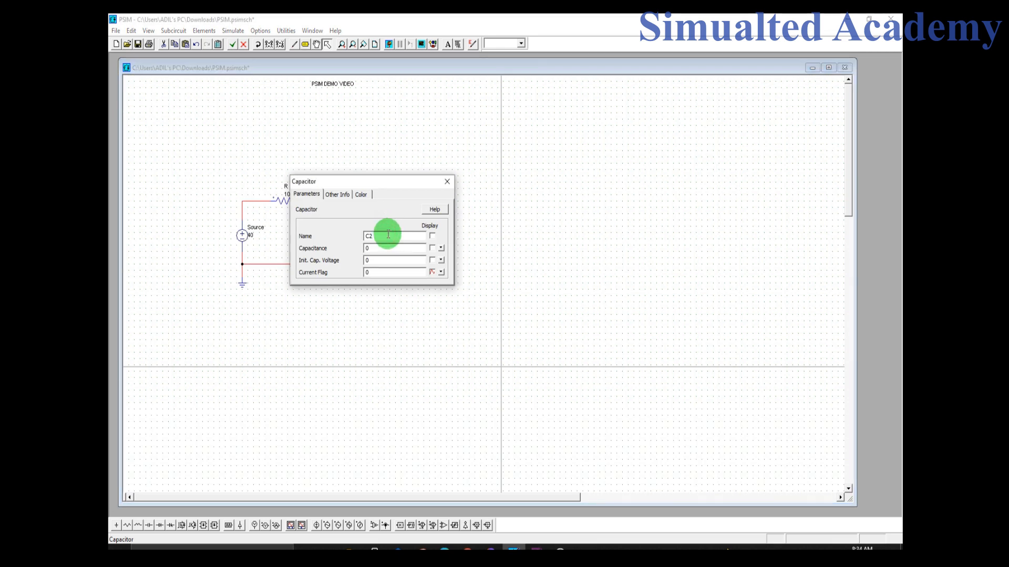
key("BackSpace")
double_click(386, 247)
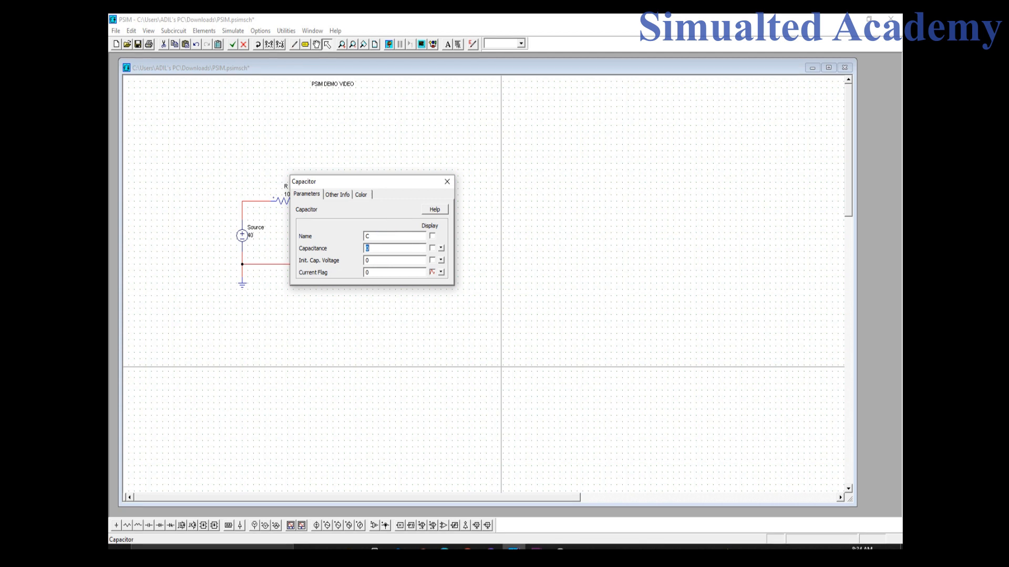
left_click(431, 235)
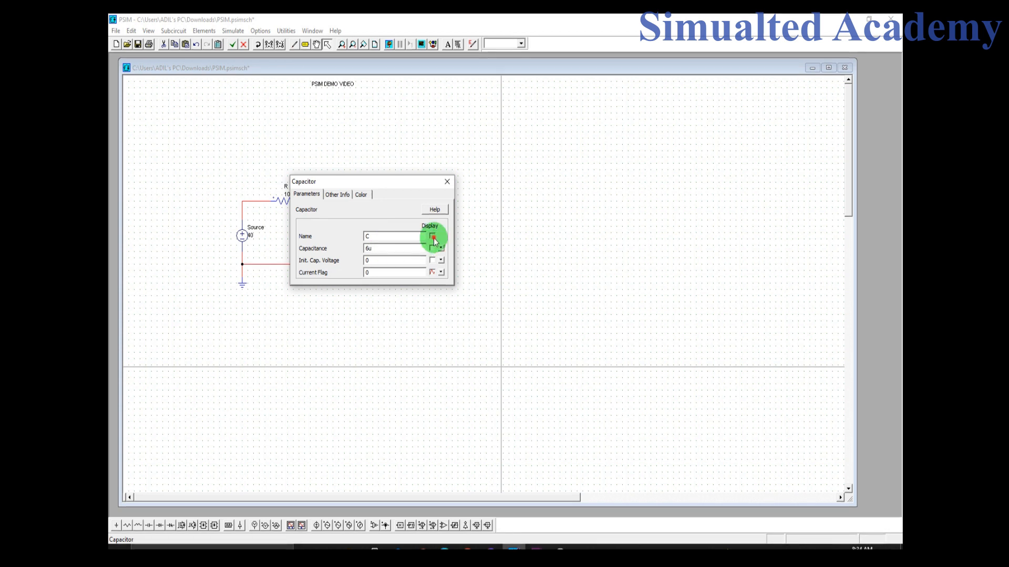
left_click(431, 248)
left_click(363, 196)
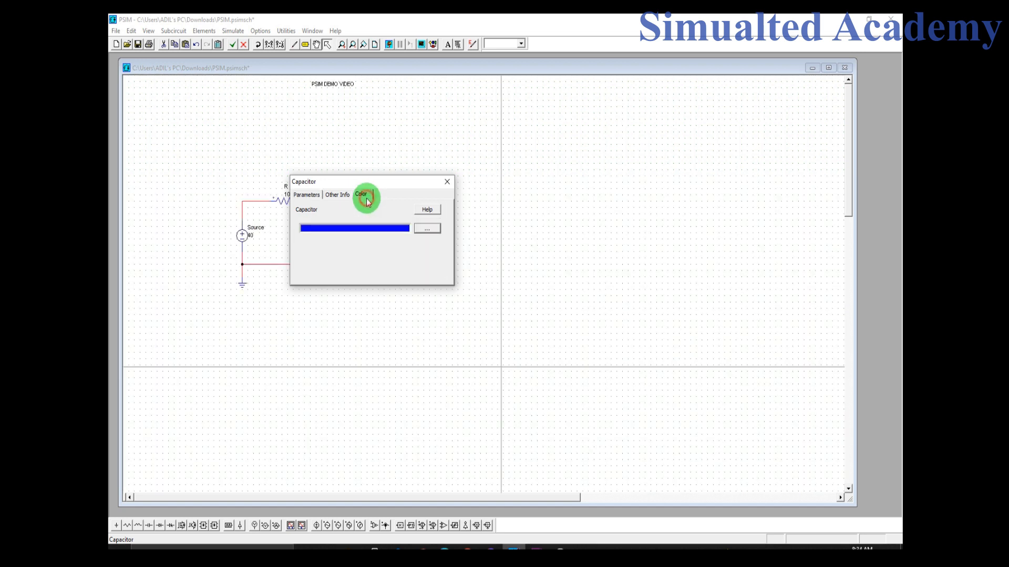
left_click(447, 182)
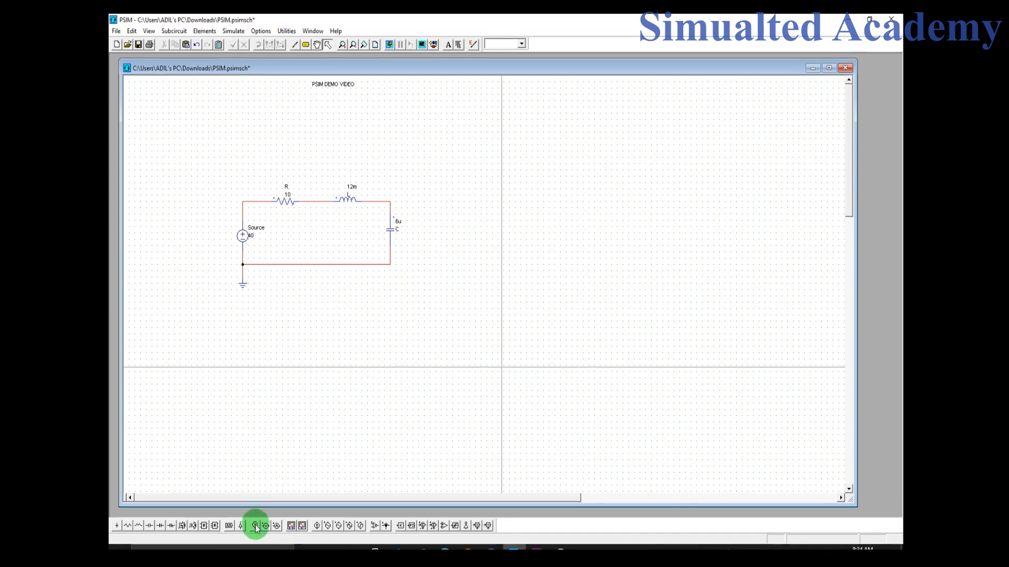
Place a current probe in series on the circuit's lower return wire, between the ground node and the capacitor
left_click(275, 526)
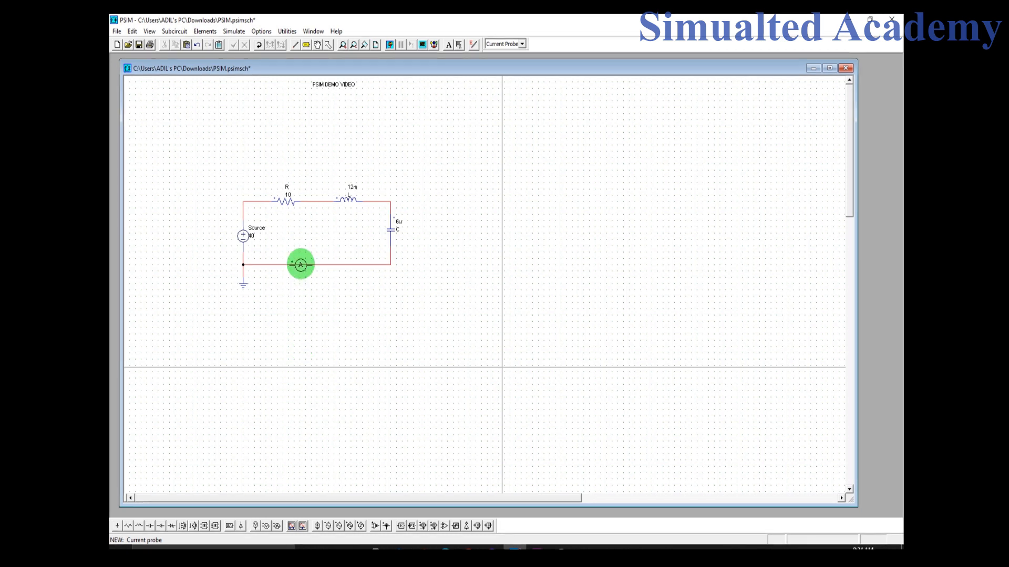
left_click(299, 264)
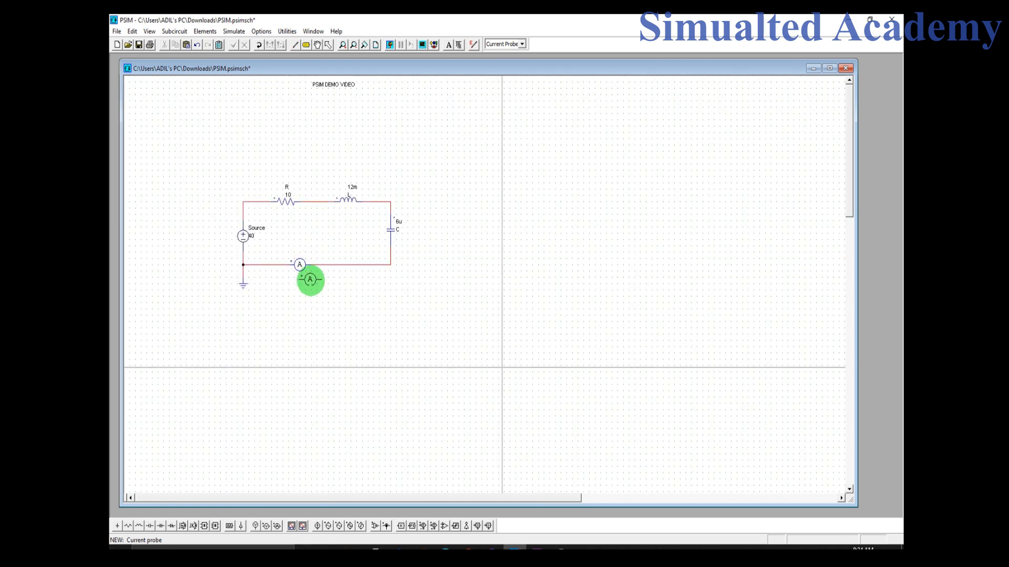
key("Escape")
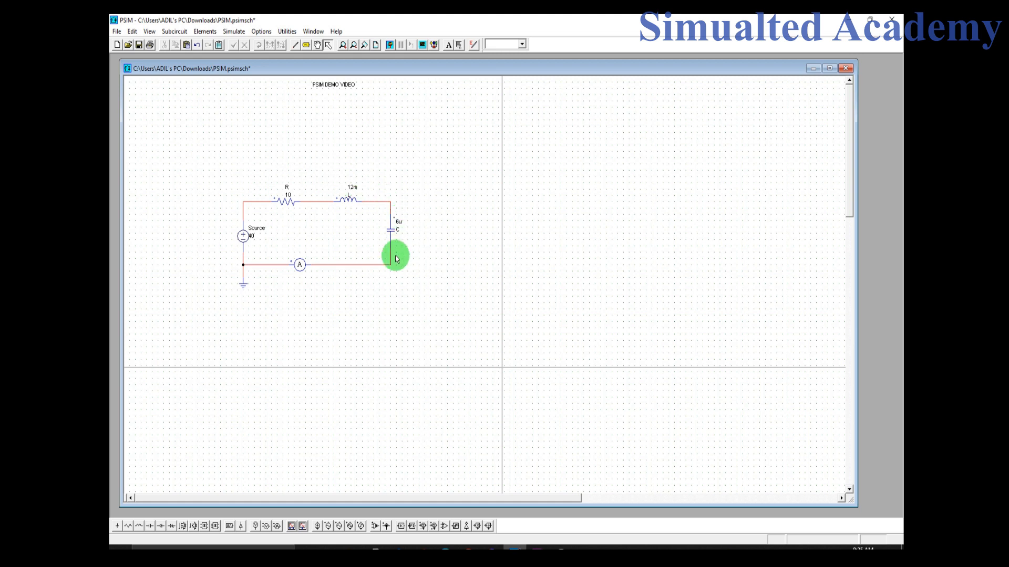
Rename the current probe as Idc and display its name on the schematic
double_click(299, 266)
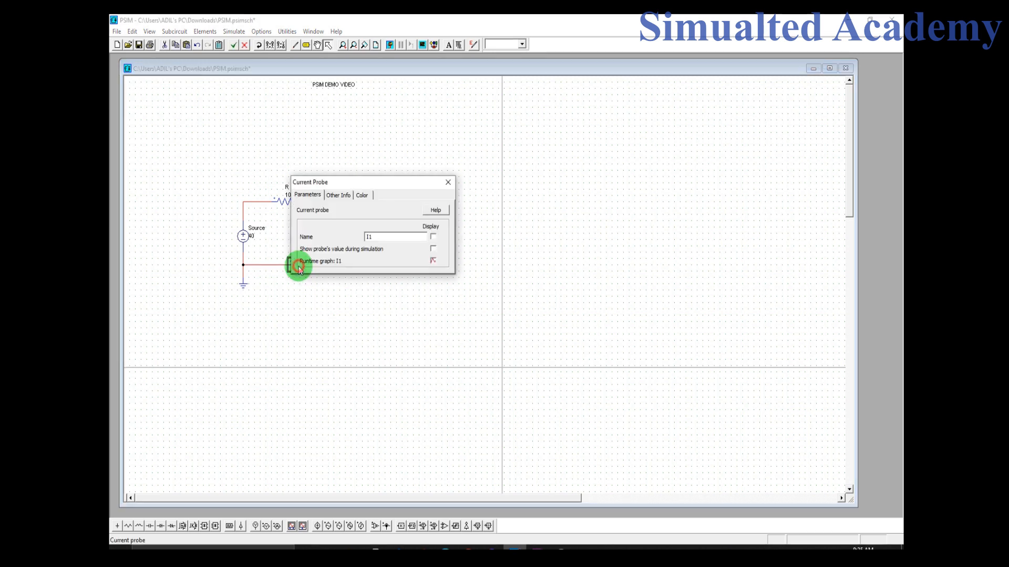
left_click(375, 236)
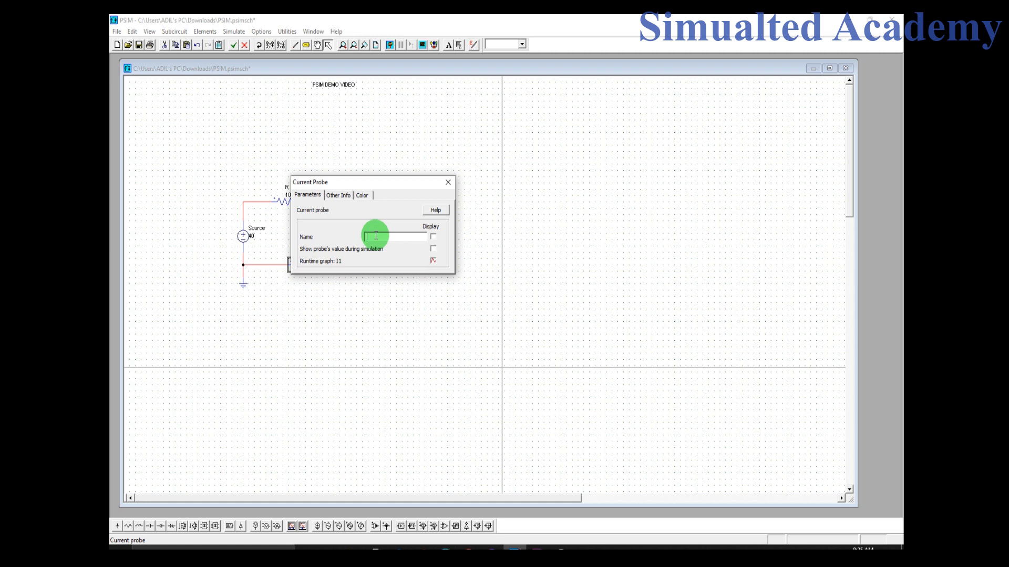
type("Idc")
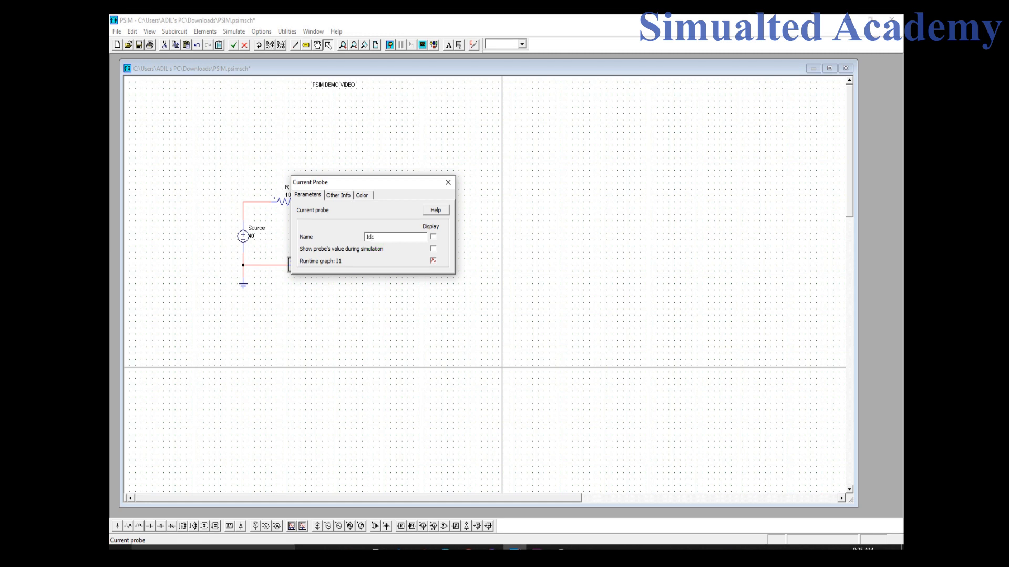
left_click(433, 236)
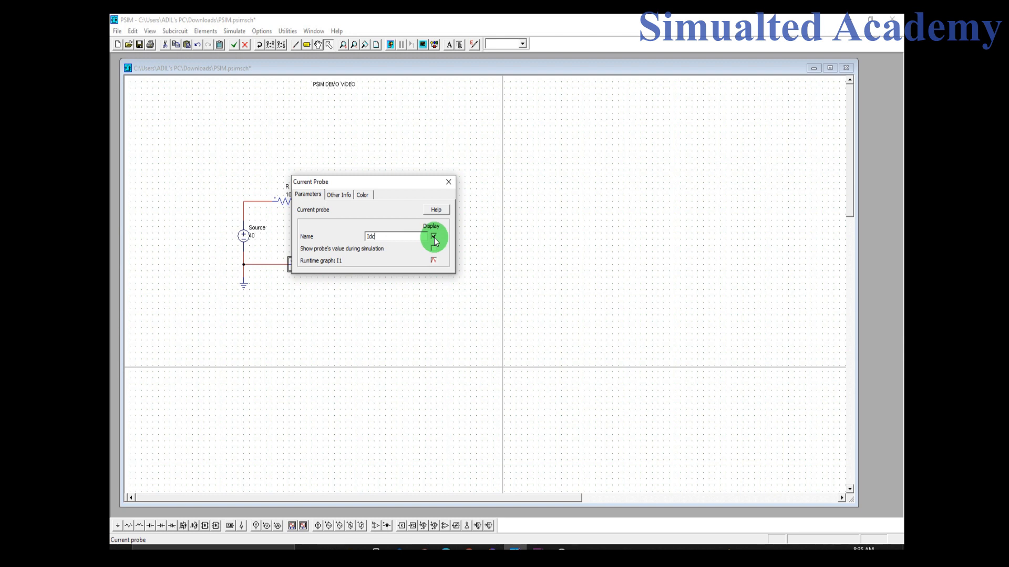
left_click(363, 195)
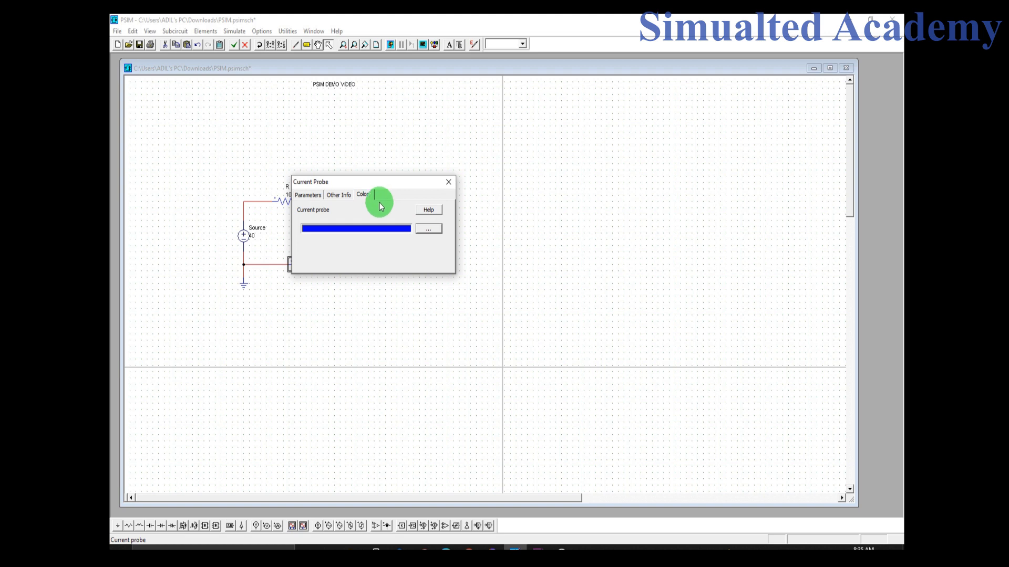
left_click(447, 183)
left_click(468, 271)
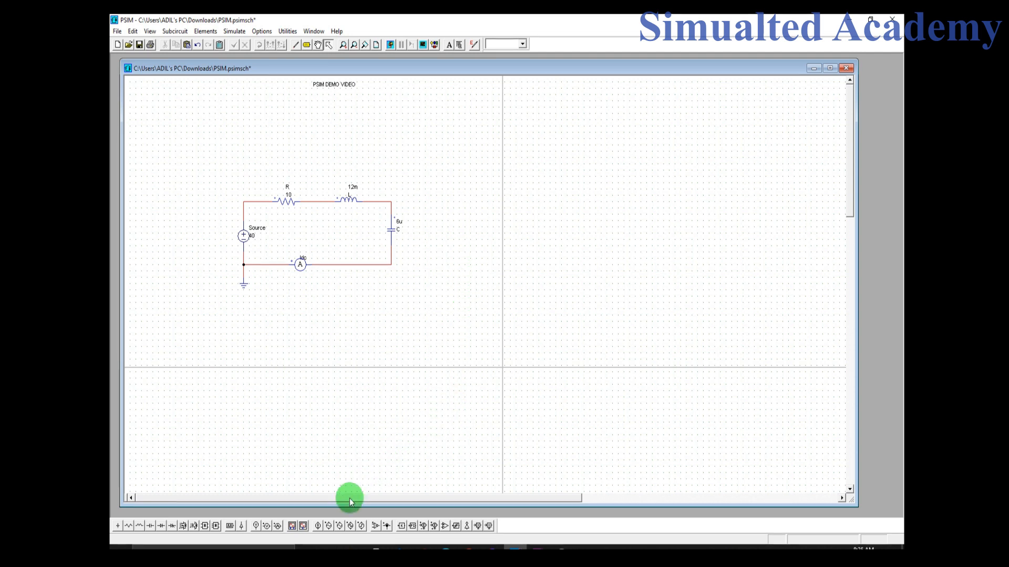
Place a node-to-ground voltage probe on the corner node between the inductor and the capacitor
left_click(255, 528)
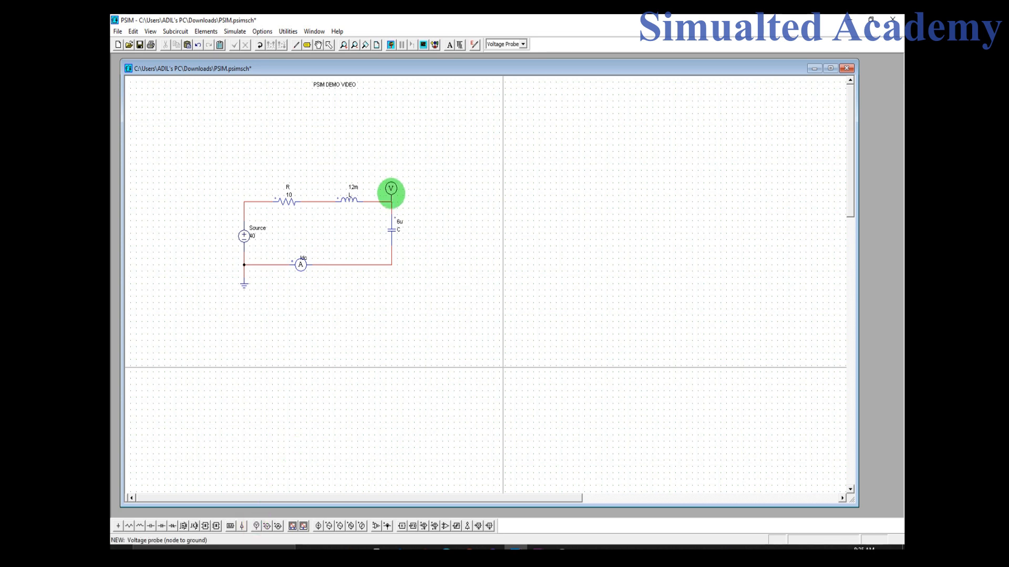
left_click(391, 189)
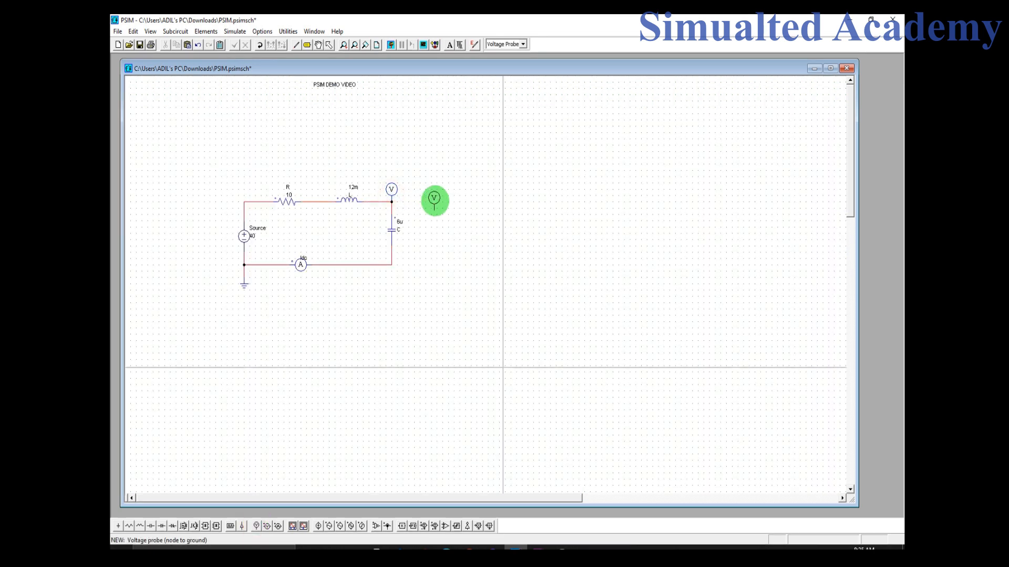
key("Escape")
Rename the node-to-ground voltage probe as VC and display its name on the schematic
left_click(391, 189)
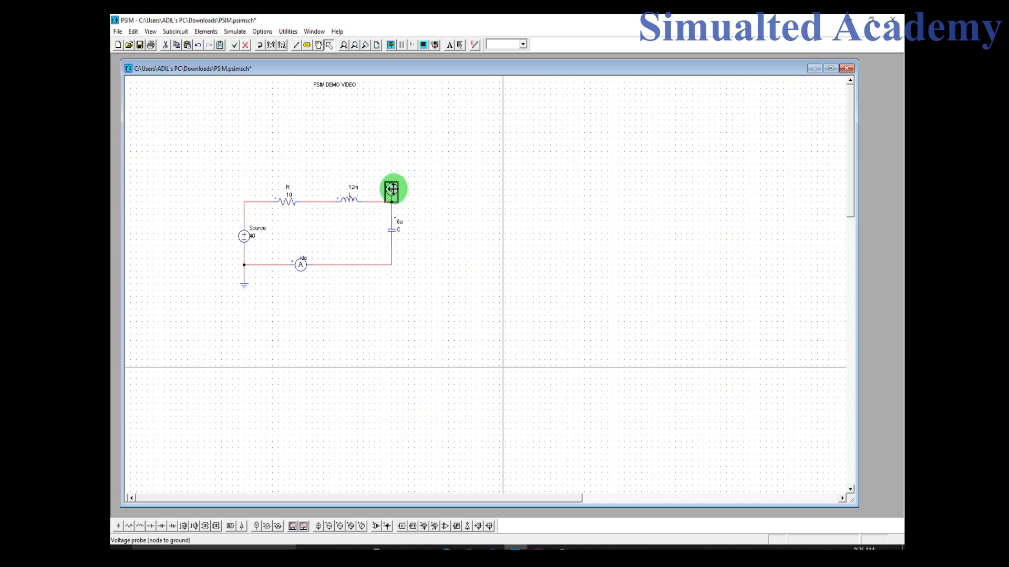
double_click(392, 189)
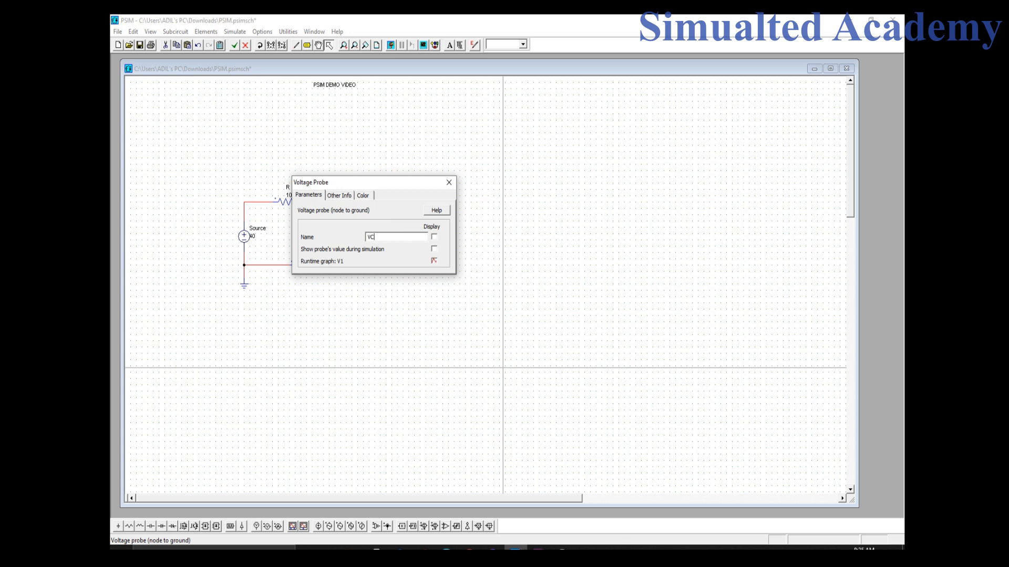
left_click(434, 237)
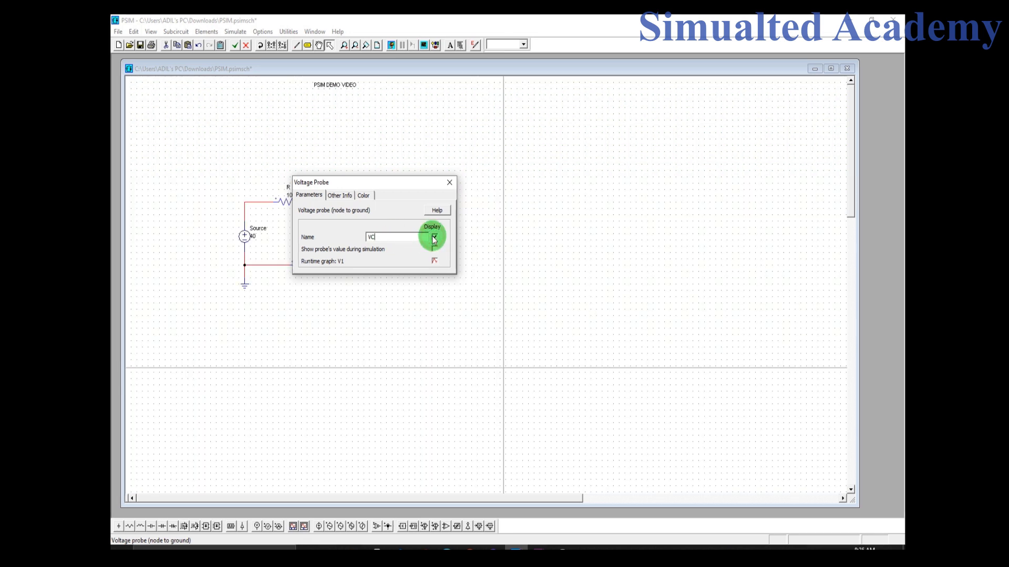
left_click(363, 195)
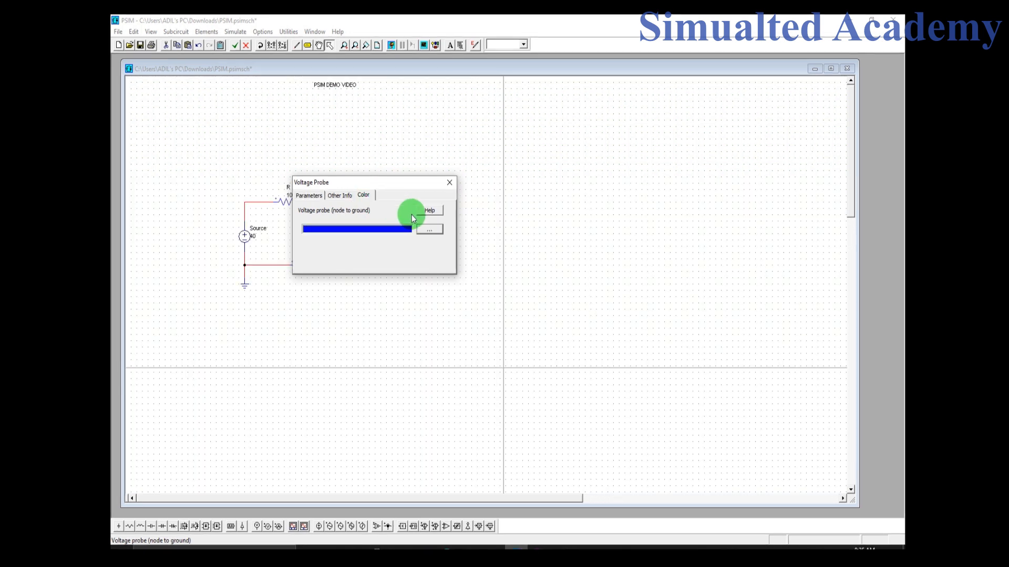
left_click(449, 183)
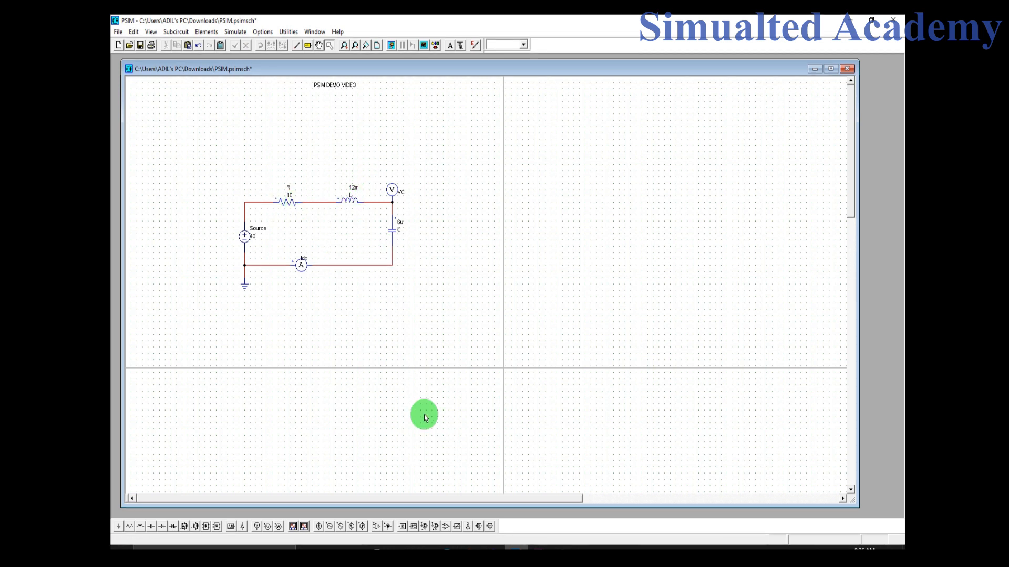
Place a two-node voltage probe above the inductor and wire its terminals in parallel across the inductor
left_click(267, 526)
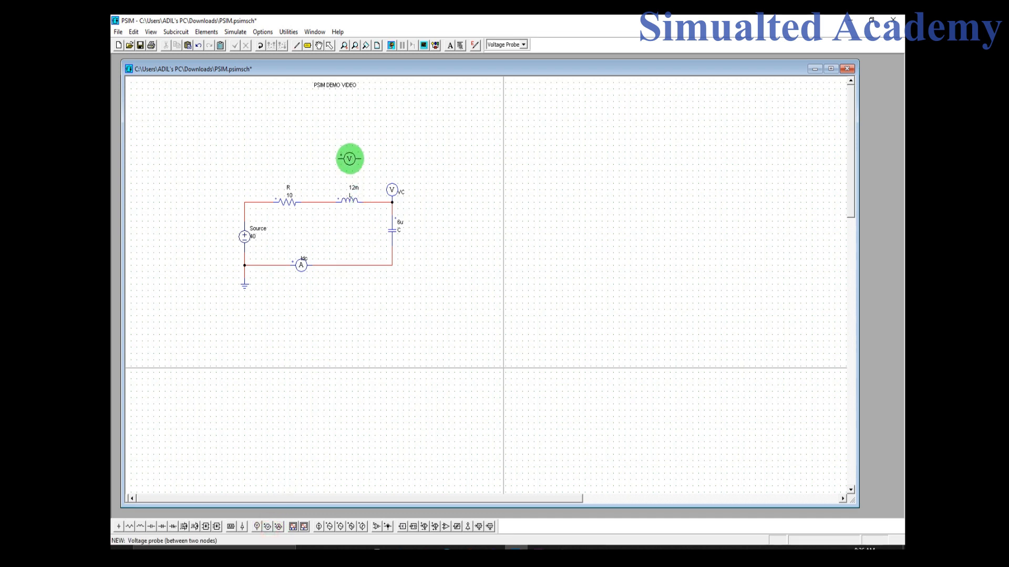
left_click(352, 161)
key("Escape")
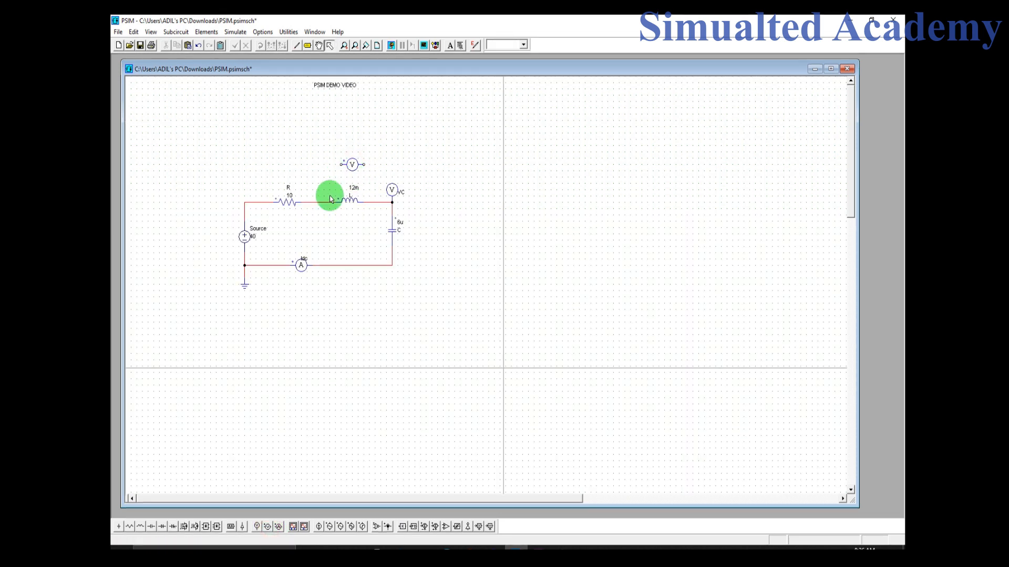
left_click(297, 46)
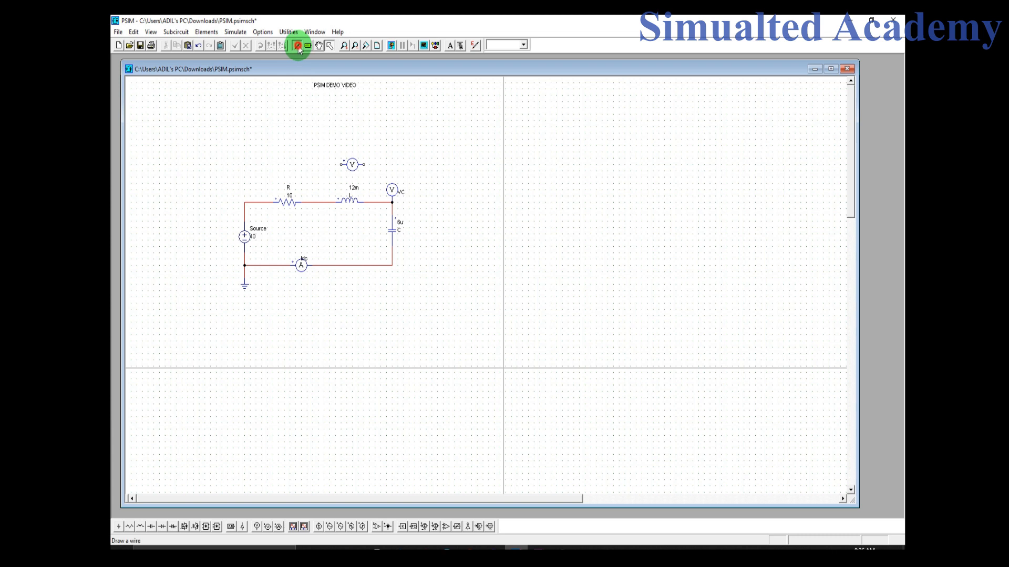
left_click(329, 165)
left_click_drag(330, 165, 331, 202)
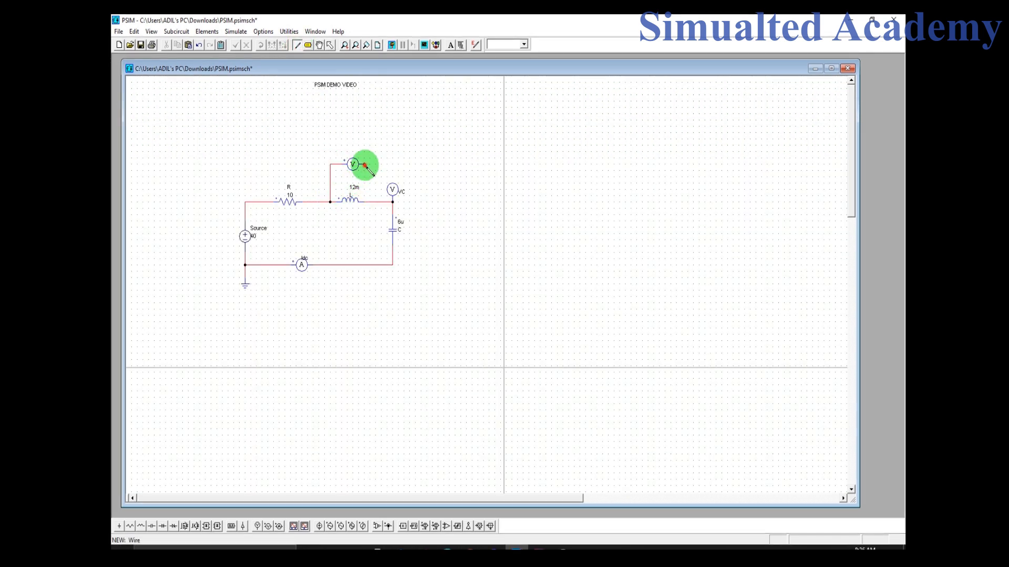
left_click_drag(364, 165, 372, 203)
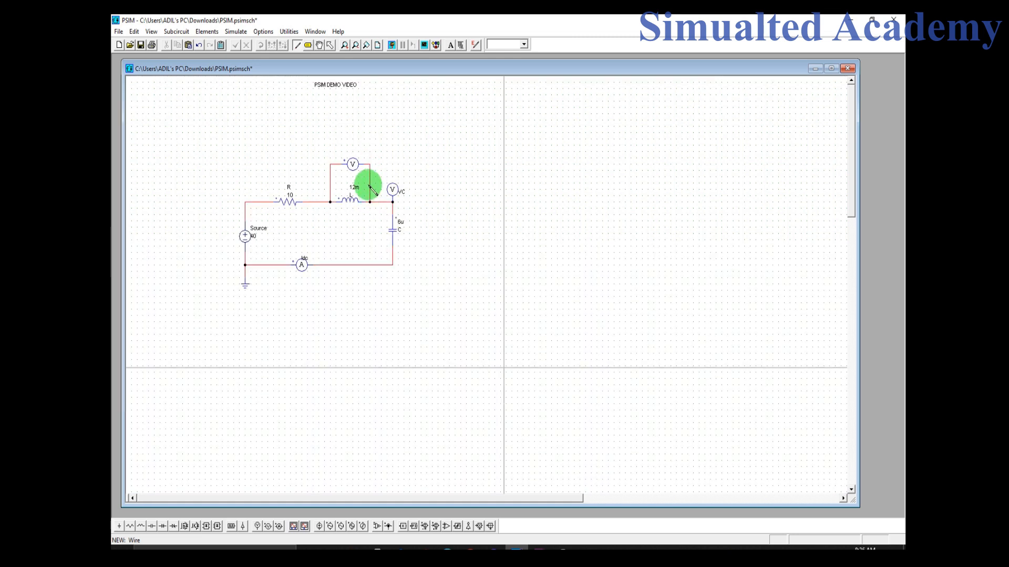
key("Escape")
Rename the voltage probe across the inductor as VL and display its name on the schematic
double_click(355, 165)
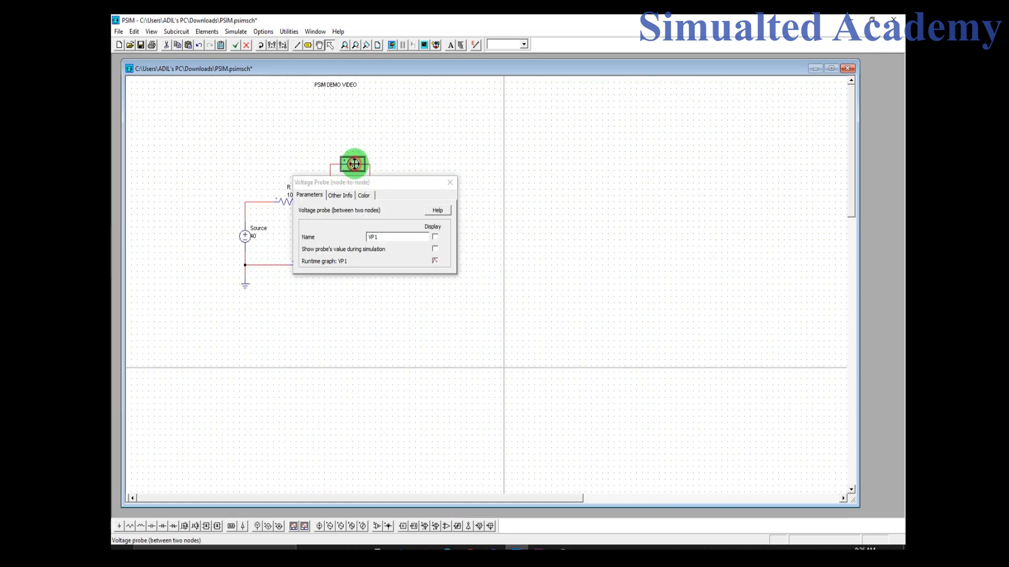
left_click(382, 238)
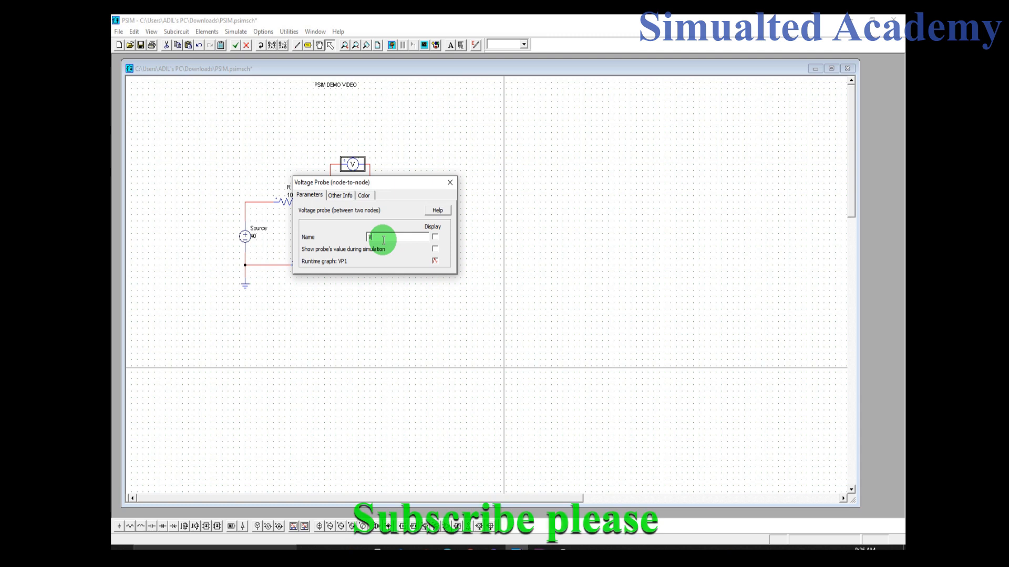
key("BackSpace")
key("BackSpace")
type("L")
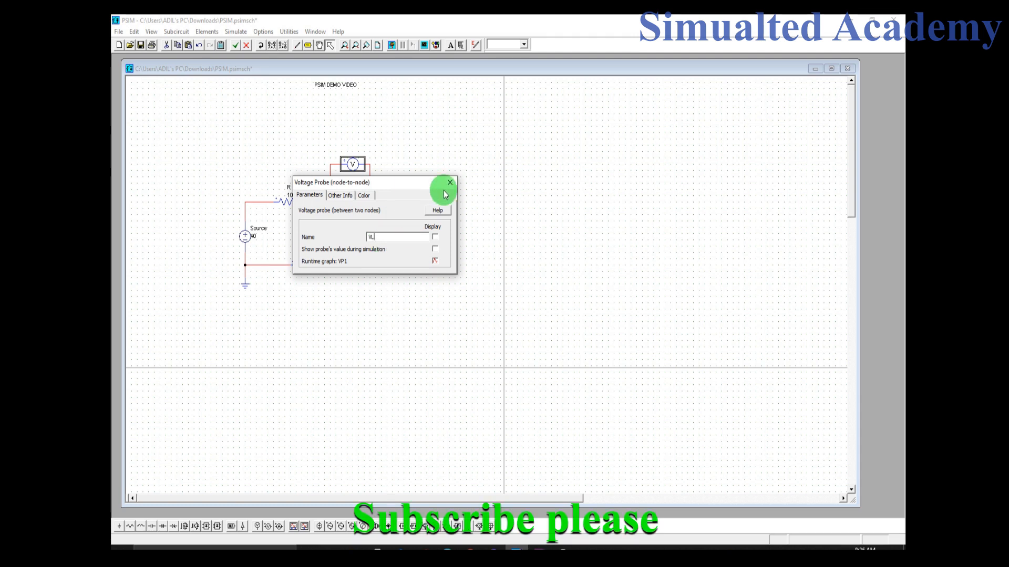
left_click(435, 237)
left_click(449, 182)
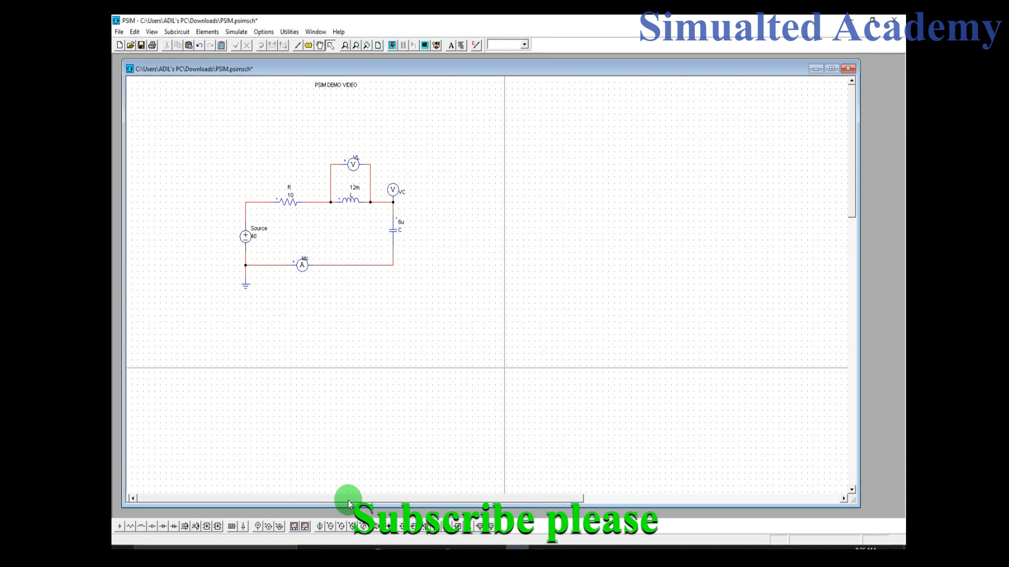
Place a Simulation Control element in the empty area above the circuit, near the schematic's title
left_click(240, 36)
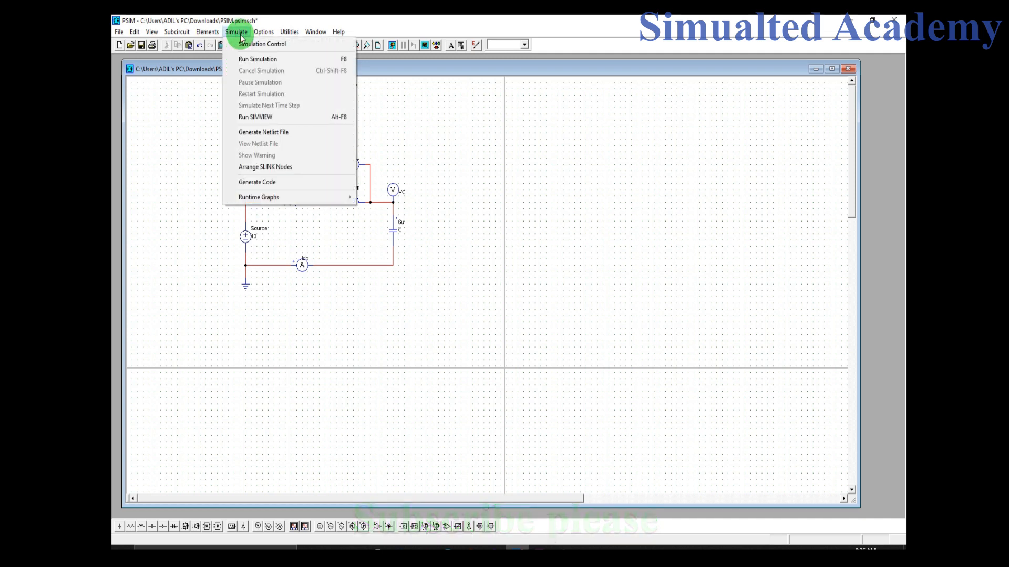
left_click(250, 45)
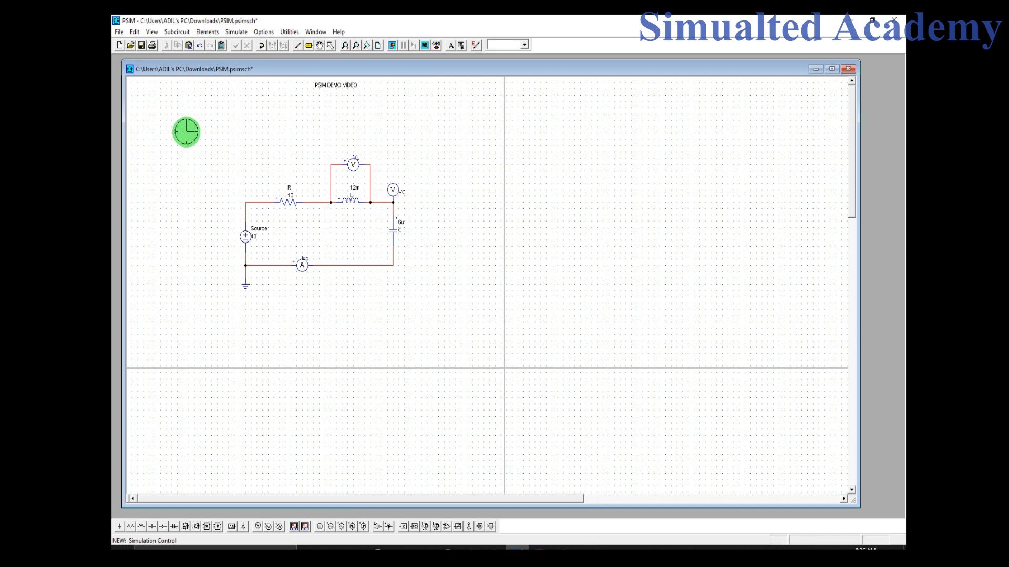
left_click(186, 131)
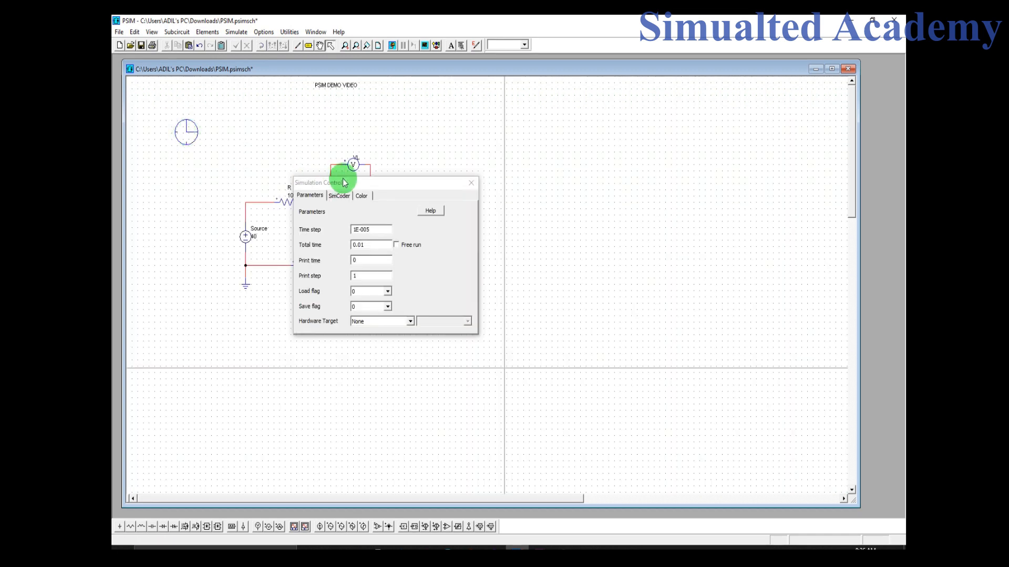
Set the simulation's time step to 0.1E-005 and its total time to 0.1
left_click_drag(347, 187, 285, 164)
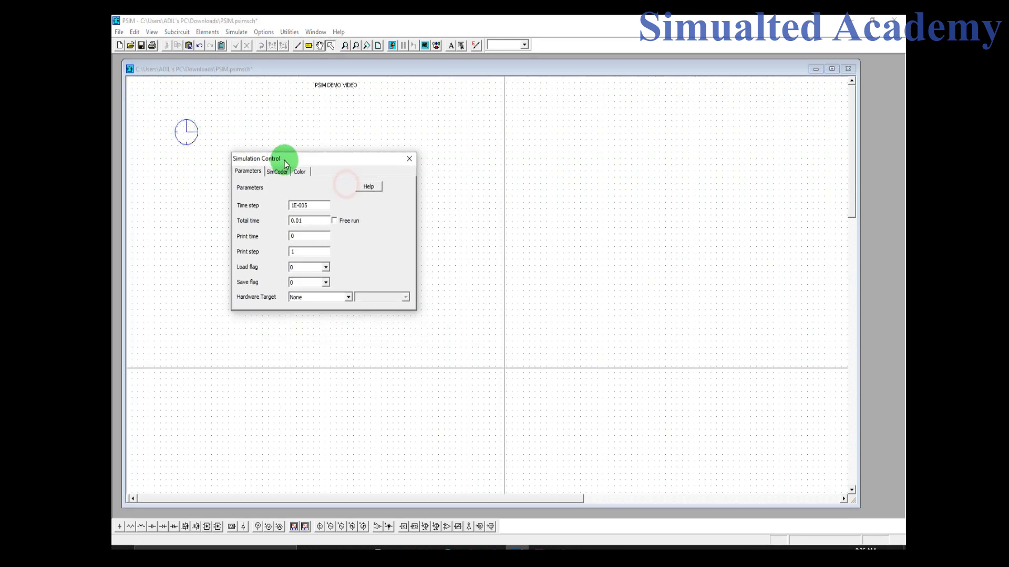
left_click(295, 205)
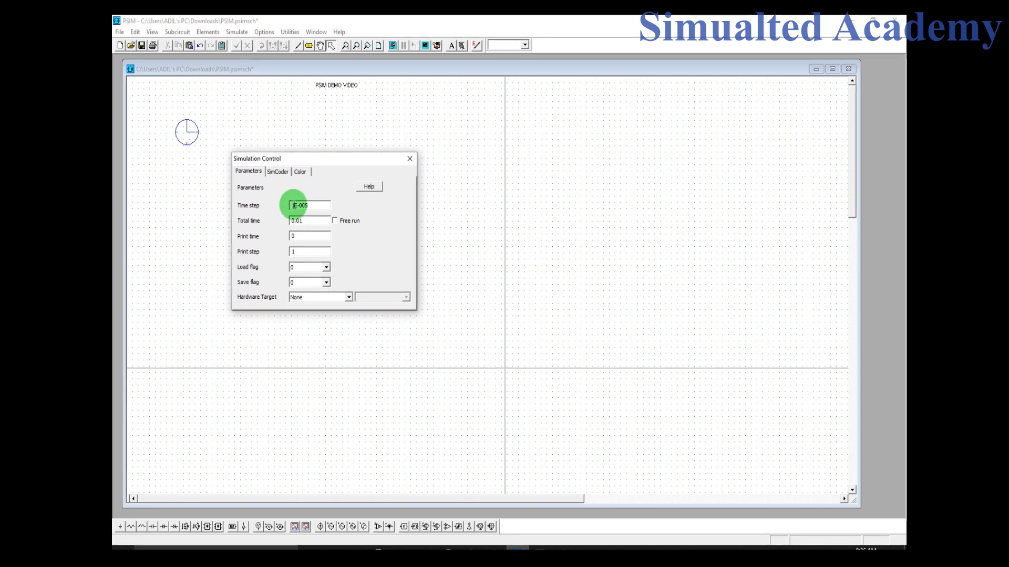
type("0.")
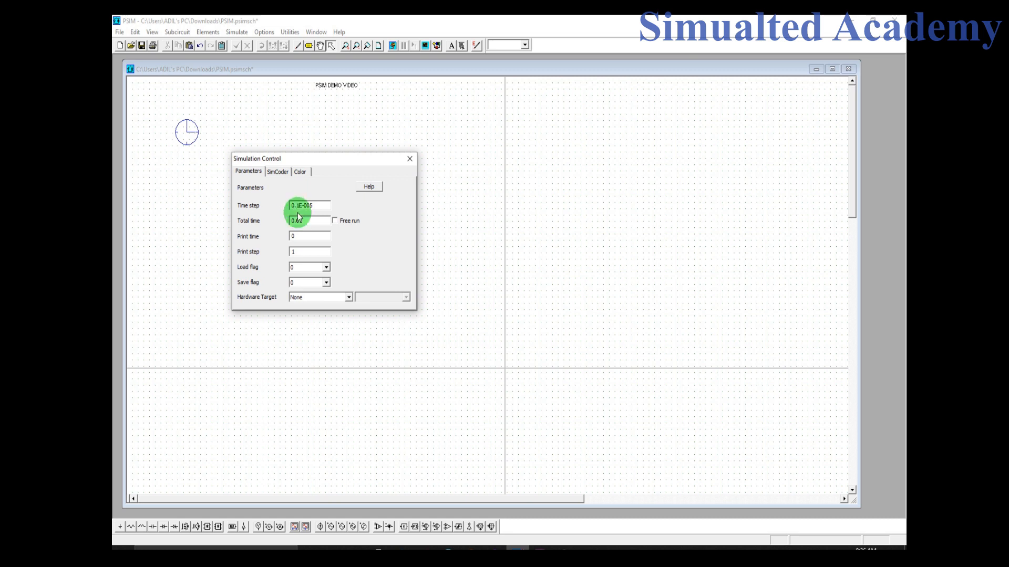
left_click(301, 222)
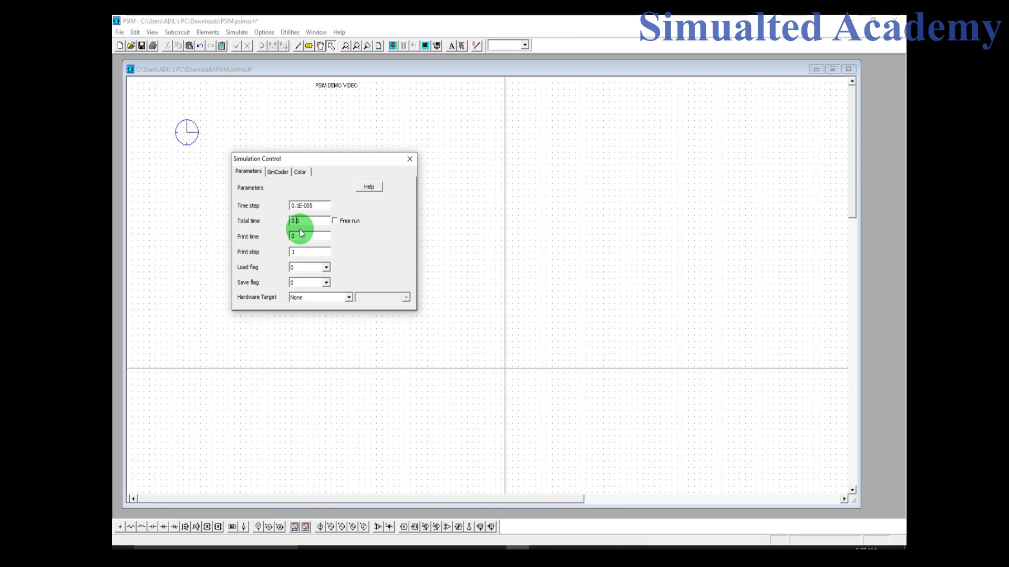
Change the Simulation Control element's color to green, check its SimCoder comments, and close its settings
left_click(298, 175)
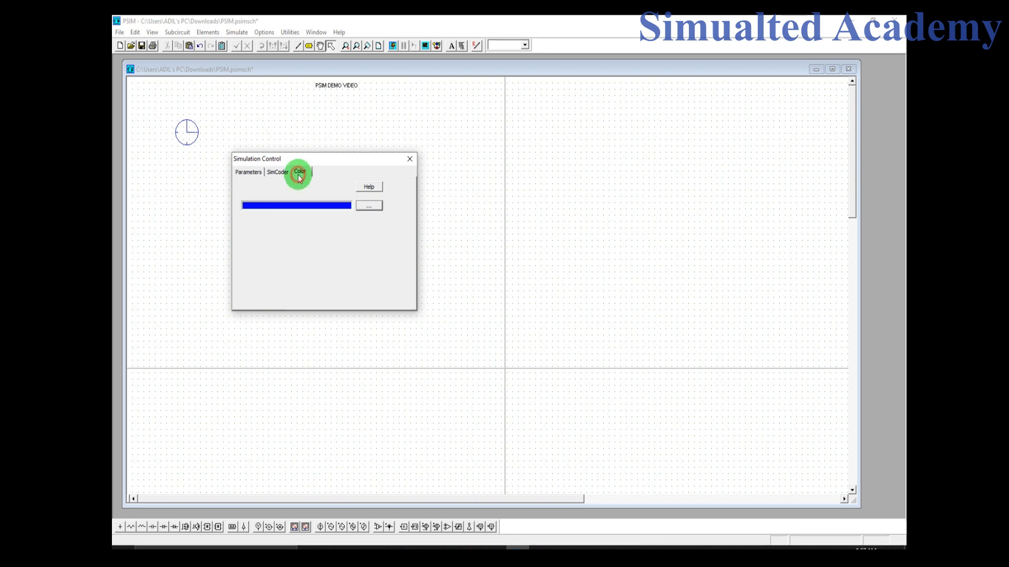
left_click(369, 206)
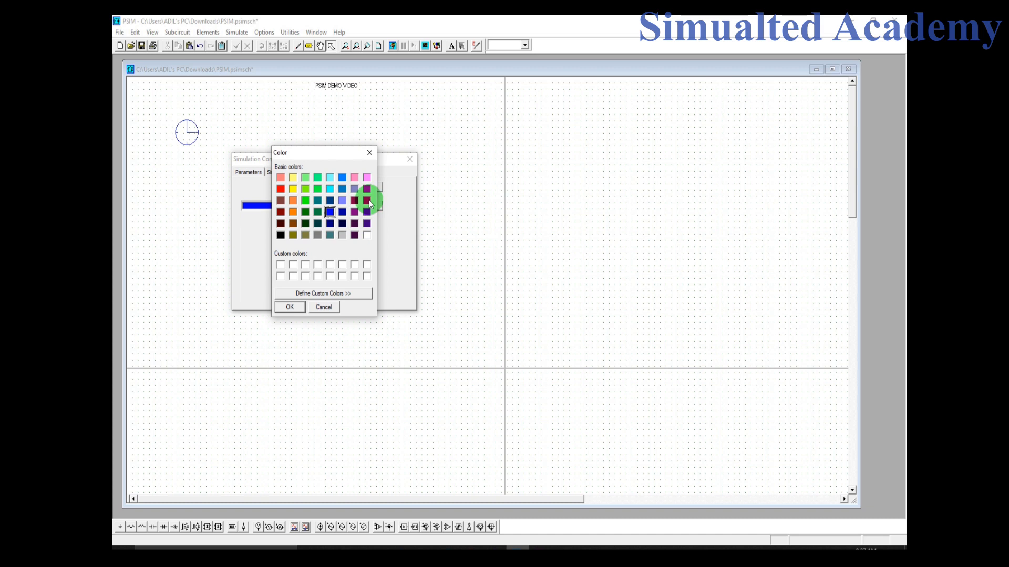
left_click(306, 200)
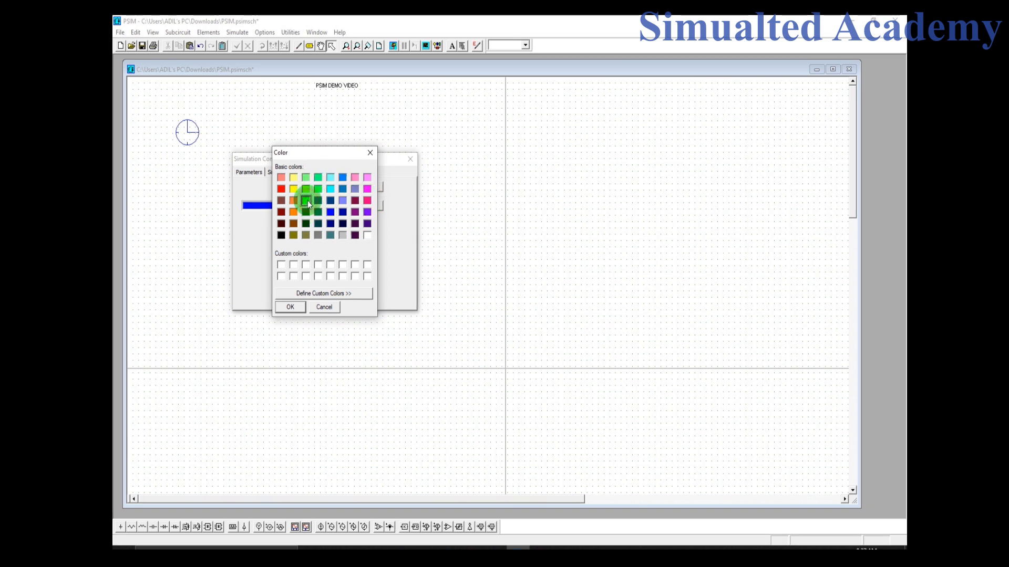
left_click(290, 307)
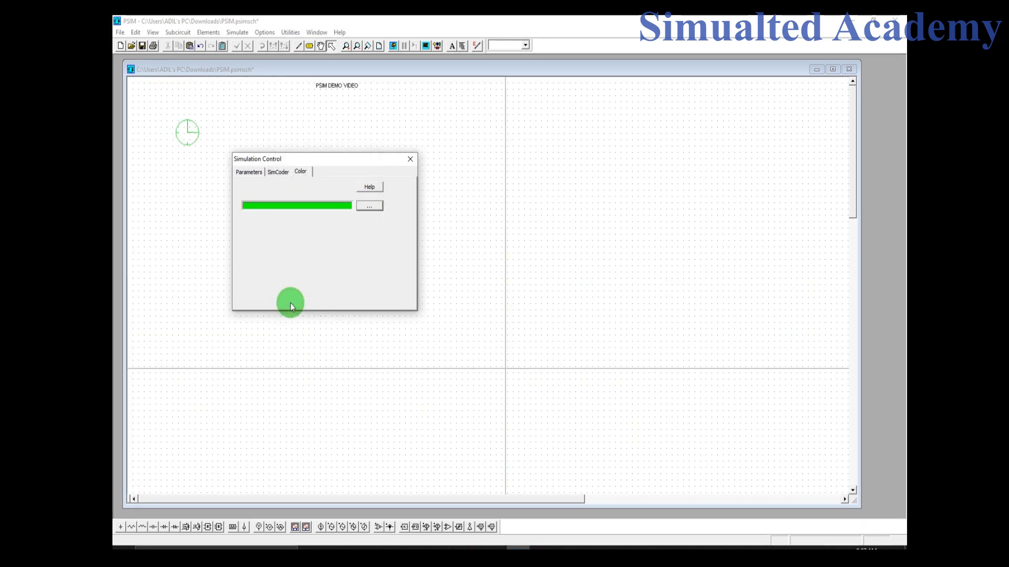
left_click(279, 171)
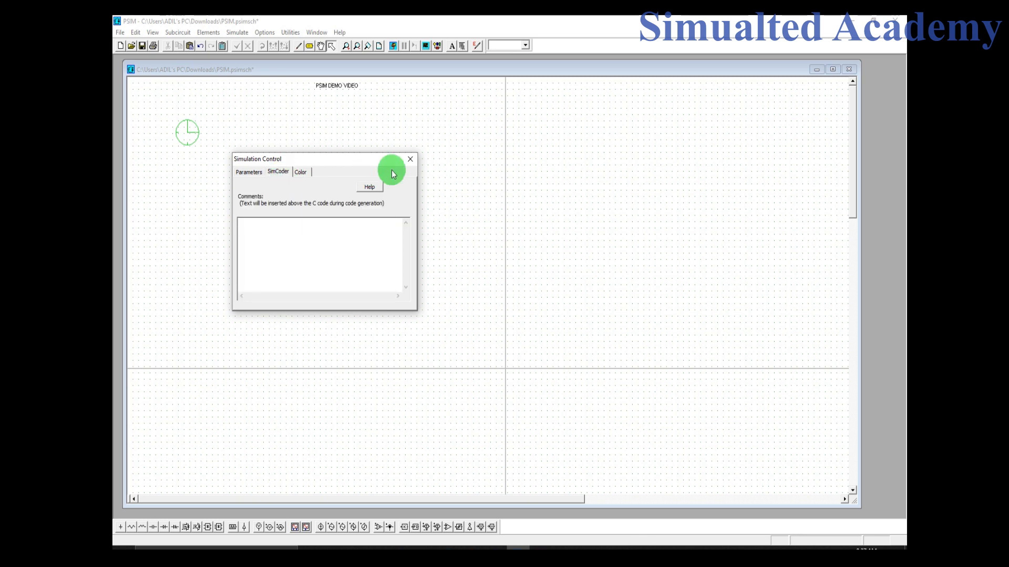
left_click(411, 159)
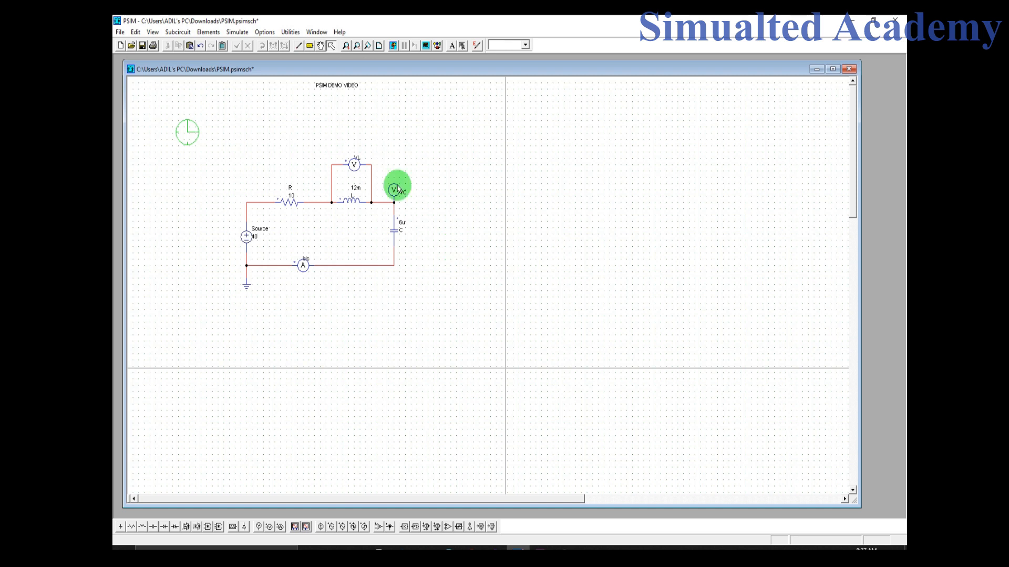
Run the simulation of the RLC circuit to obtain its waveforms in Simview
left_click(238, 32)
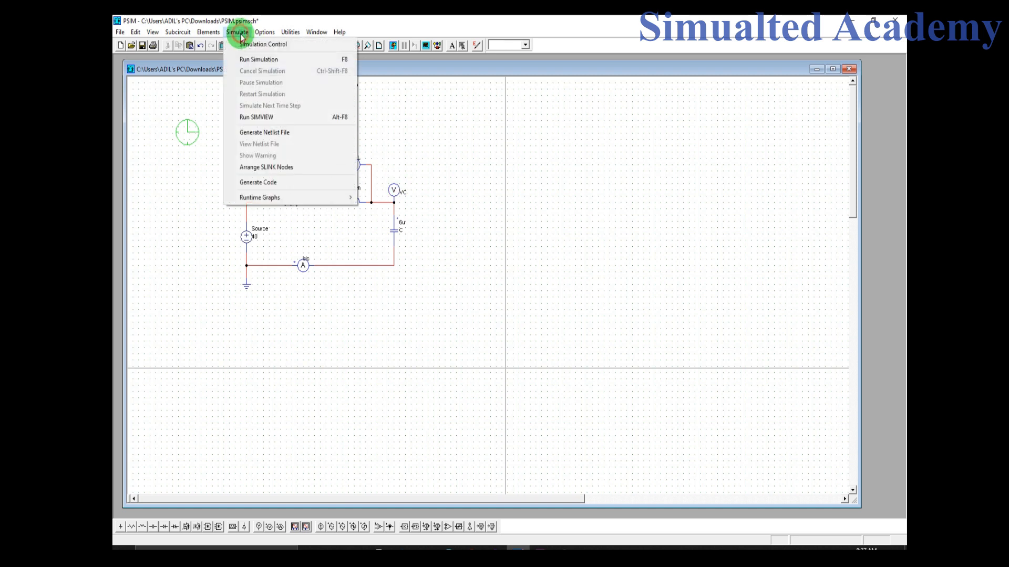
left_click(265, 61)
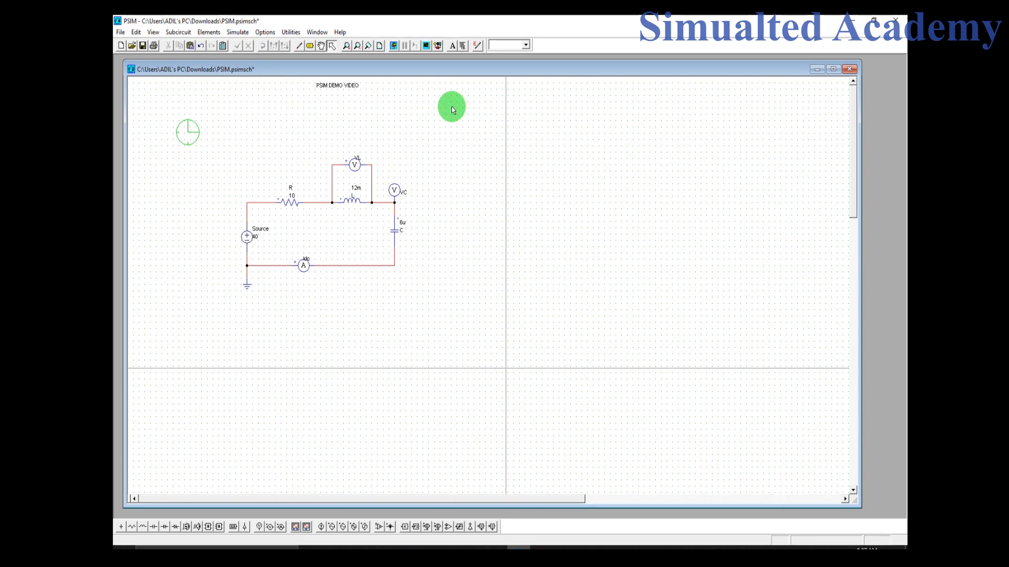
left_click(395, 47)
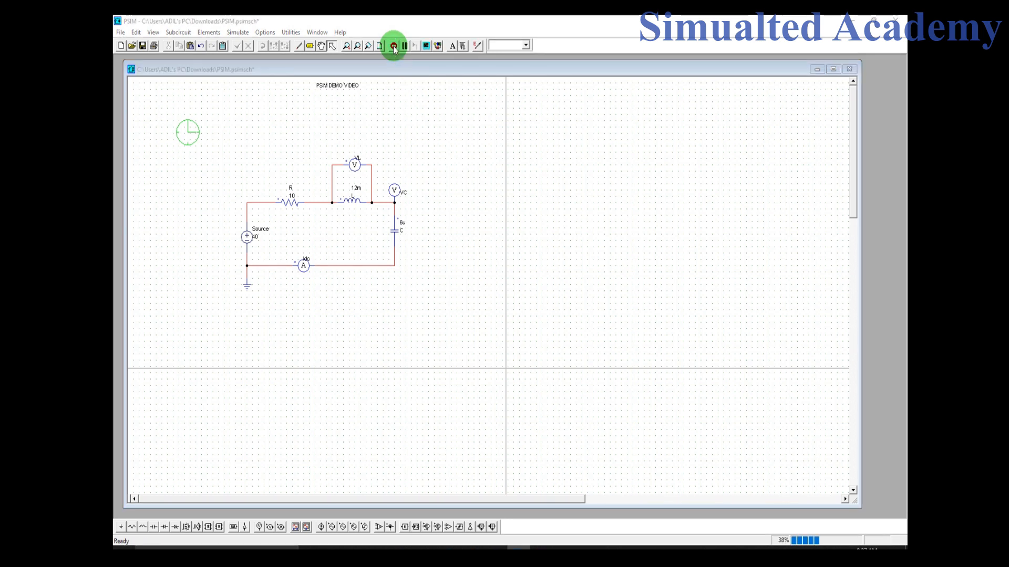
left_click(400, 103)
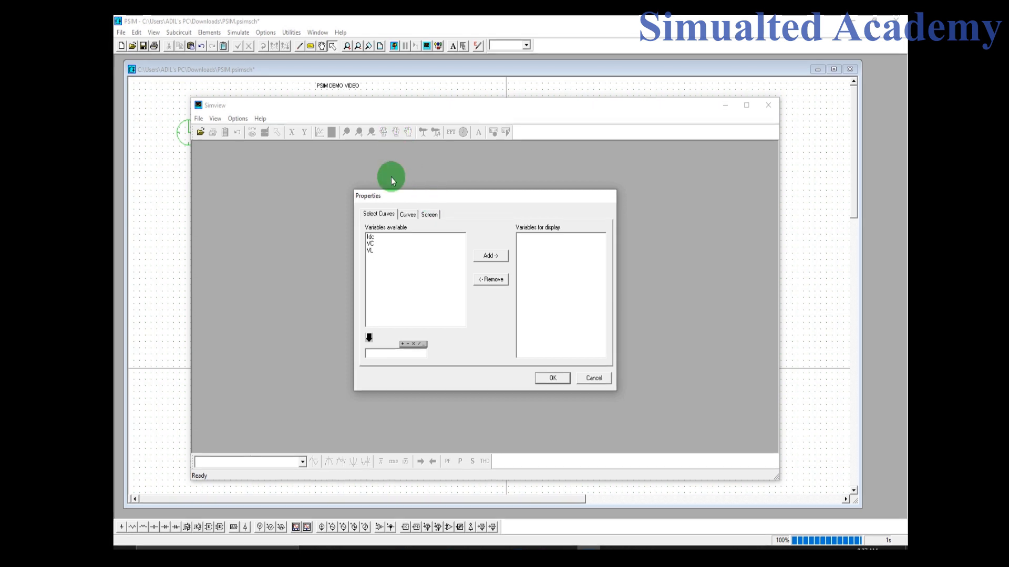
left_click(374, 239)
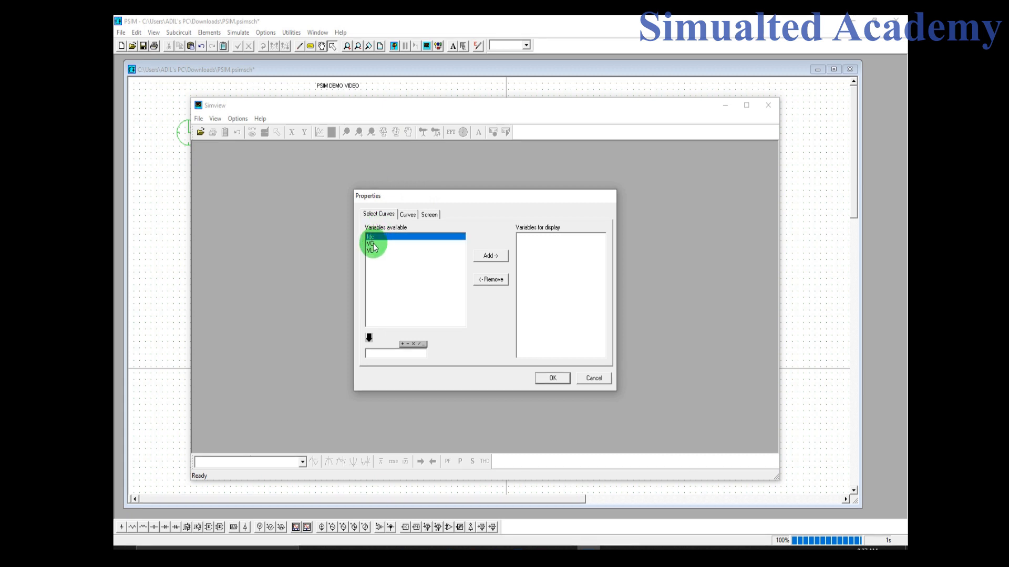
left_click(373, 244, "shift")
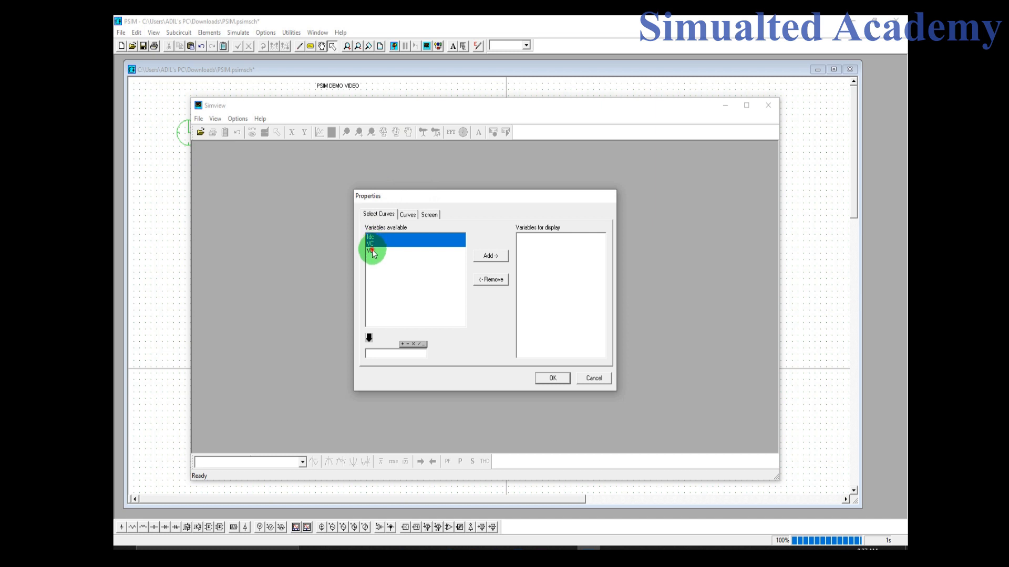
left_click(372, 250, "shift")
left_click(373, 251)
left_click(372, 244)
left_click(371, 237)
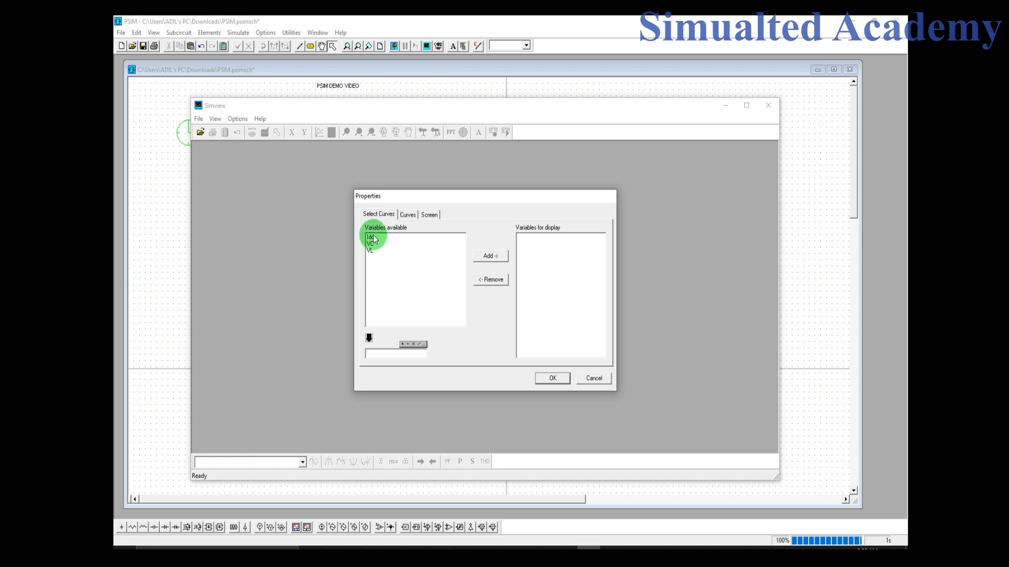
Plot only the Idc variable and maximize both the Simview window and its graph
left_click(373, 237)
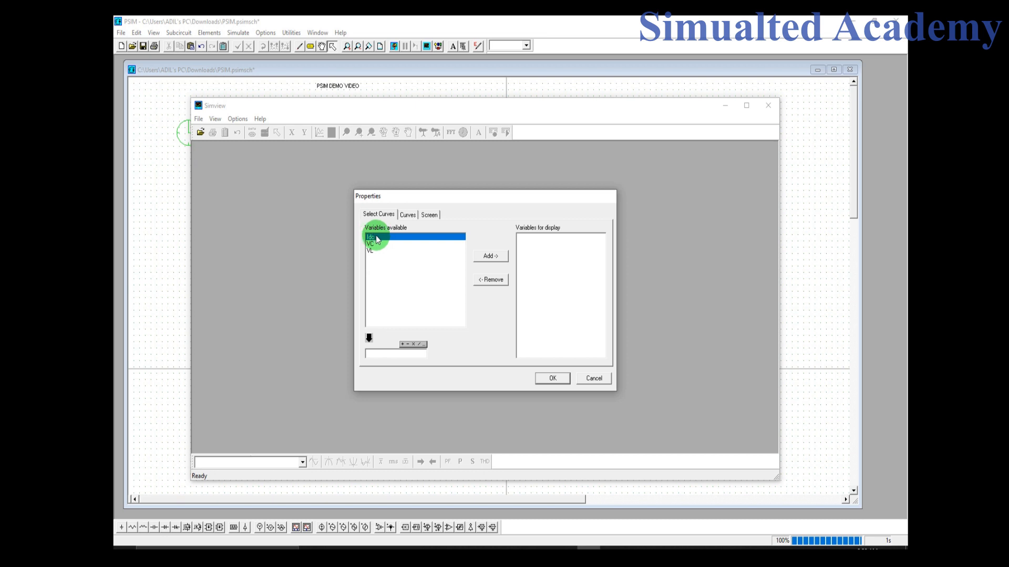
left_click(493, 256)
left_click(553, 378)
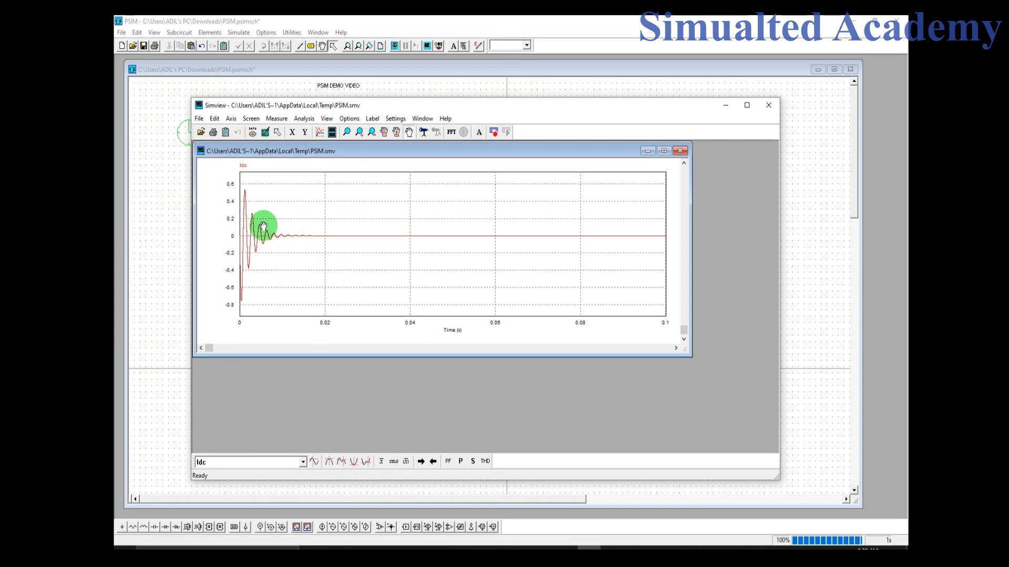
left_click(747, 105)
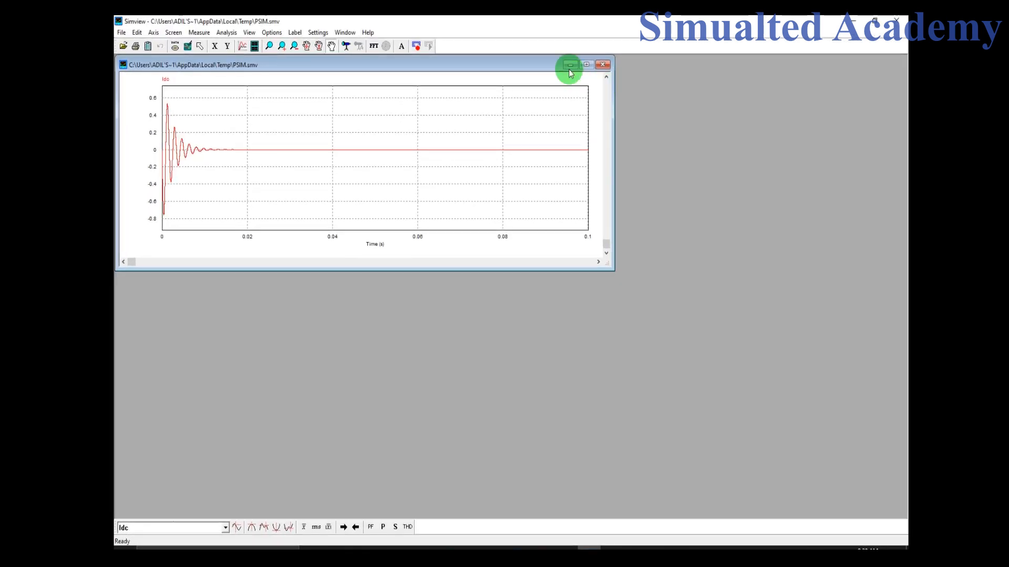
left_click(585, 66)
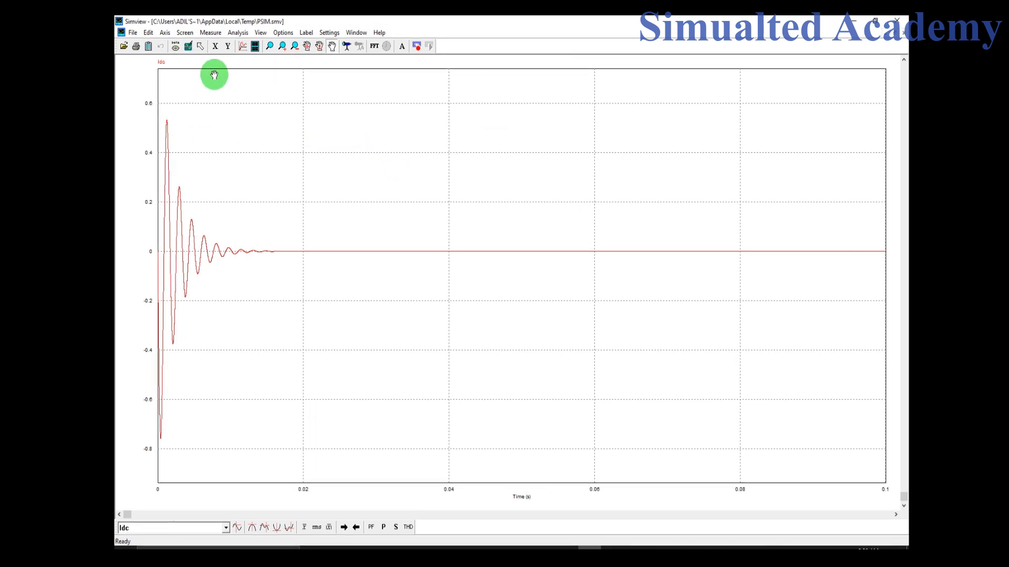
left_click(243, 47)
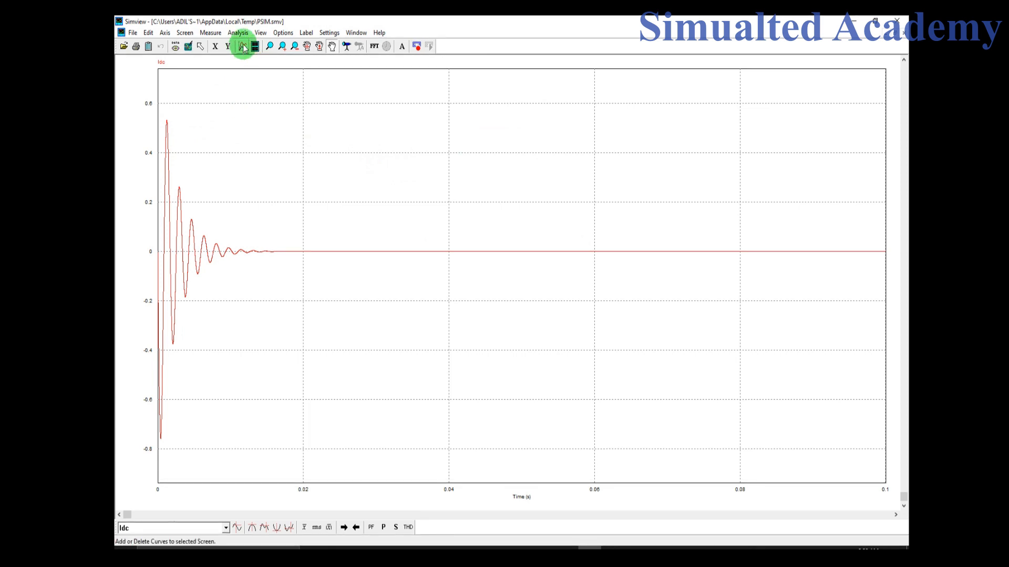
right_click(269, 130)
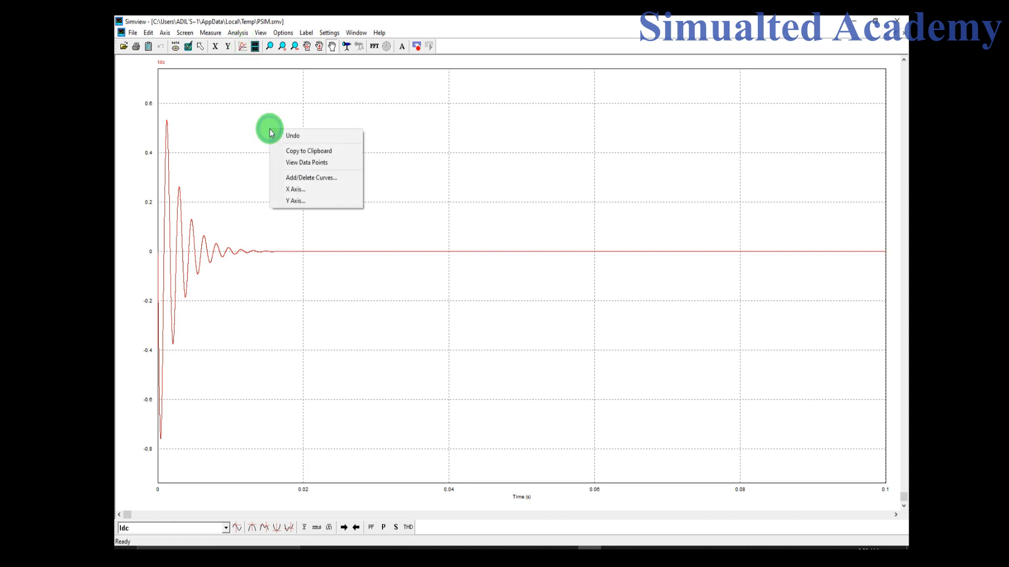
left_click(311, 177)
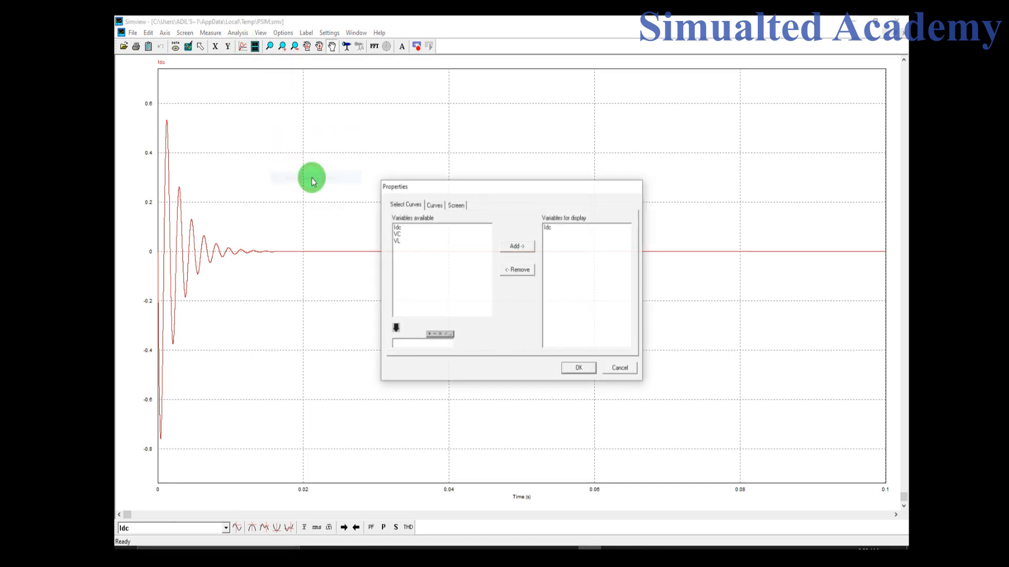
left_click(397, 235)
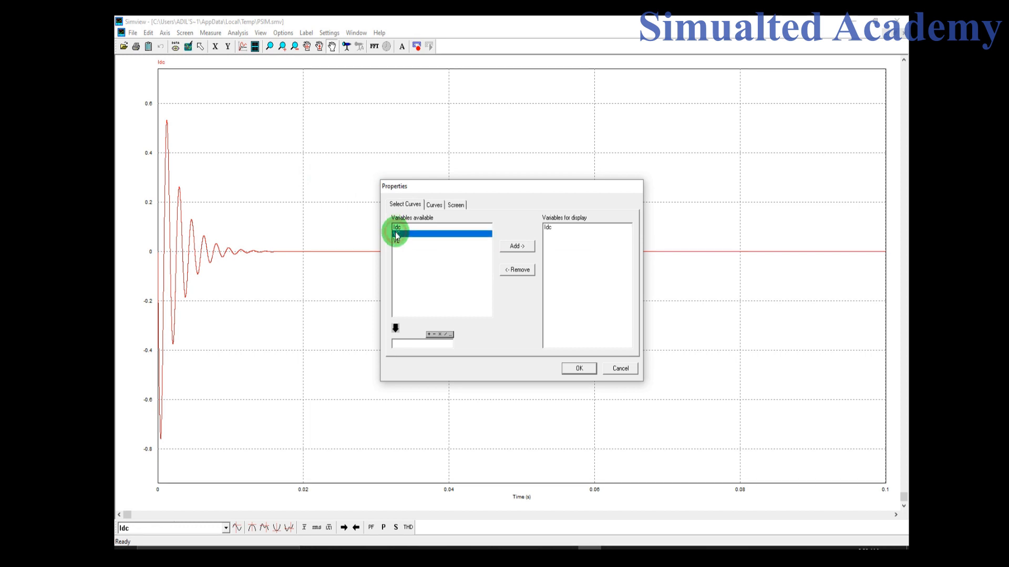
left_click(397, 241)
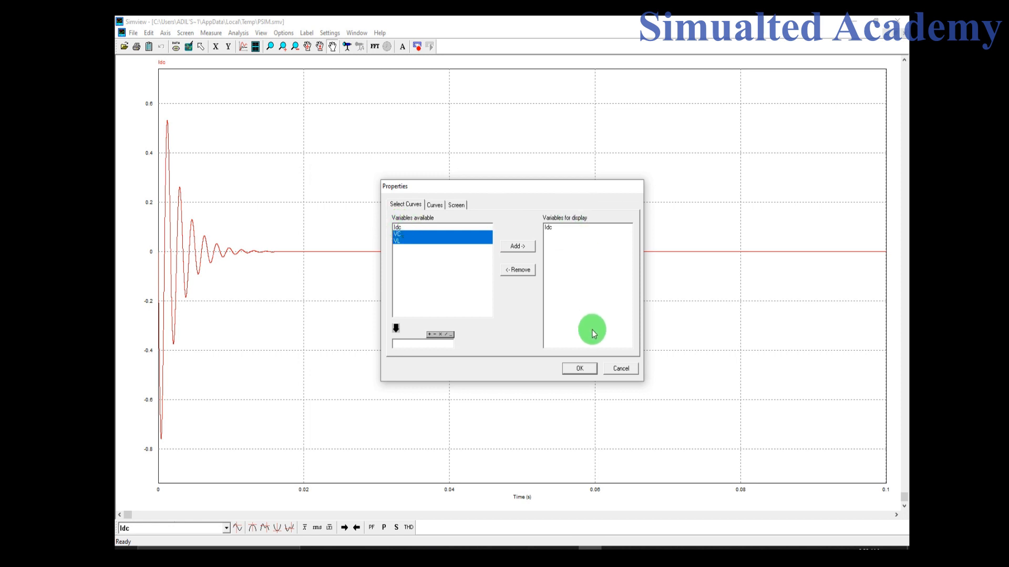
left_click(619, 368)
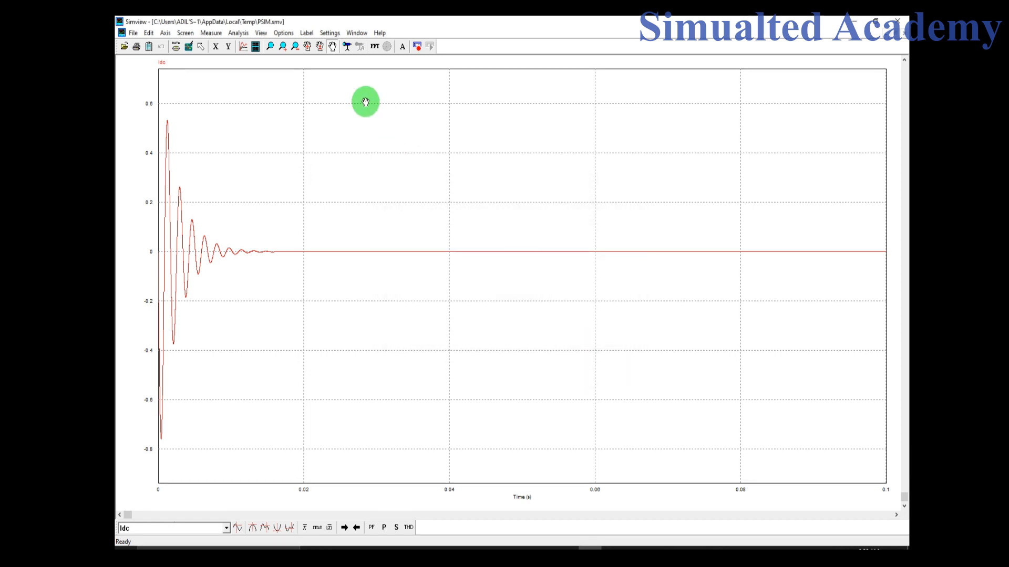
Add a second graph screen below the Idc plot and choose VC as its variable
left_click(255, 48)
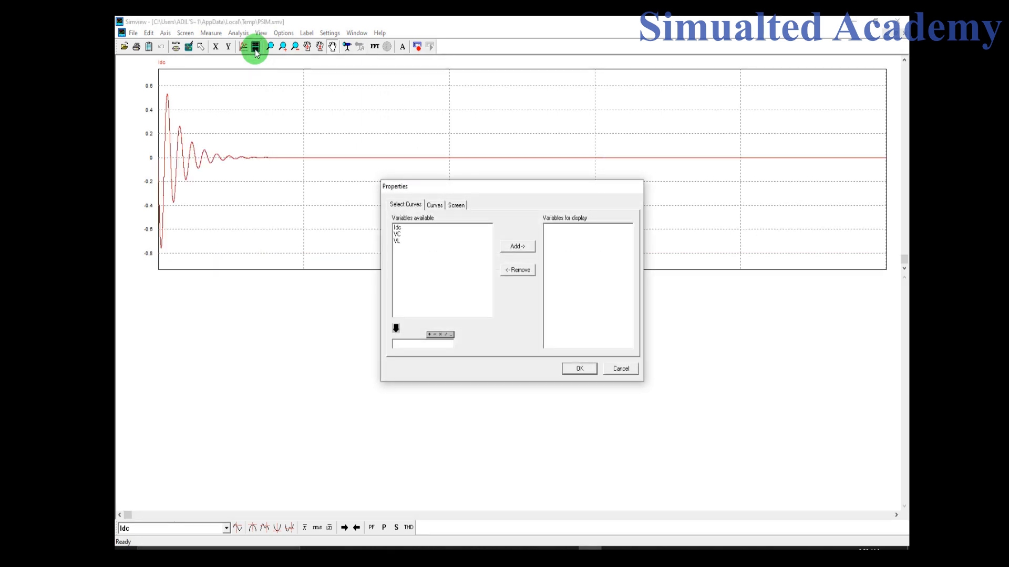
left_click(397, 235)
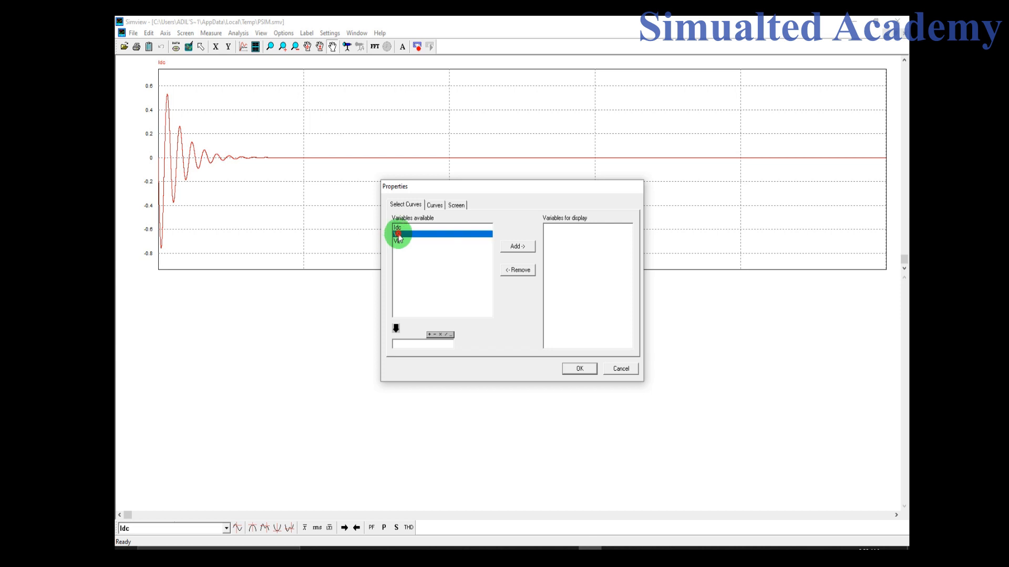
left_click(400, 239)
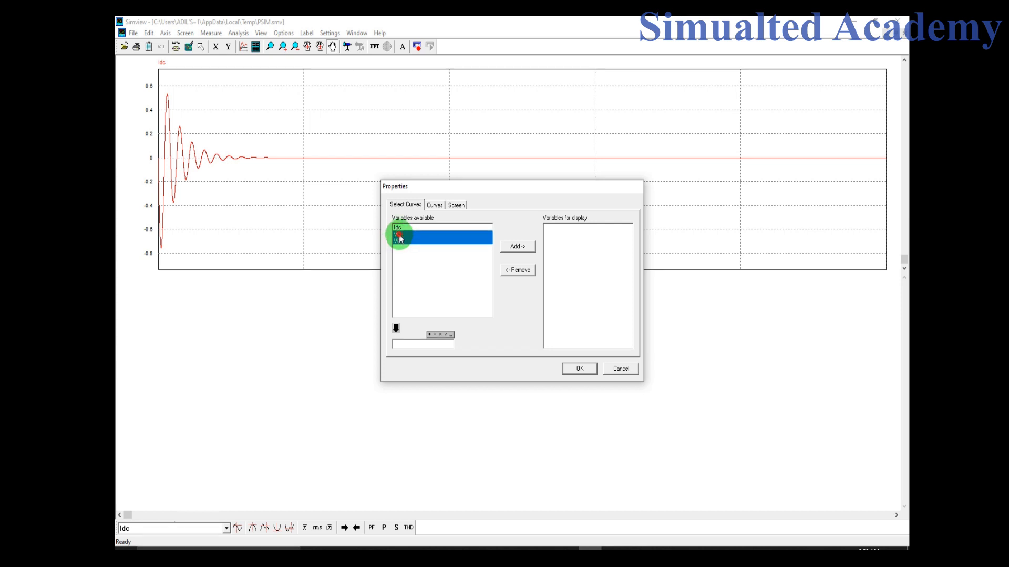
left_click(399, 239)
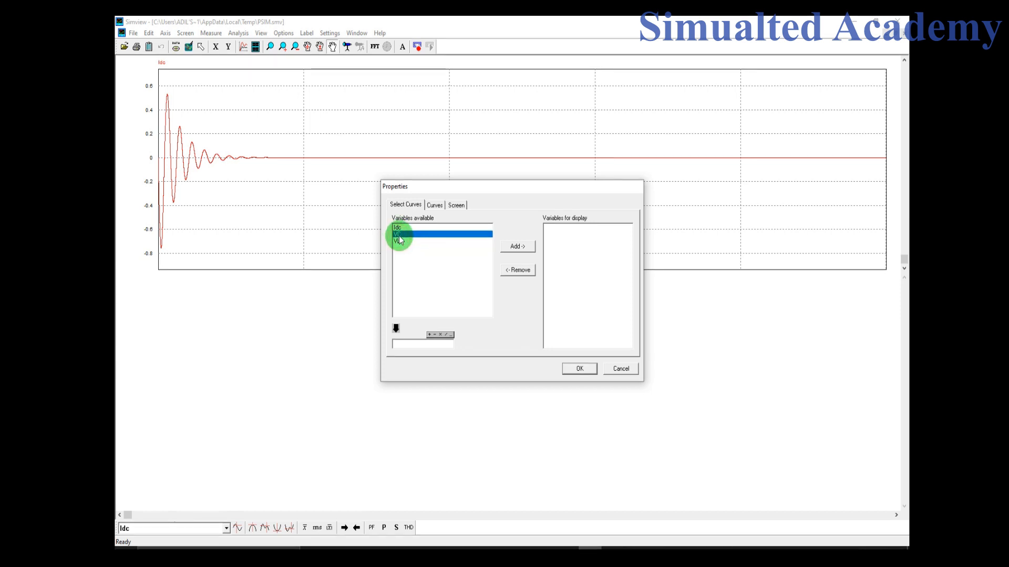
Format the VC curve in purple with line thickness 3 and no marker symbol, and plot it
left_click(435, 206)
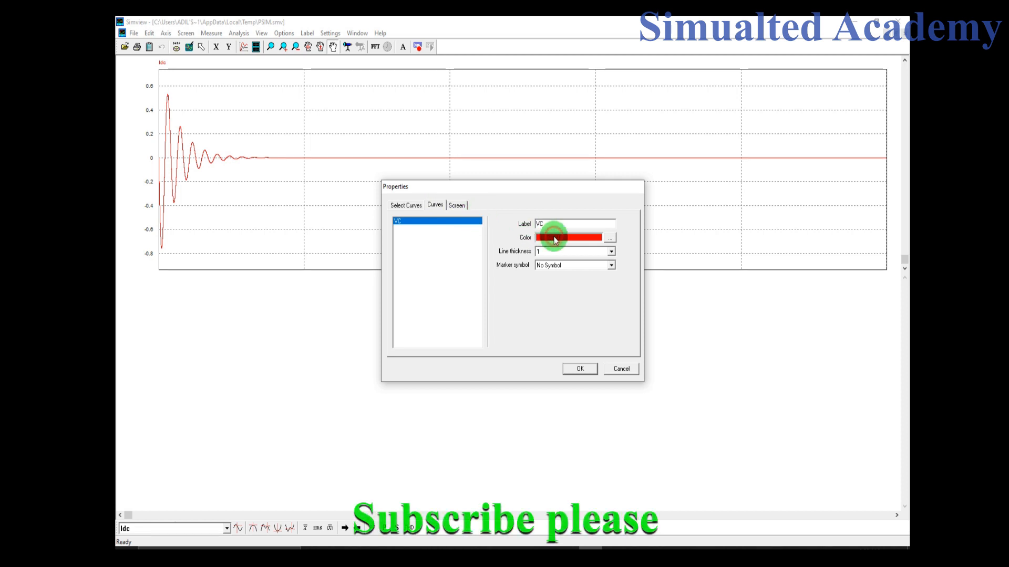
left_click(609, 238)
left_click(555, 261)
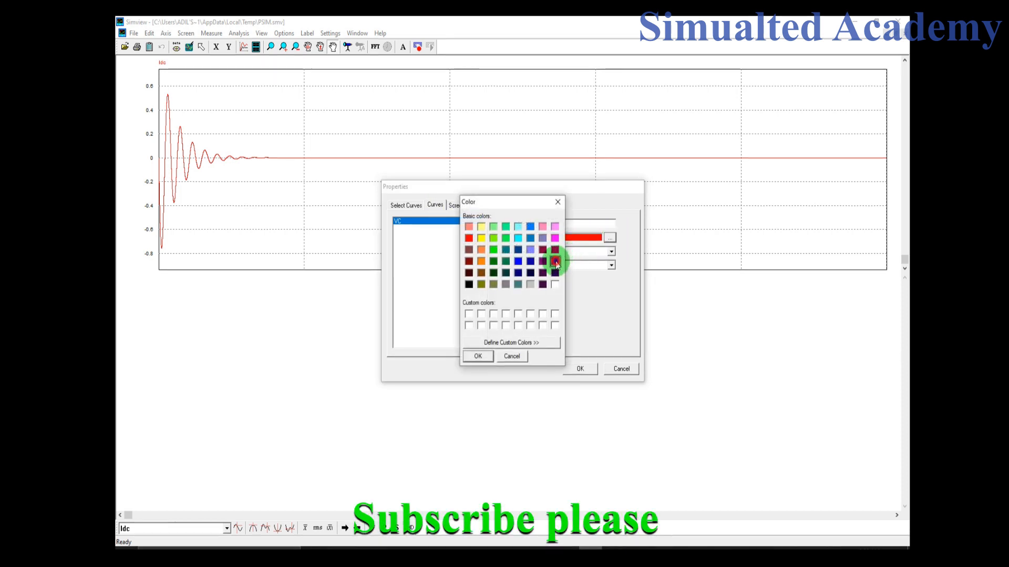
left_click(477, 357)
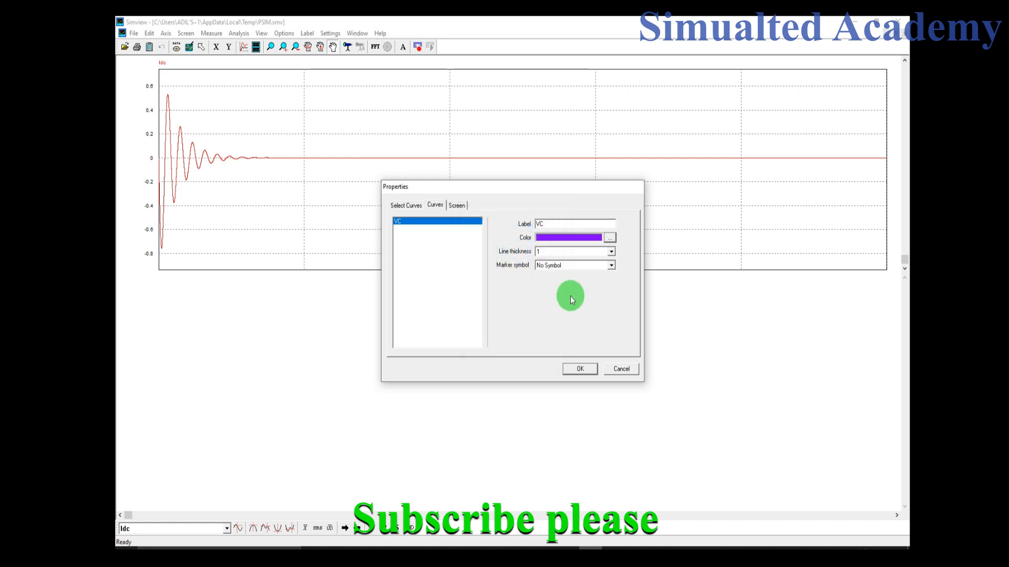
left_click(586, 252)
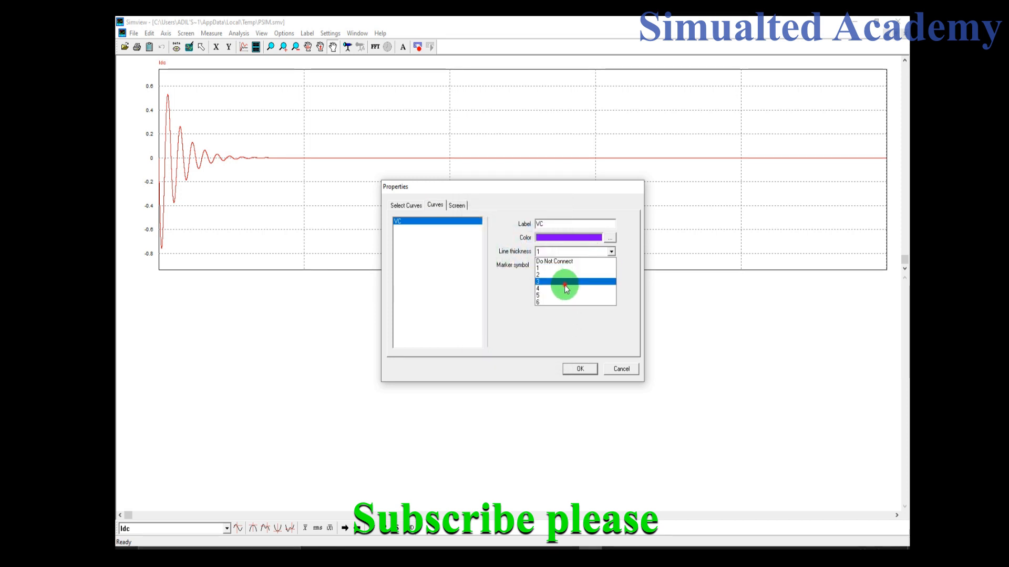
left_click(567, 283)
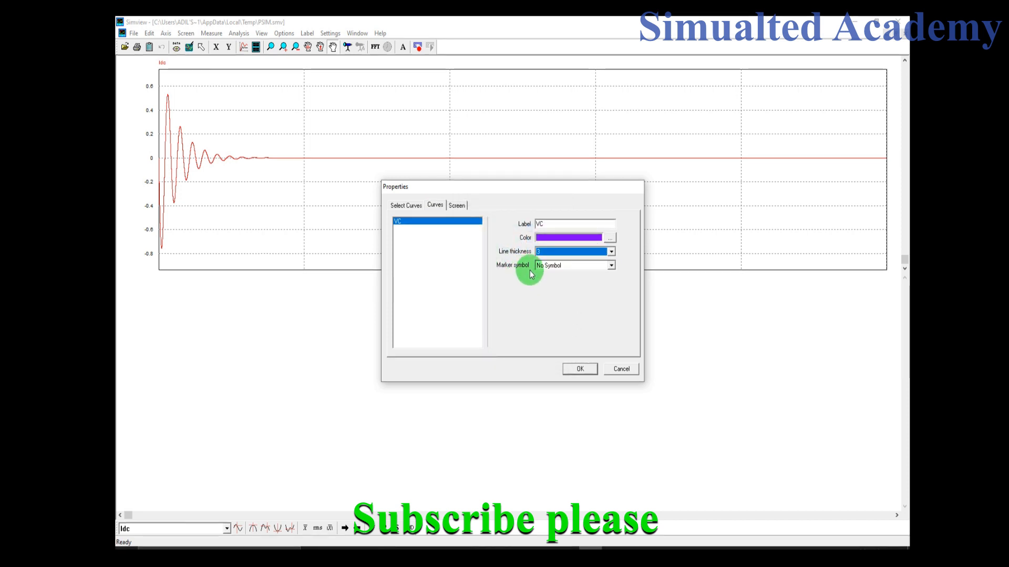
left_click(558, 268)
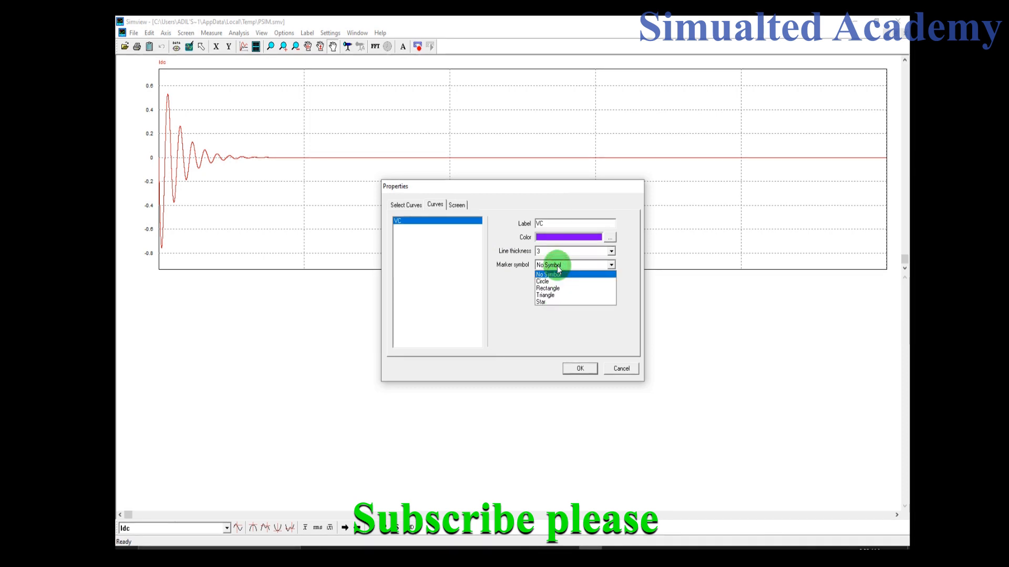
left_click(558, 269)
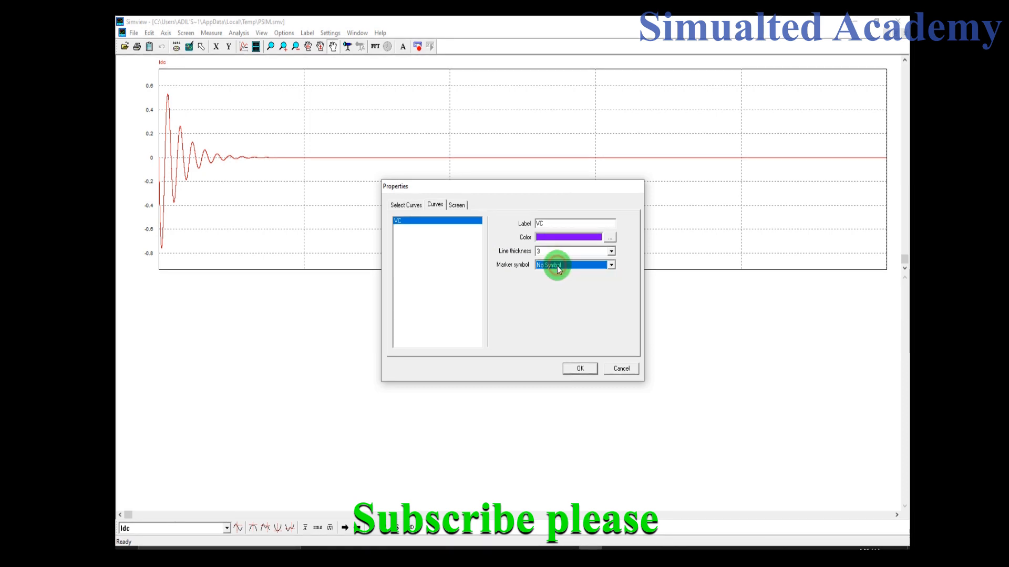
left_click(580, 368)
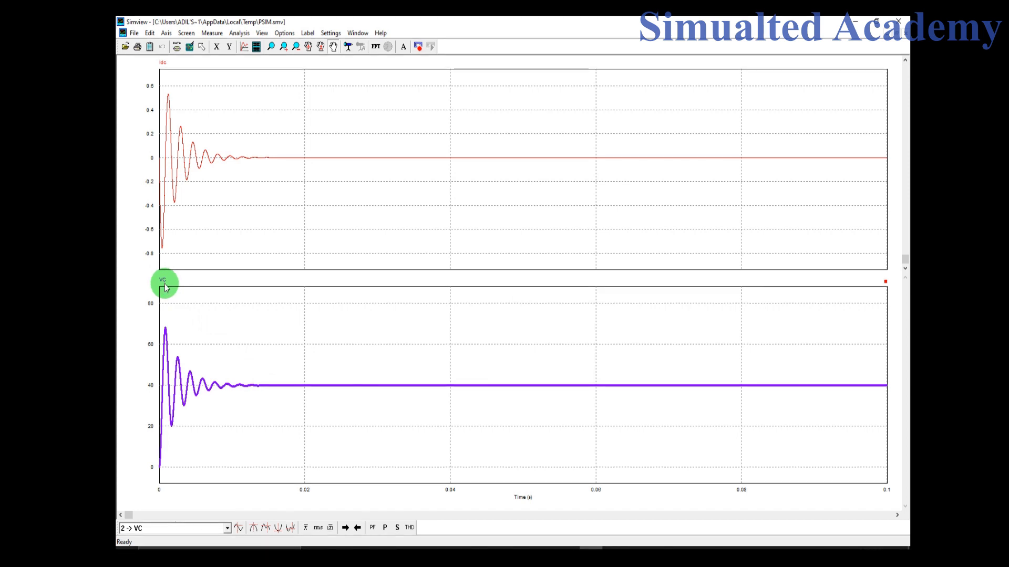
Add a third graph screen for the VL variable and check its screen color and font settings
left_click(257, 47)
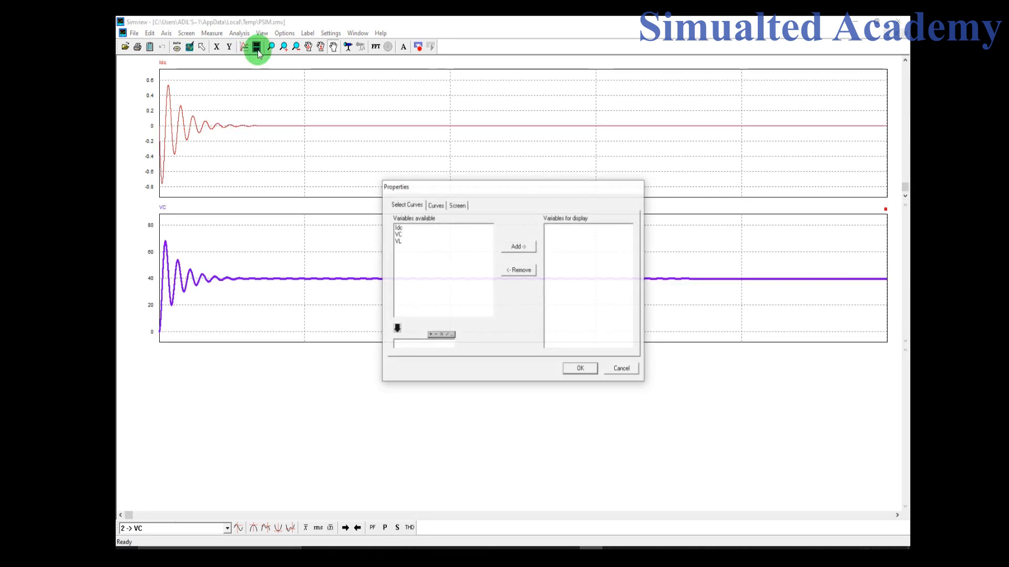
left_click(398, 241)
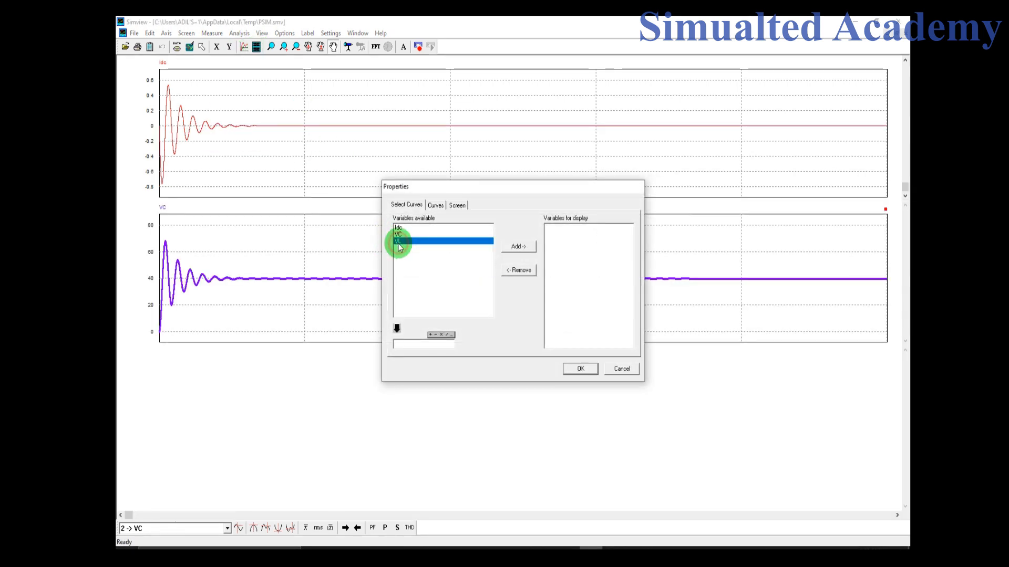
left_click(532, 252)
left_click(456, 205)
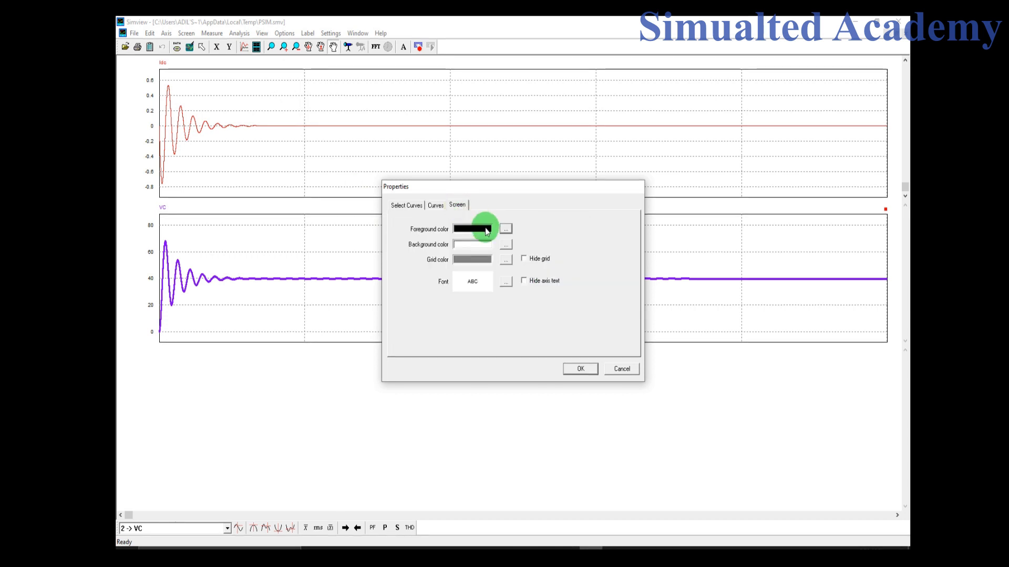
Format the VL curve in dark brown with line thickness 3, review the screen settings, and plot it
left_click(435, 205)
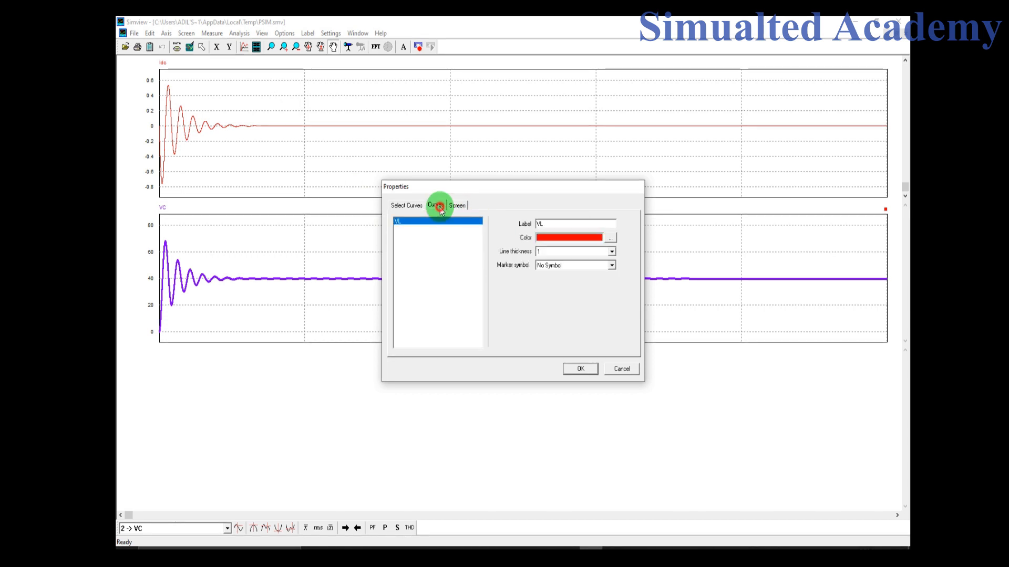
left_click(610, 239)
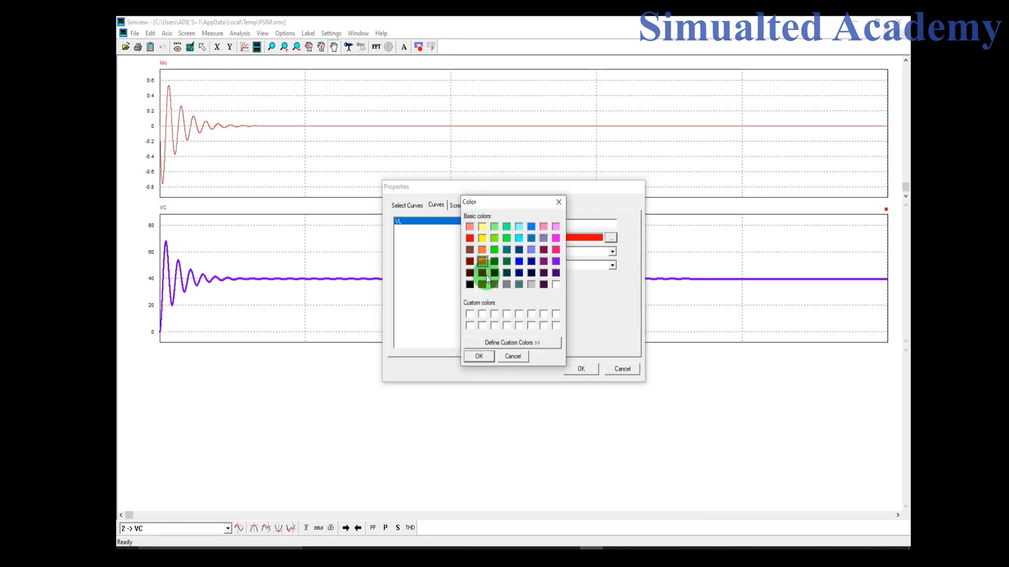
left_click(470, 273)
left_click(478, 355)
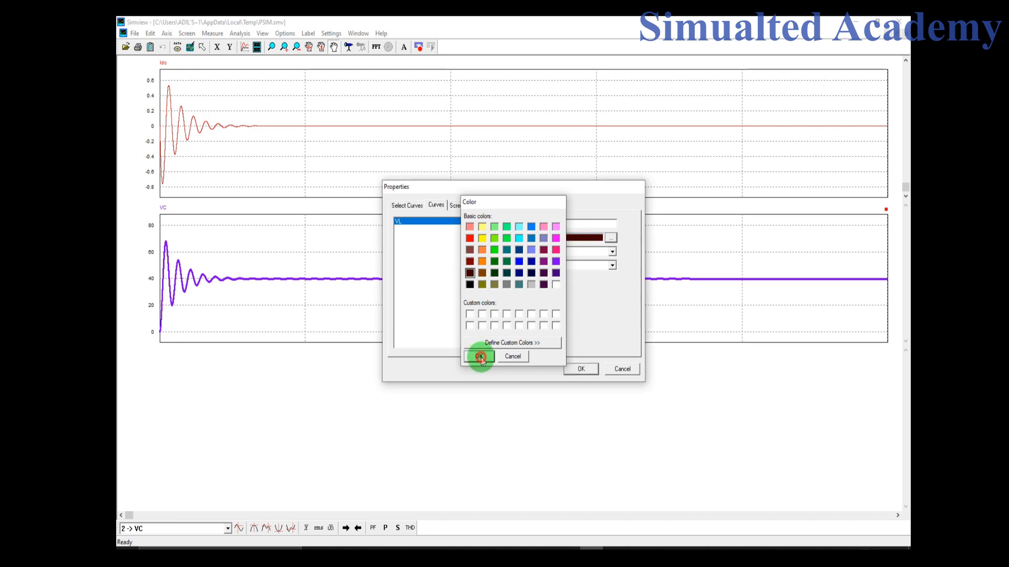
left_click(580, 252)
left_click(568, 282)
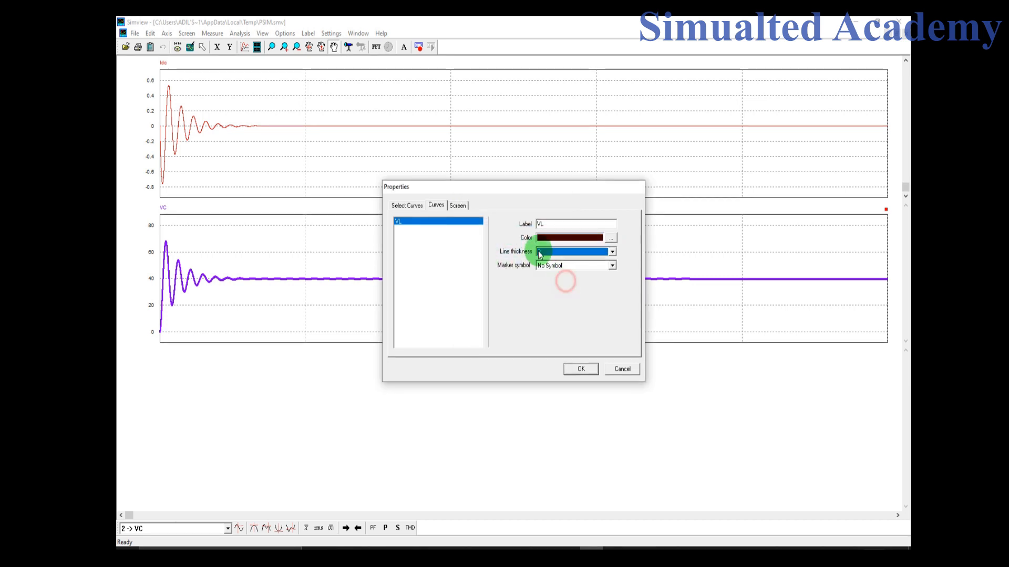
left_click(463, 206)
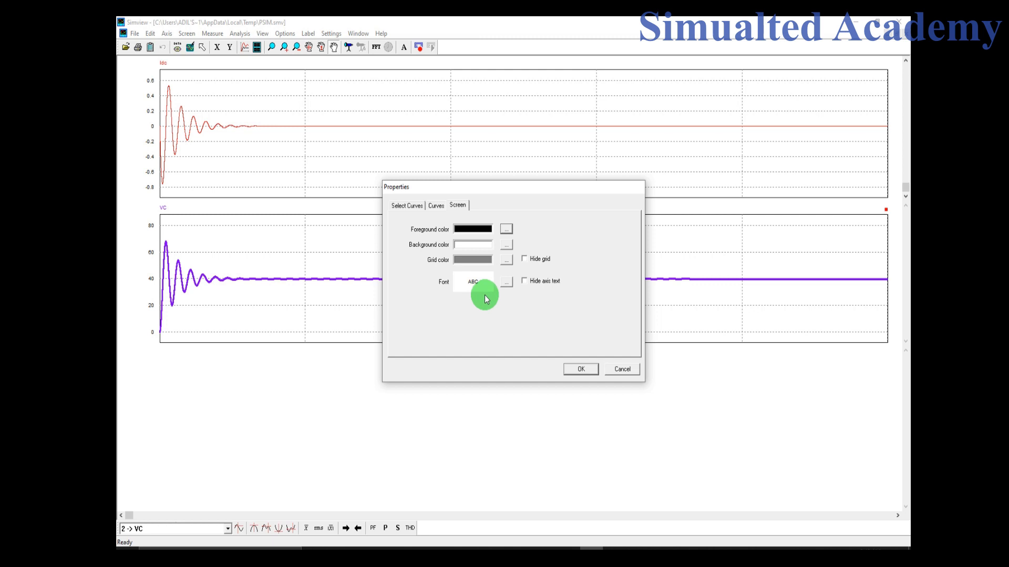
left_click(580, 369)
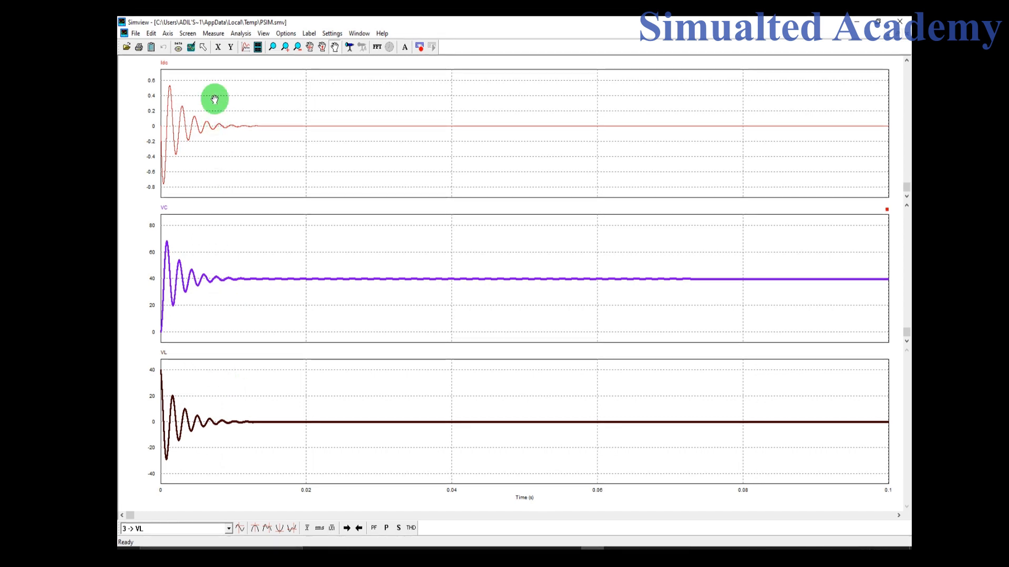
Start the Measure tool and move its readout window to the middle of the graphs
left_click(213, 33)
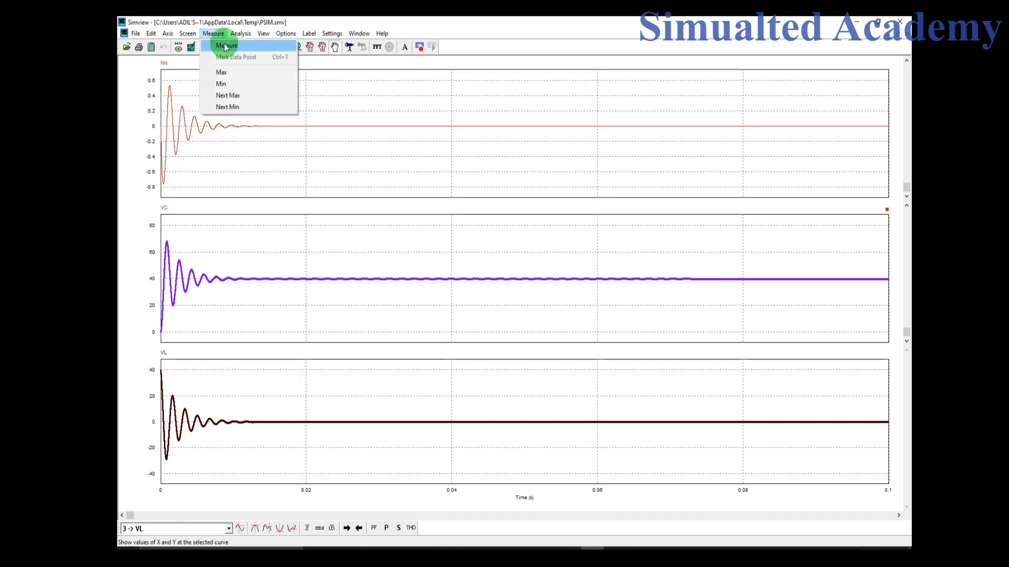
left_click(226, 47)
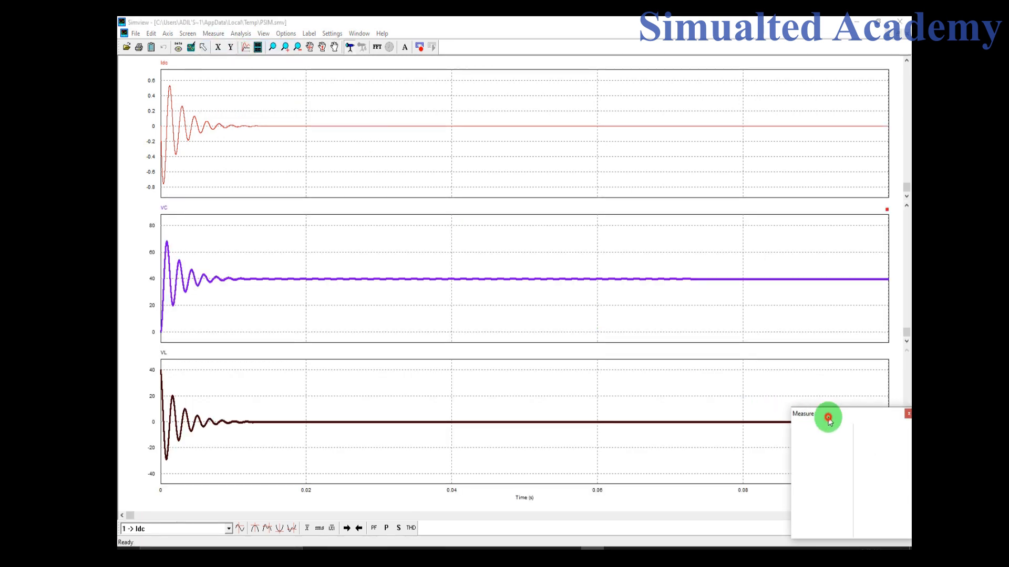
left_click_drag(826, 417, 685, 269)
left_click_drag(658, 236, 635, 203)
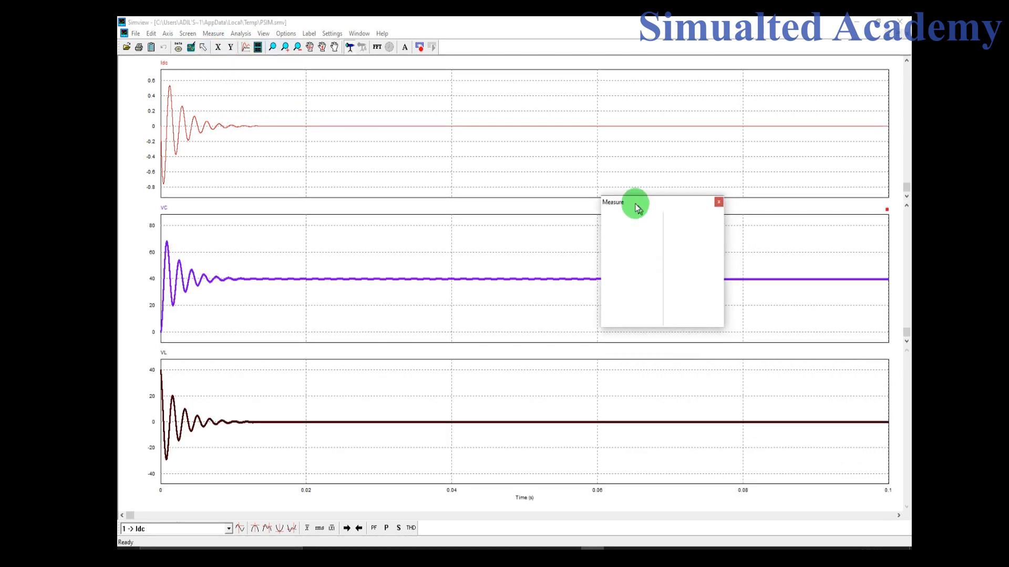
Measure Idc, VC and VL at several time points along the waveforms, ending at about 0.008 s
left_click(266, 120)
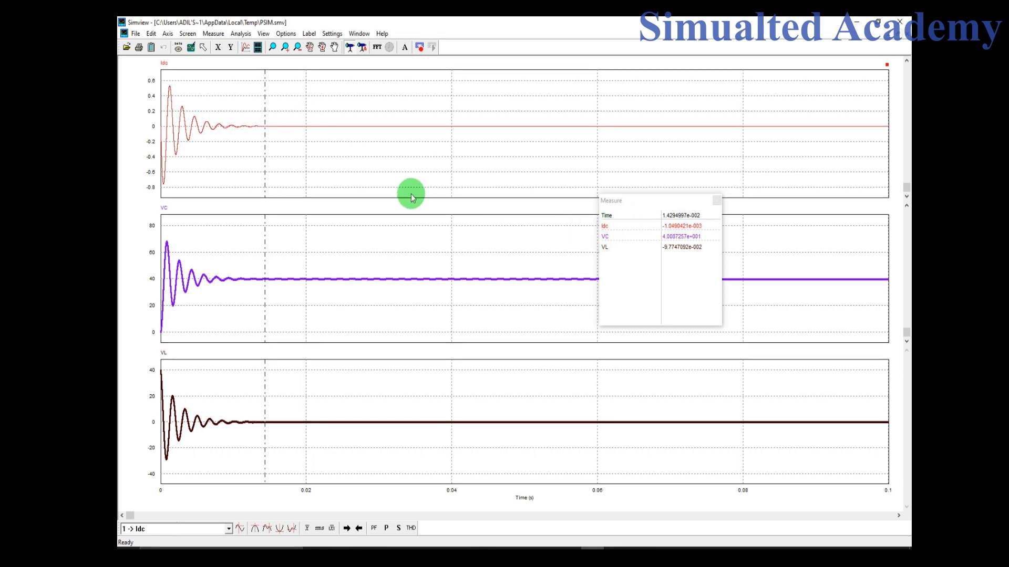
left_click(379, 149)
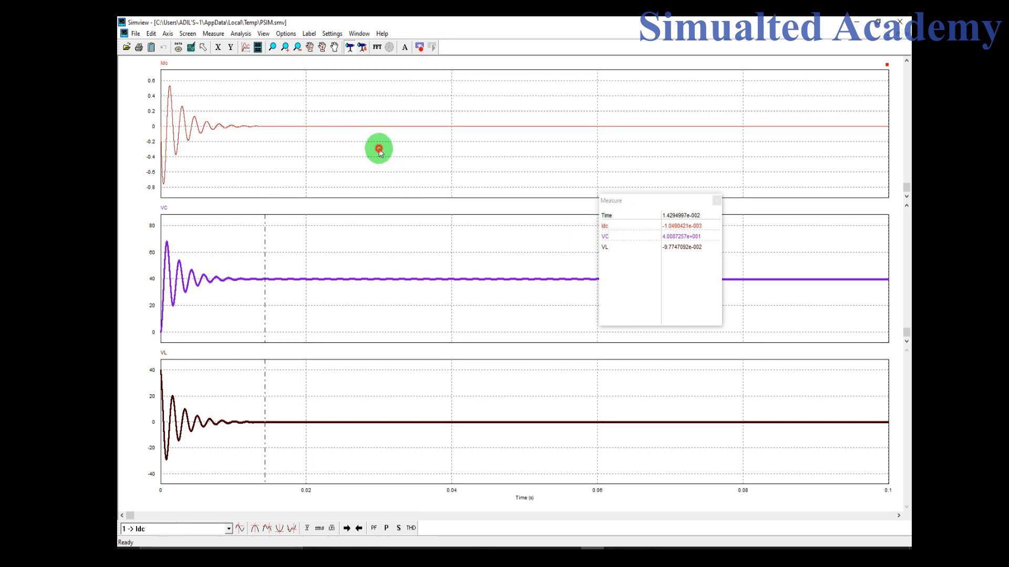
left_click(183, 149)
left_click(169, 158)
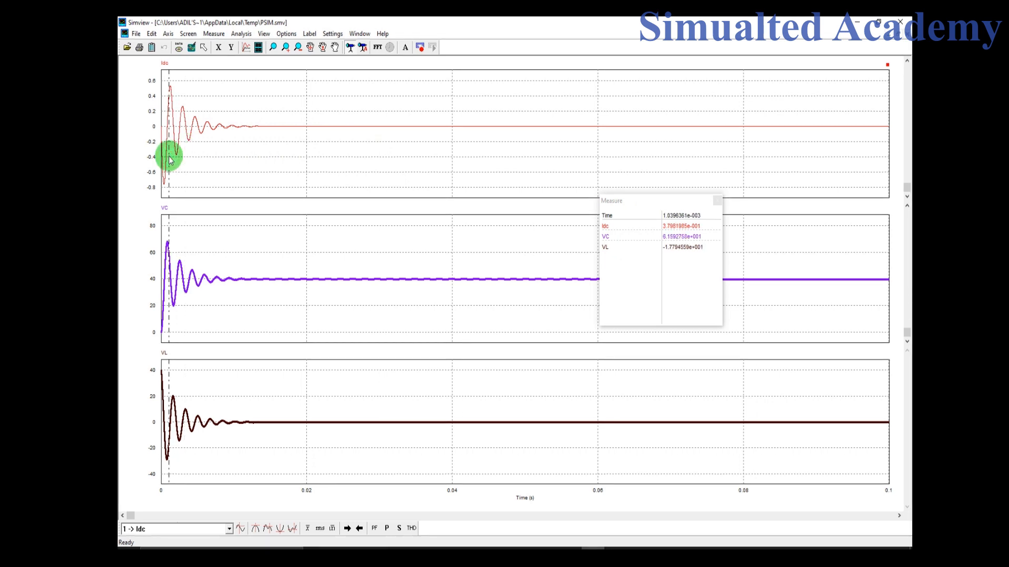
left_click(219, 155)
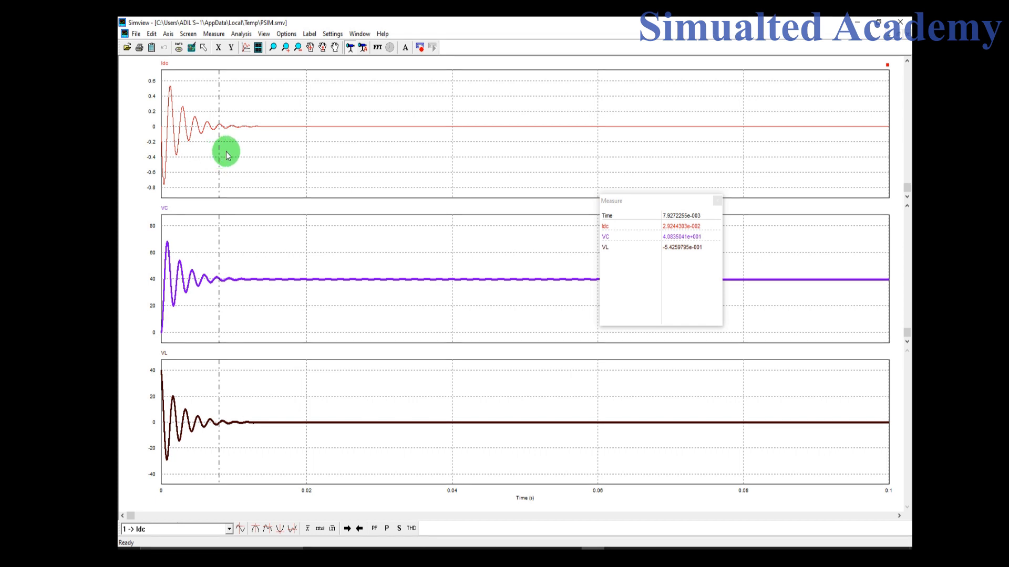
Measure the differences to a second cursor at about 0.027 s, read the values there, and close the measurement
right_click(357, 149)
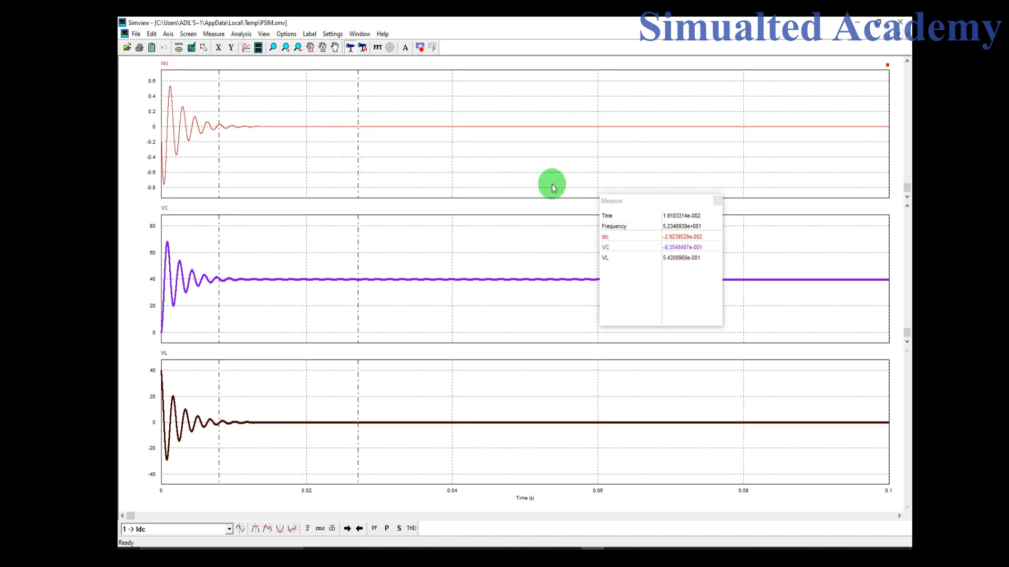
left_click(357, 172)
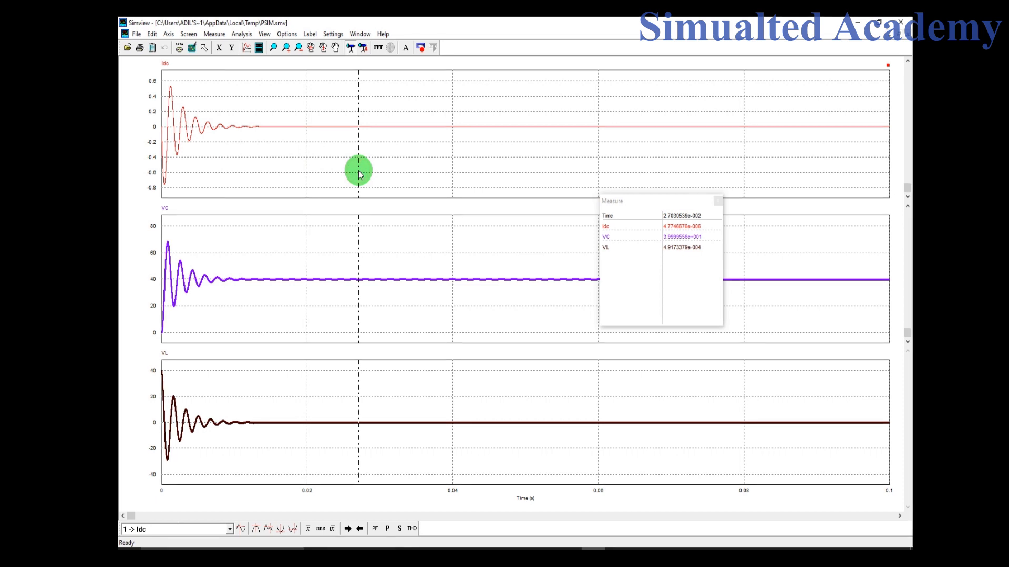
left_click(717, 201)
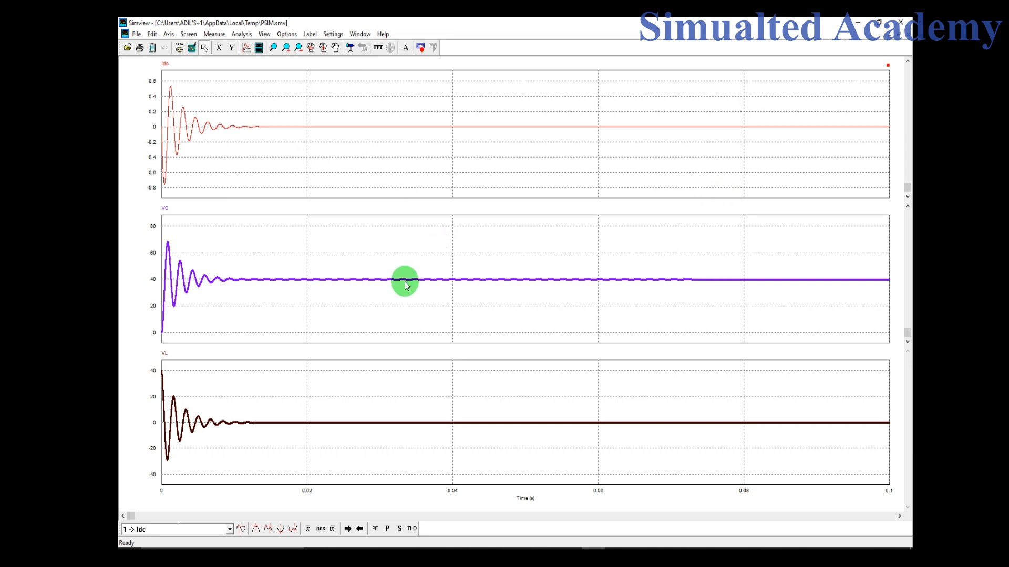
Measure the Idc curve's minimum, maximum and next maximum, with the readout window moved beside the waveforms
left_click(280, 530)
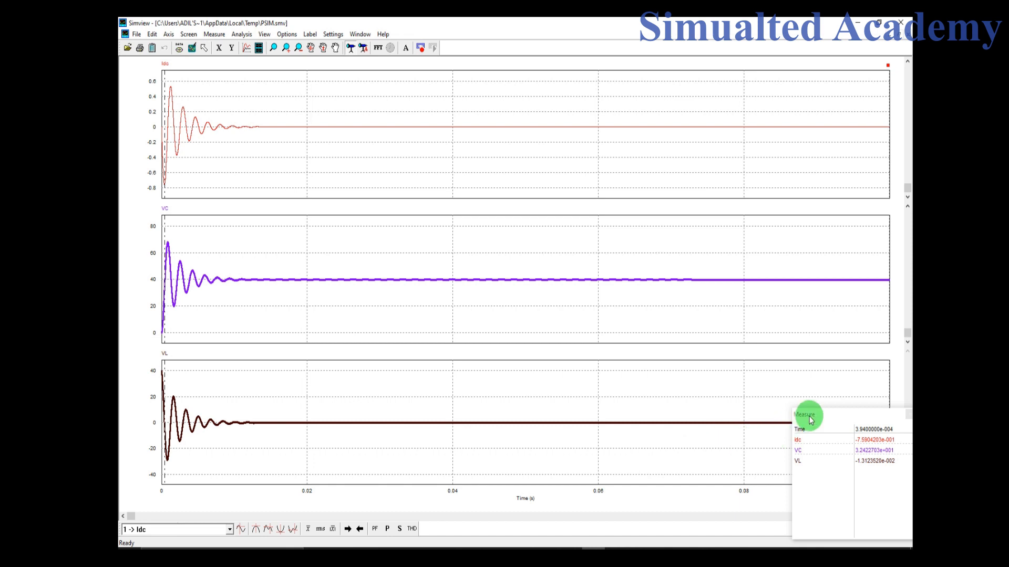
left_click_drag(808, 415, 578, 318)
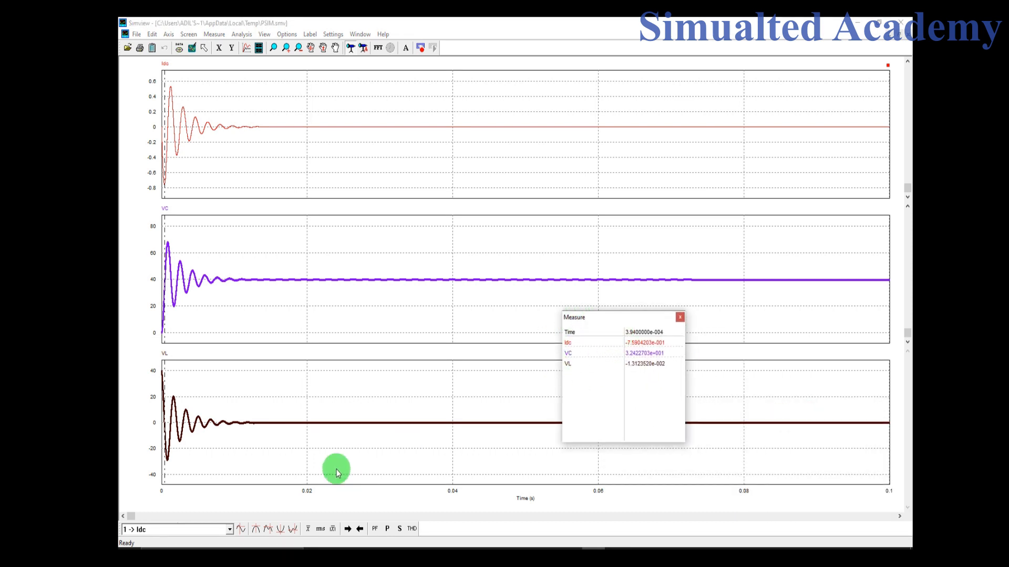
left_click(258, 531)
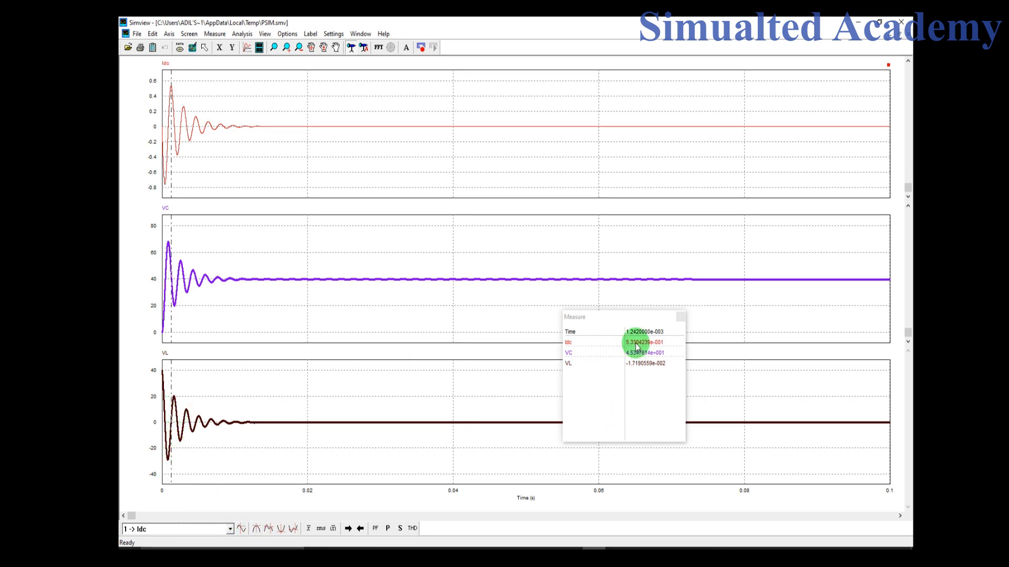
left_click(267, 529)
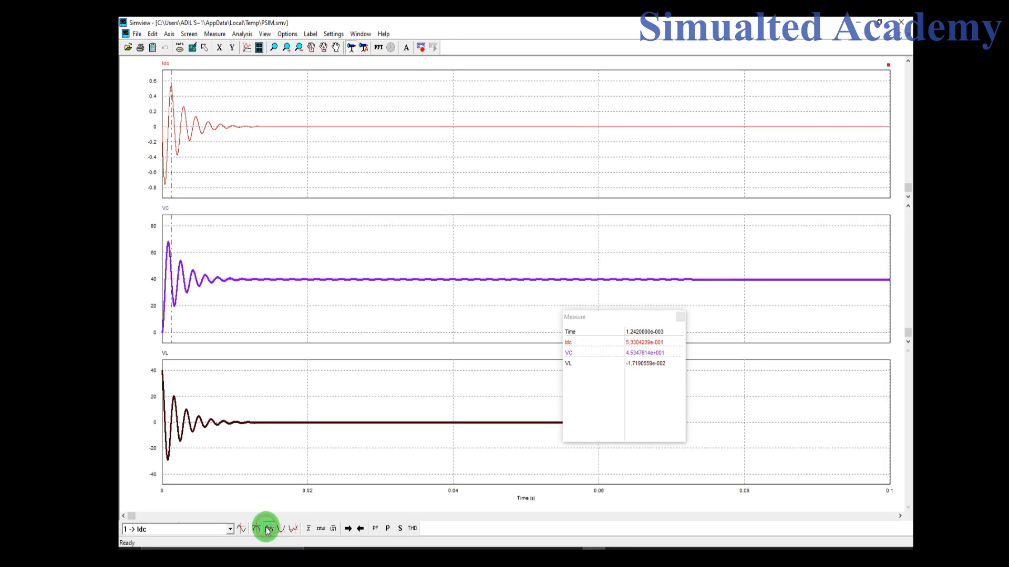
Measure the Idc curve's next maximum and next minimum, show both vertical and horizontal measure lines, and close the measurement
left_click(268, 529)
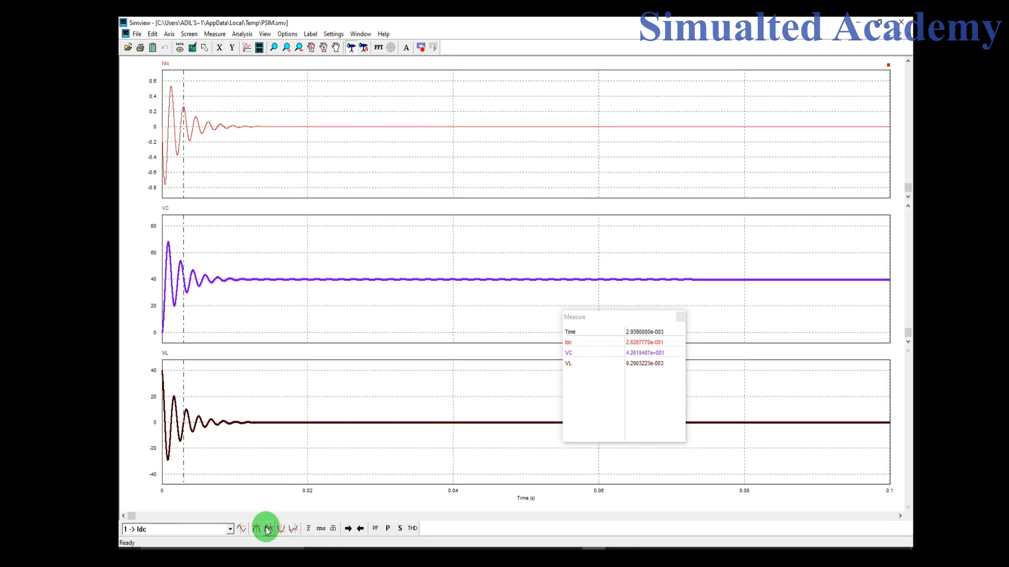
left_click(292, 530)
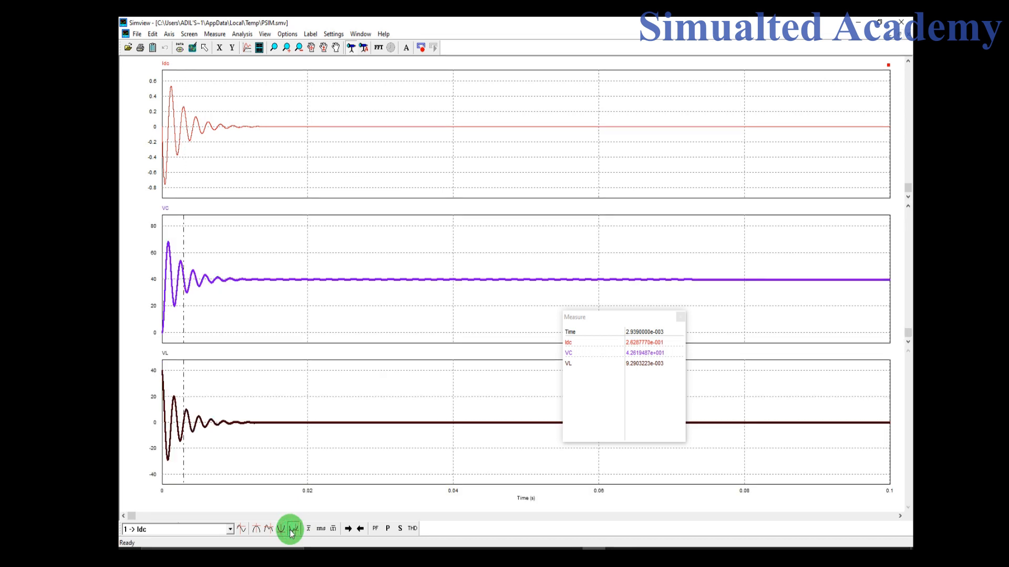
left_click(292, 532)
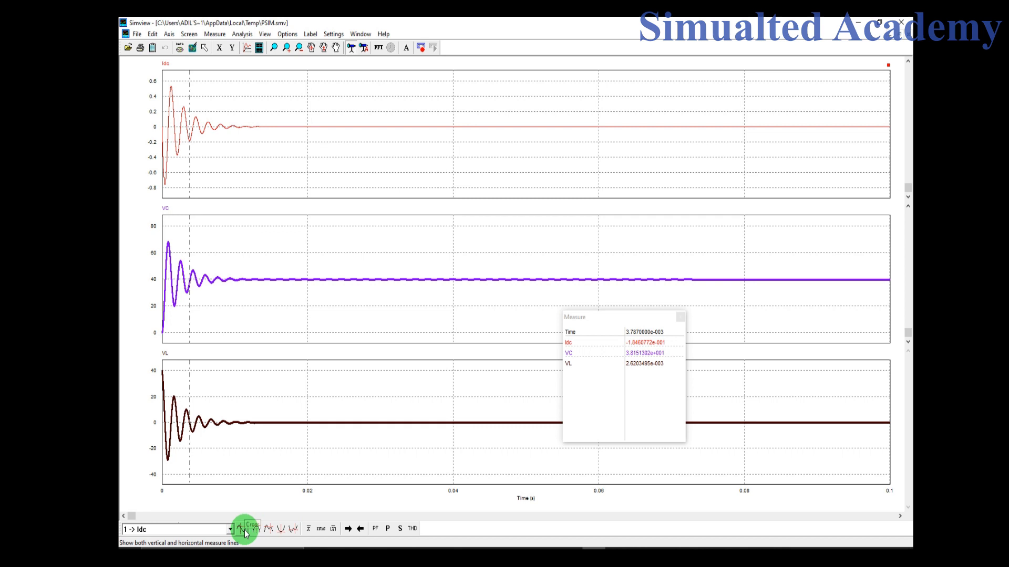
left_click(244, 530)
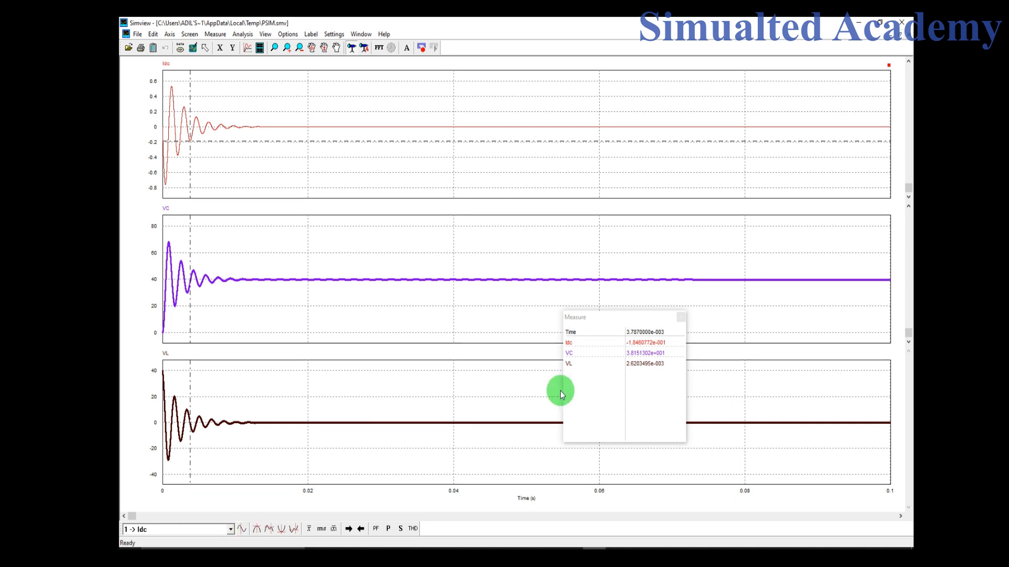
left_click(681, 317)
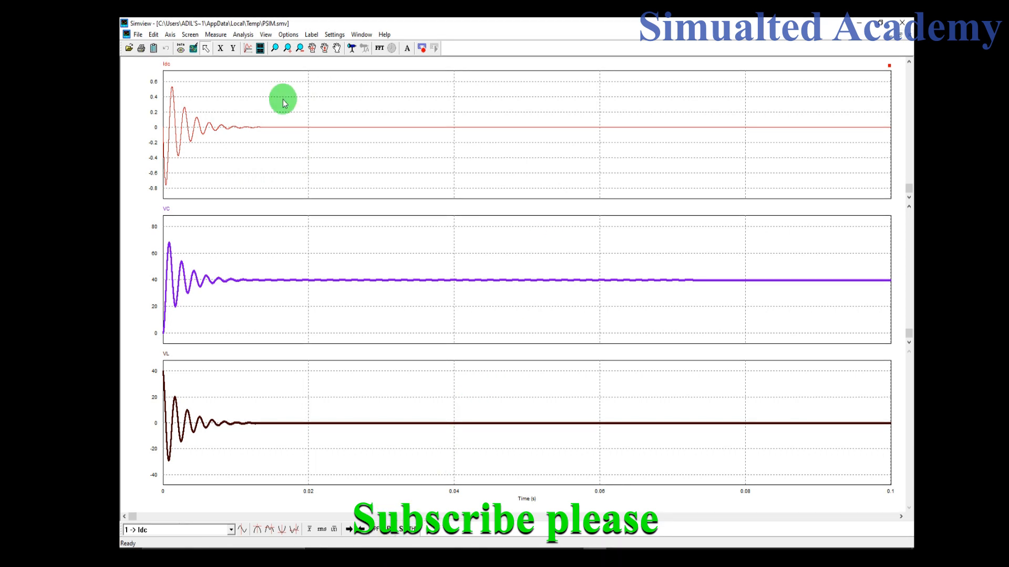
Change the X-axis scale to Log, keeping the range from 0 to 0.1
left_click(220, 49)
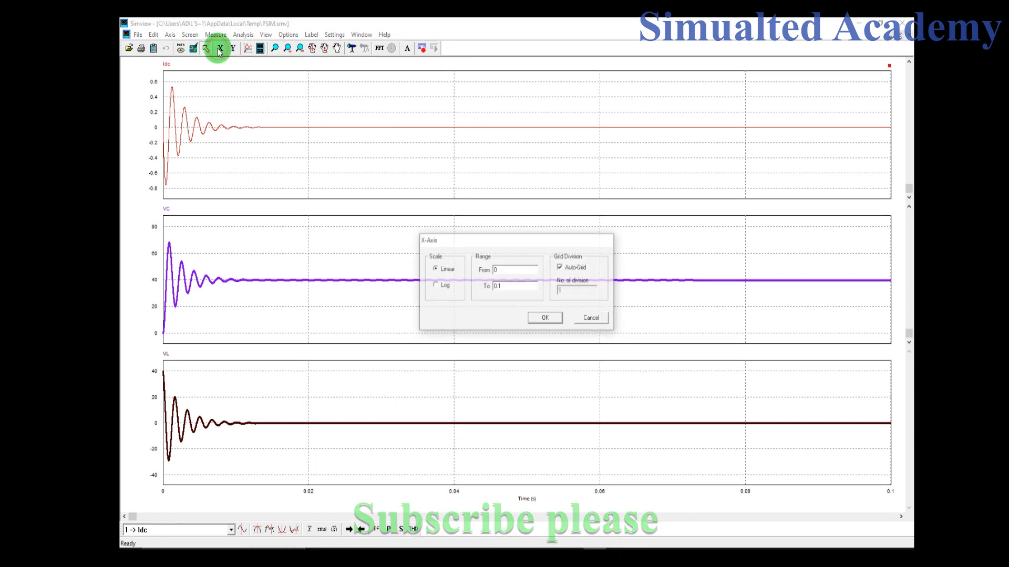
left_click(495, 270)
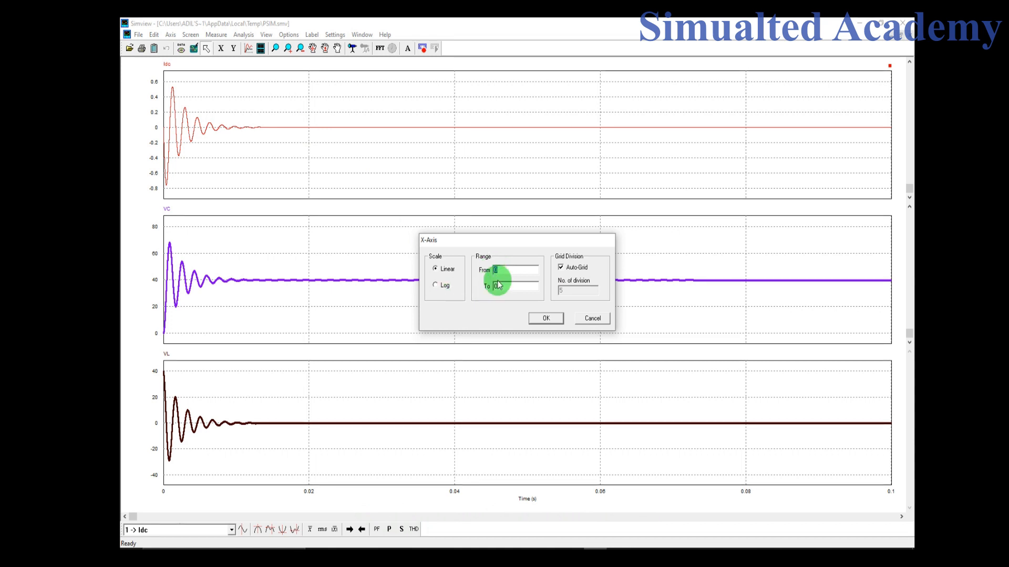
left_click_drag(506, 288, 493, 288)
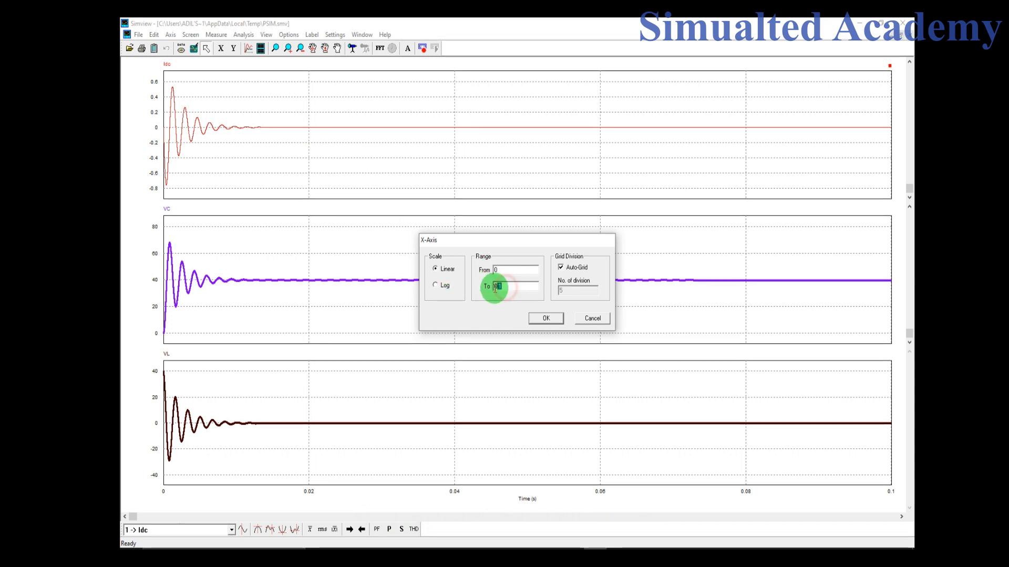
left_click(443, 287)
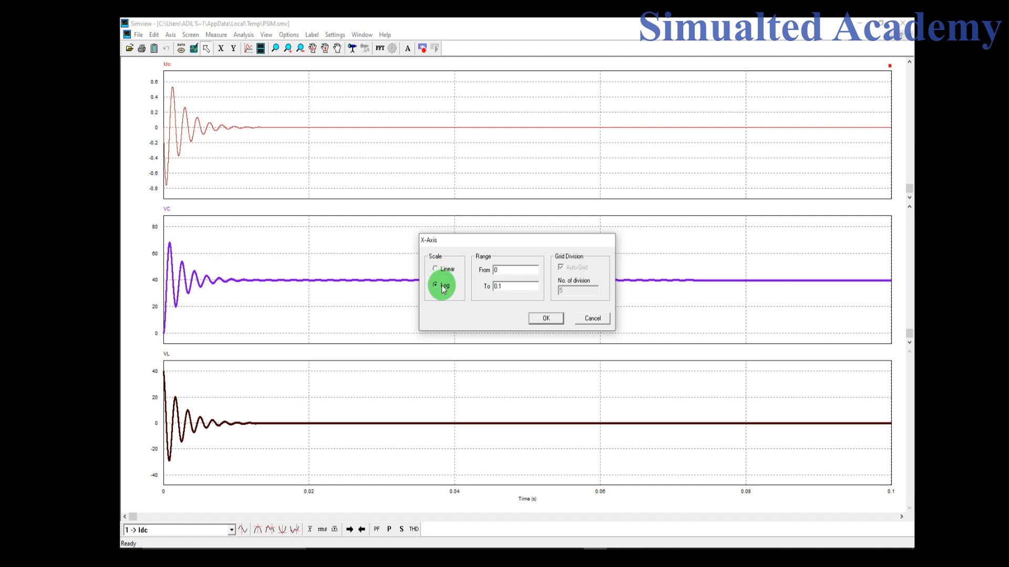
left_click(543, 320)
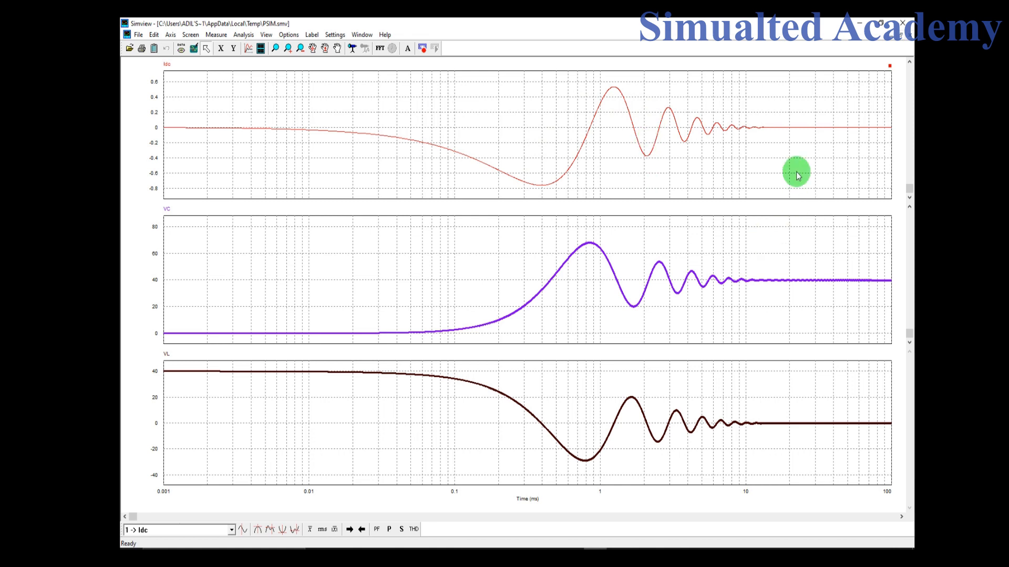
Return the X-axis scale to Linear and look at the Y-axis settings without changing them
left_click(220, 48)
left_click(445, 271)
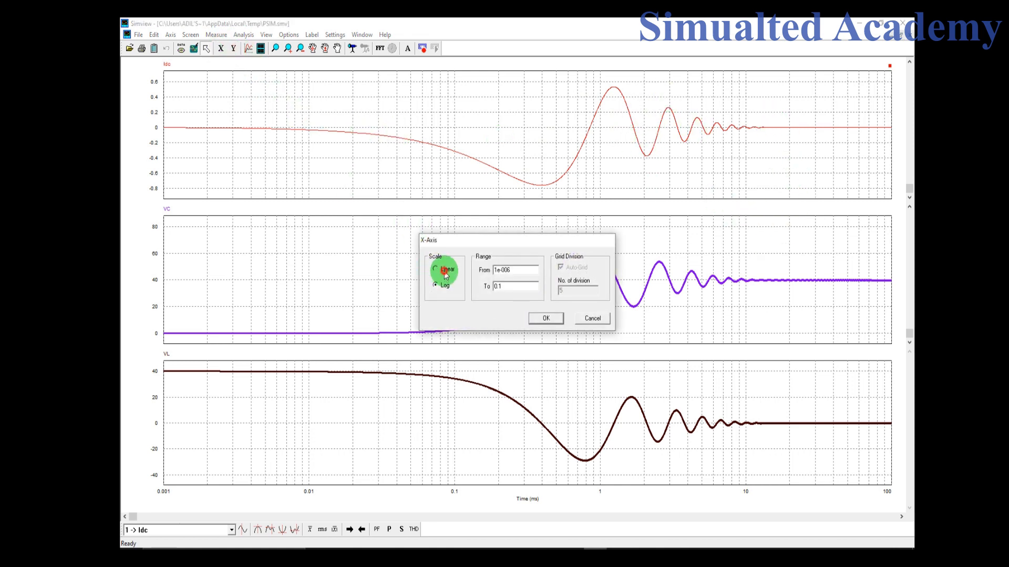
left_click(544, 318)
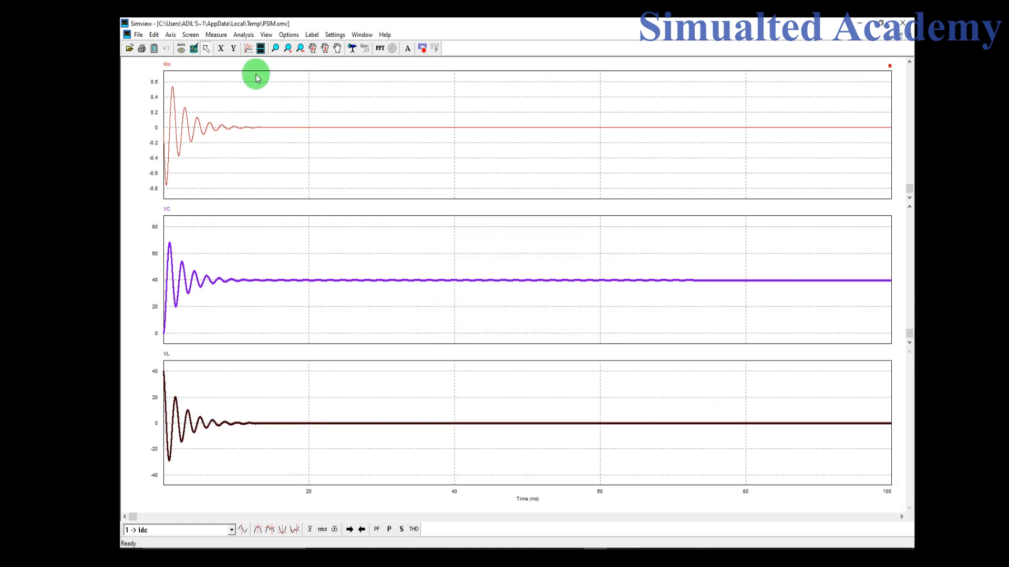
left_click(233, 48)
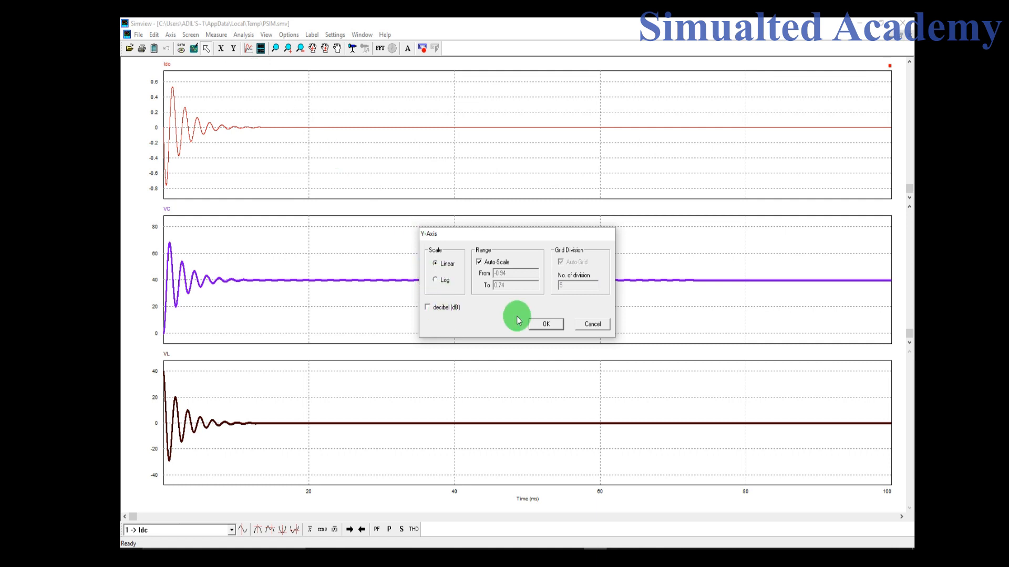
left_click(592, 324)
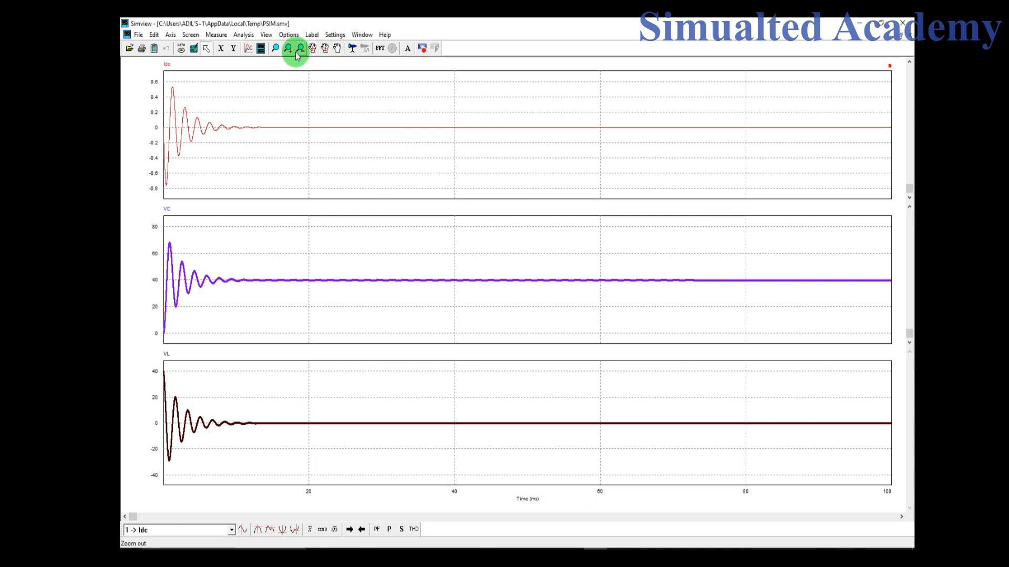
Zoom in on the initial oscillations in the Idc graph, up to about 0.0147 s, and activate the pan tool
left_click(276, 48)
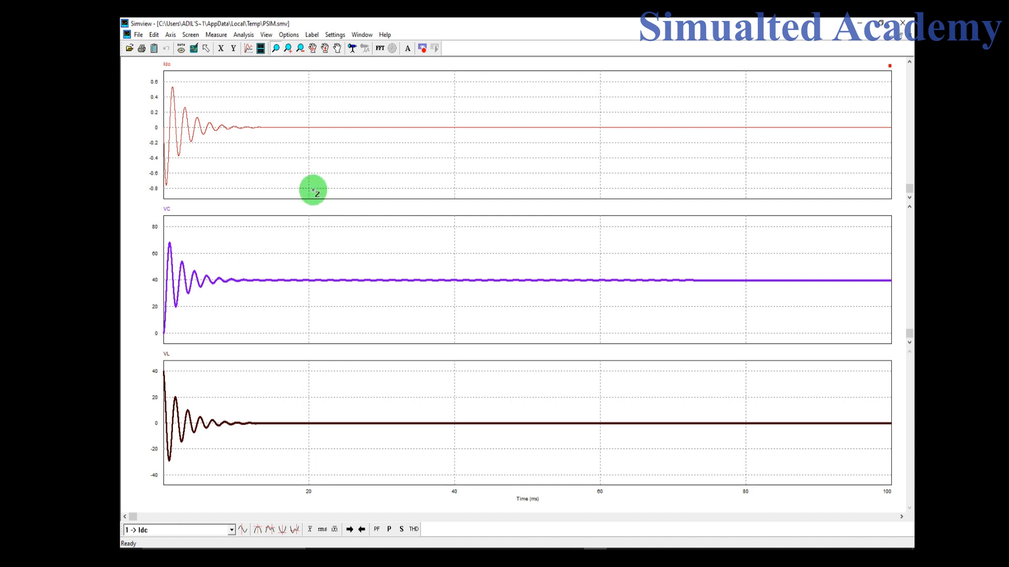
left_click_drag(270, 185, 152, 74)
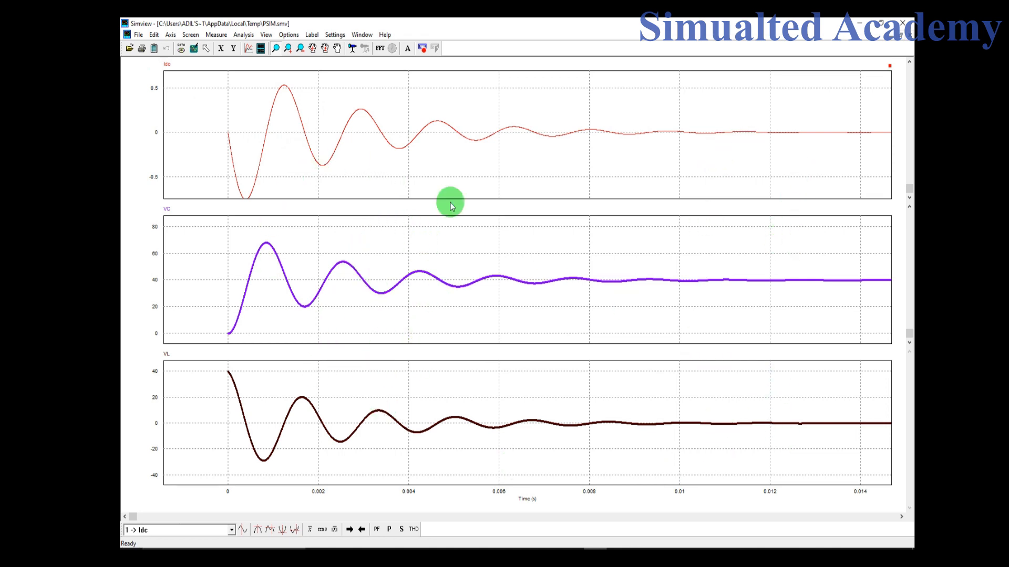
left_click(336, 48)
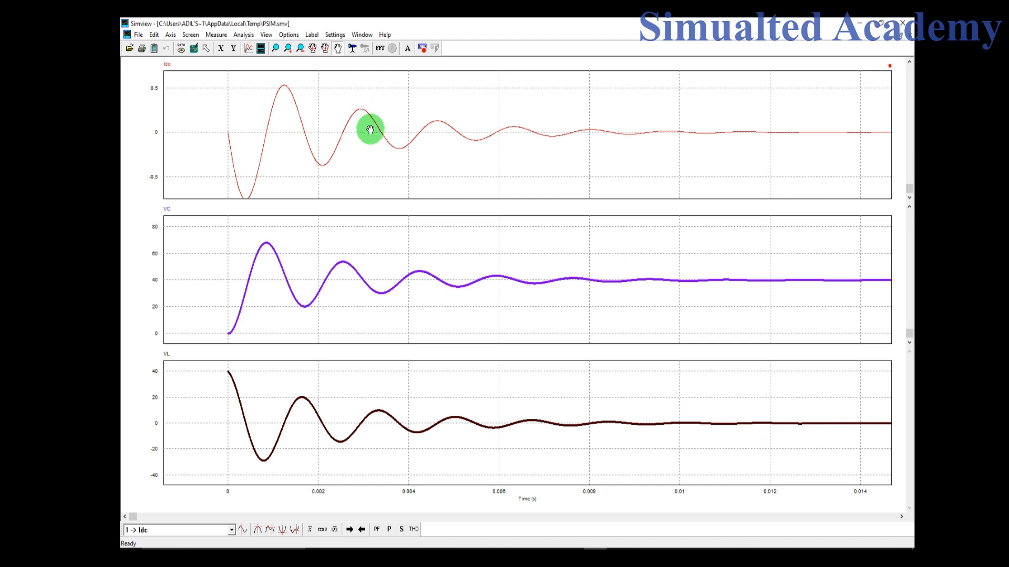
Display the FFT of all three waveforms and enlarge the low-frequency peaks in the Idc and VC graphs, up to about 3.5 kHz
left_click(380, 49)
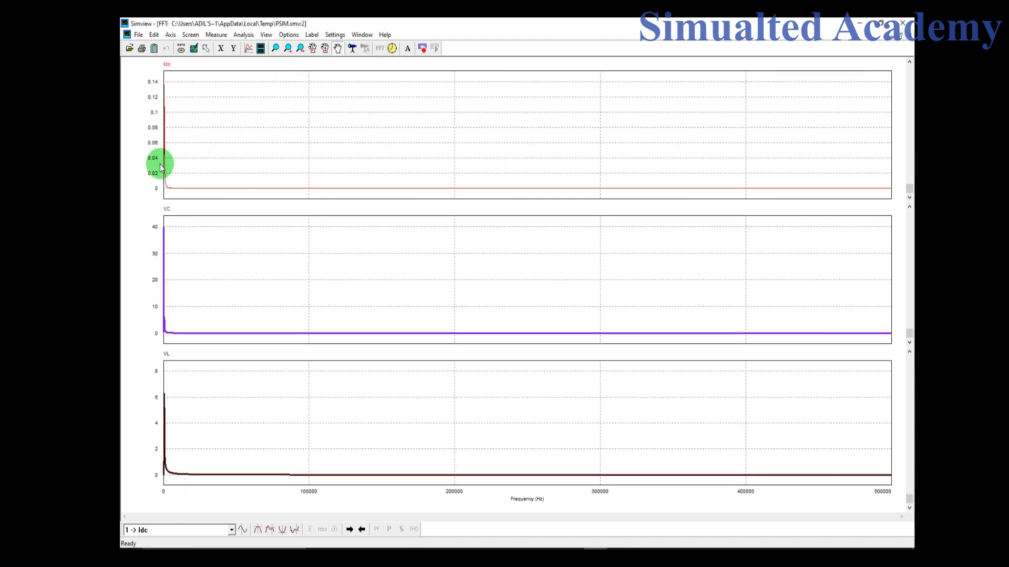
left_click(275, 48)
left_click_drag(237, 188, 151, 68)
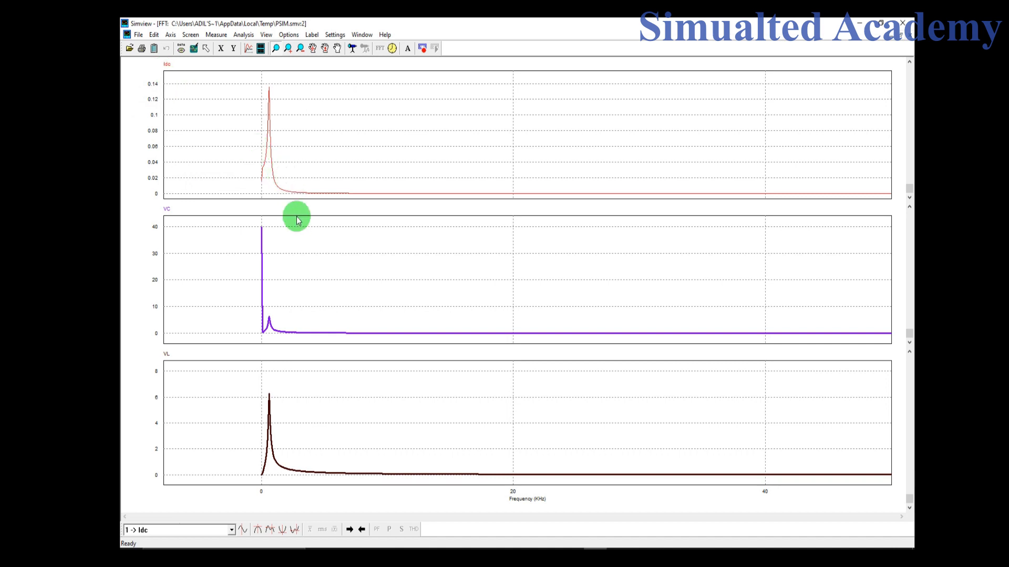
left_click_drag(305, 342, 228, 218)
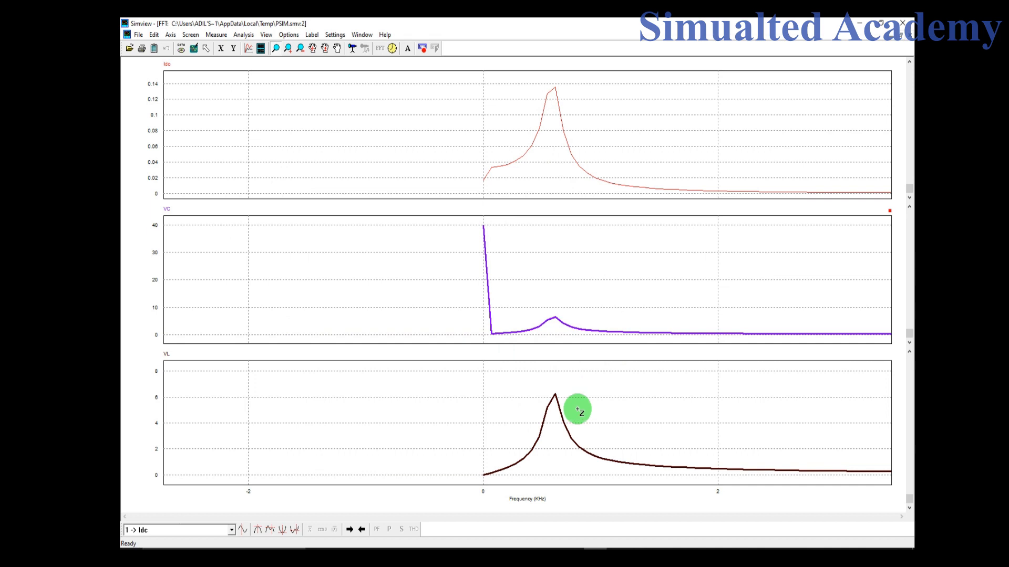
Return the graphs to the time domain and switch to the circuit schematic in PSIM
left_click(392, 50)
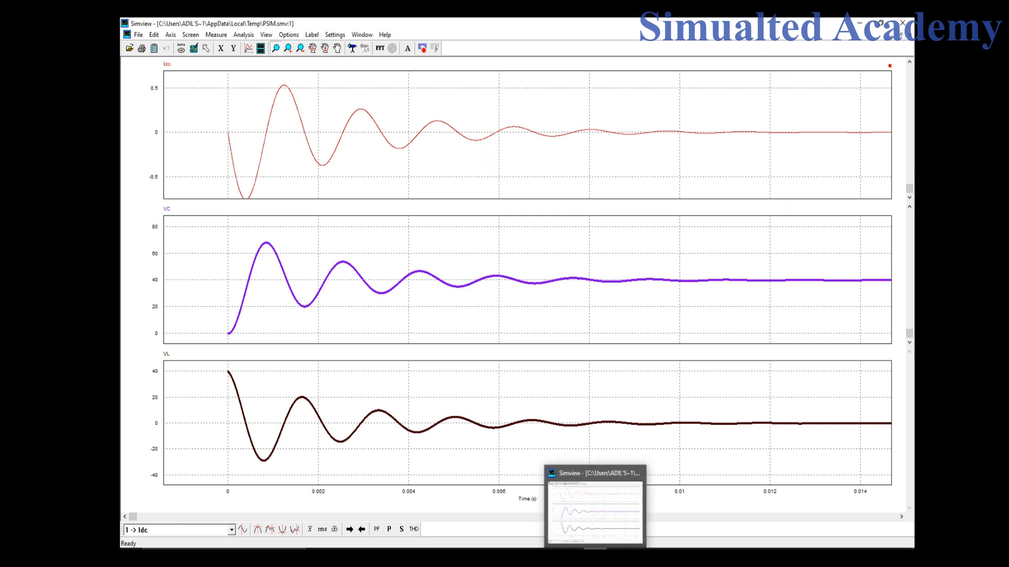
left_click(518, 516)
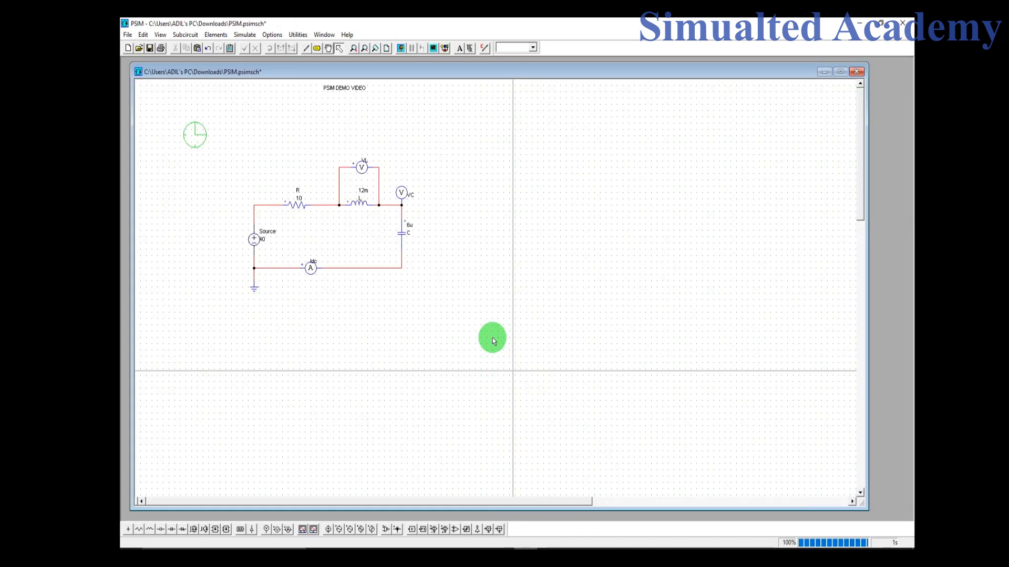